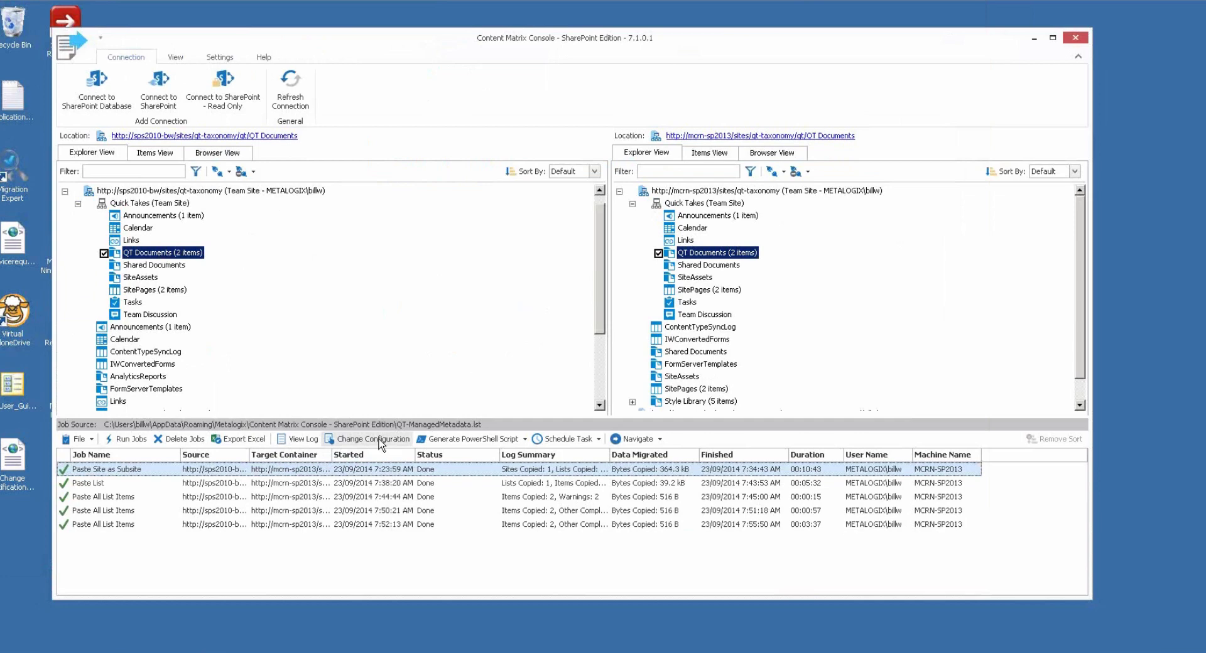
Step: Open the configuration of the Paste Site as Subsite job and review its Managed Metadata Options
{"action": "left_click", "coordinate": [377, 439]}
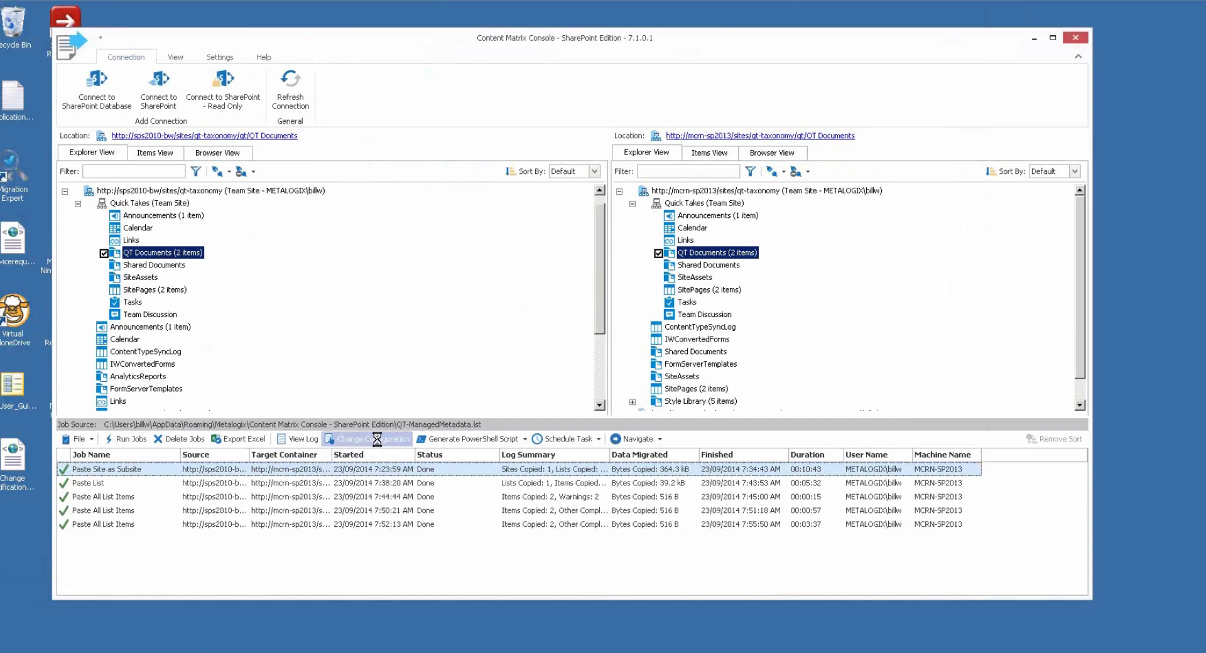
{"action": "left_click_drag", "start_coordinate": [328, 107], "coordinate": [290, 113]}
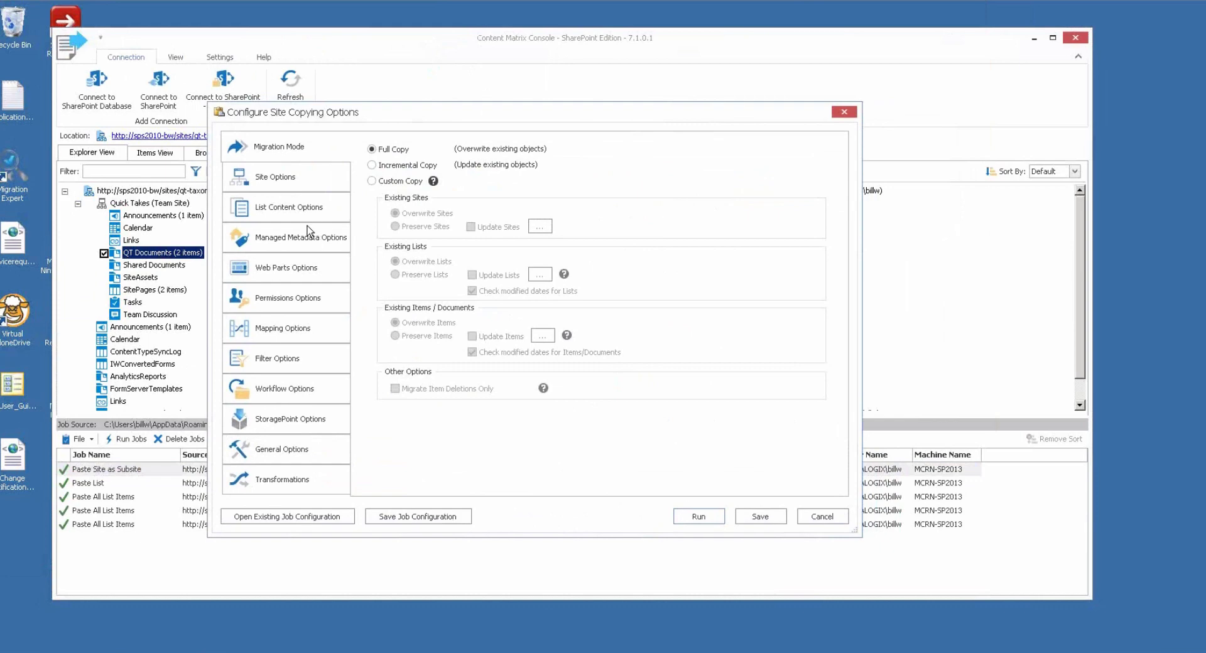
{"action": "left_click", "coordinate": [305, 246]}
{"action": "left_click_drag", "start_coordinate": [371, 113], "coordinate": [352, 121]}
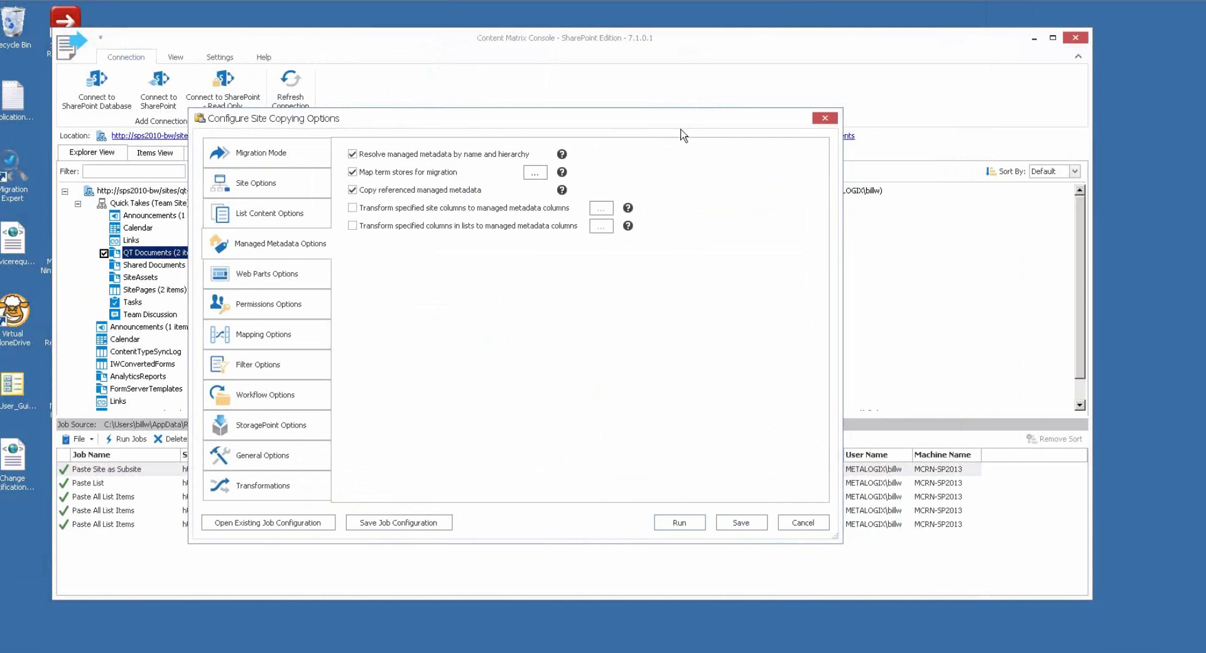
{"action": "left_click_drag", "start_coordinate": [706, 123], "coordinate": [712, 126]}
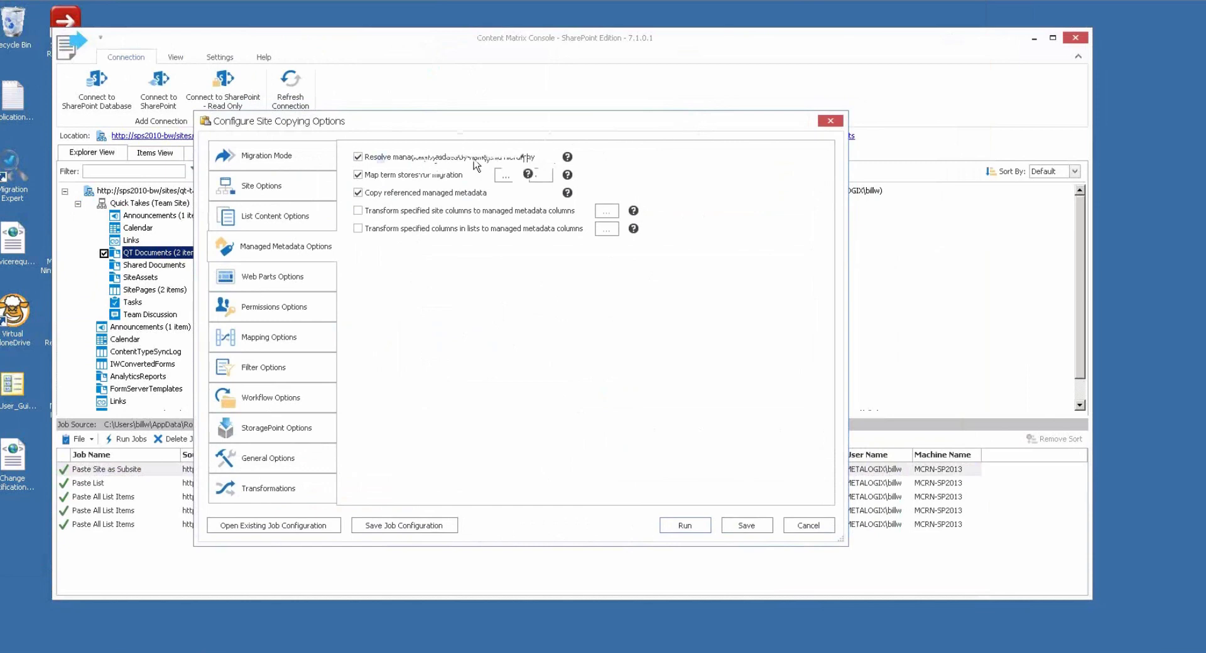
{"action": "left_click_drag", "start_coordinate": [641, 126], "coordinate": [685, 129]}
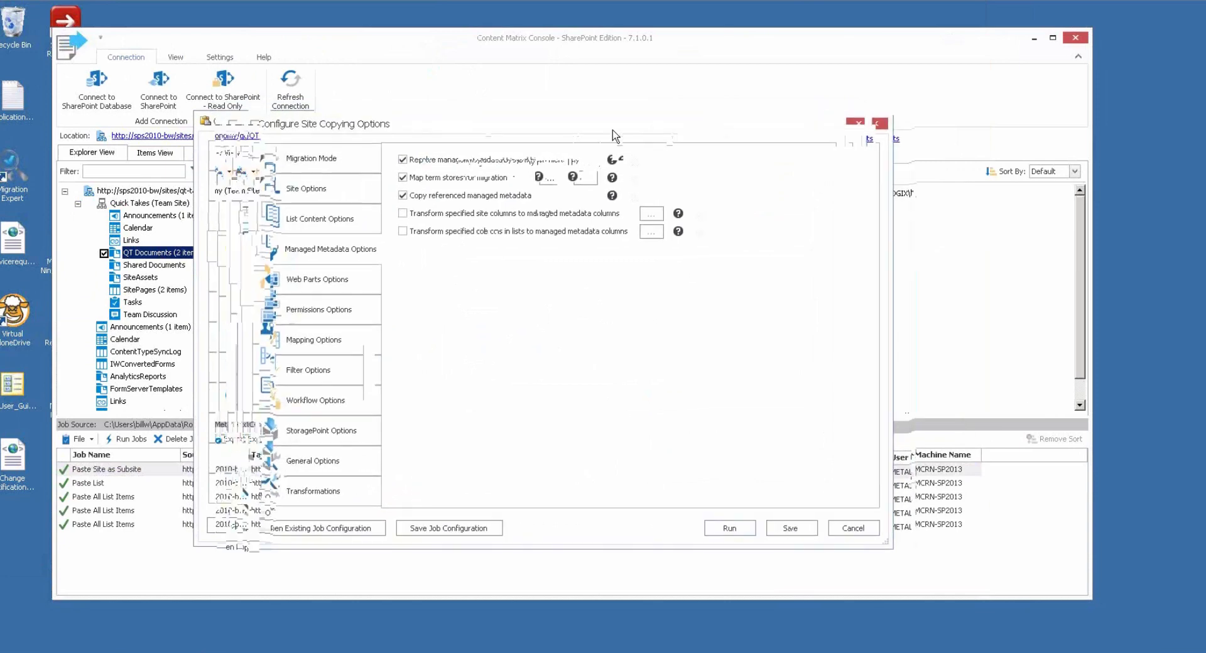
Step: Switch to the Term Store Management Tool in Internet Explorer, examine the Managed Metadata Service 2013 term store, and minimize the window
{"action": "left_click", "coordinate": [221, 650]}
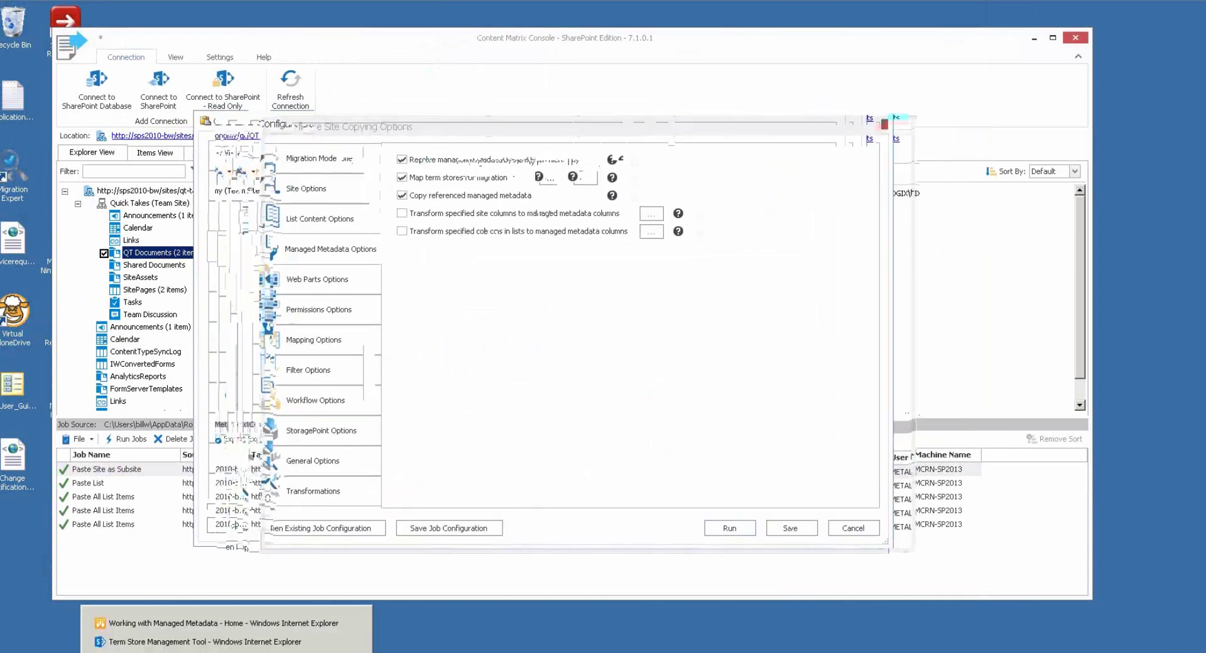
{"action": "left_click", "coordinate": [235, 641]}
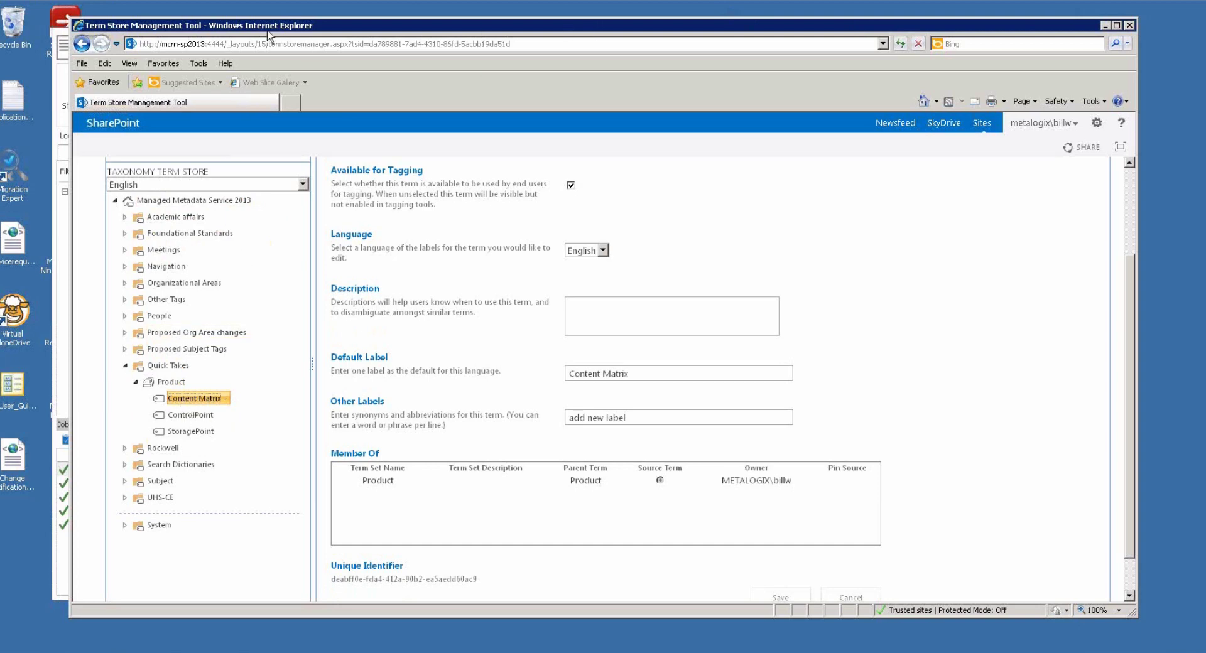
{"action": "left_click", "coordinate": [1106, 26]}
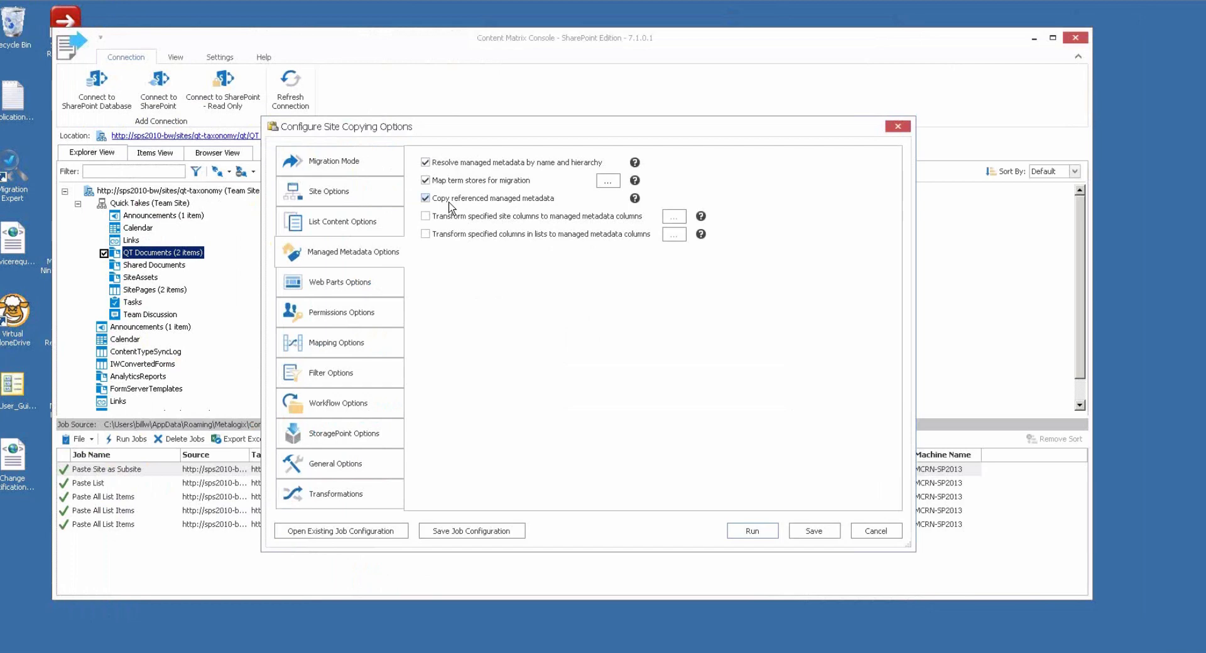
Step: Turn the options for copying referenced managed metadata and resolving managed metadata by name and hierarchy off and on again
{"action": "left_click", "coordinate": [426, 198]}
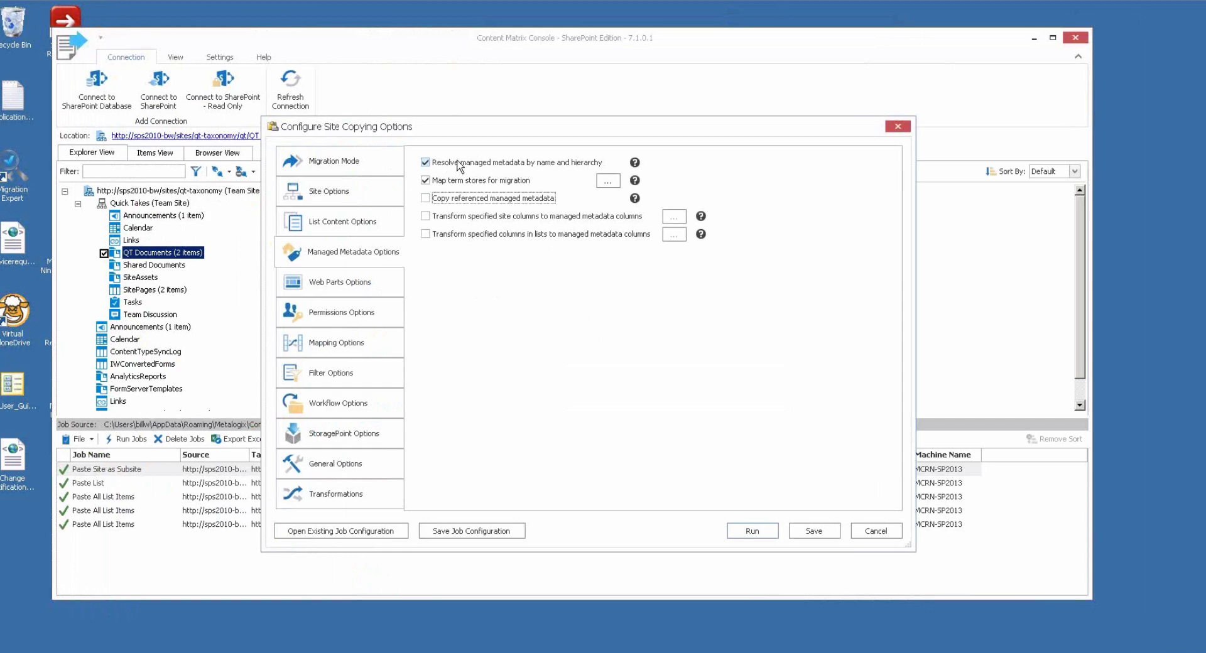
{"action": "left_click", "coordinate": [425, 162]}
{"action": "left_click", "coordinate": [425, 162]}
{"action": "left_click", "coordinate": [425, 198]}
Step: Map the source term store Managed Metadata Service to Managed Metadata Service 2013, and close the job configuration without saving
{"action": "left_click", "coordinate": [606, 181]}
{"action": "left_click_drag", "start_coordinate": [579, 226], "coordinate": [579, 263]}
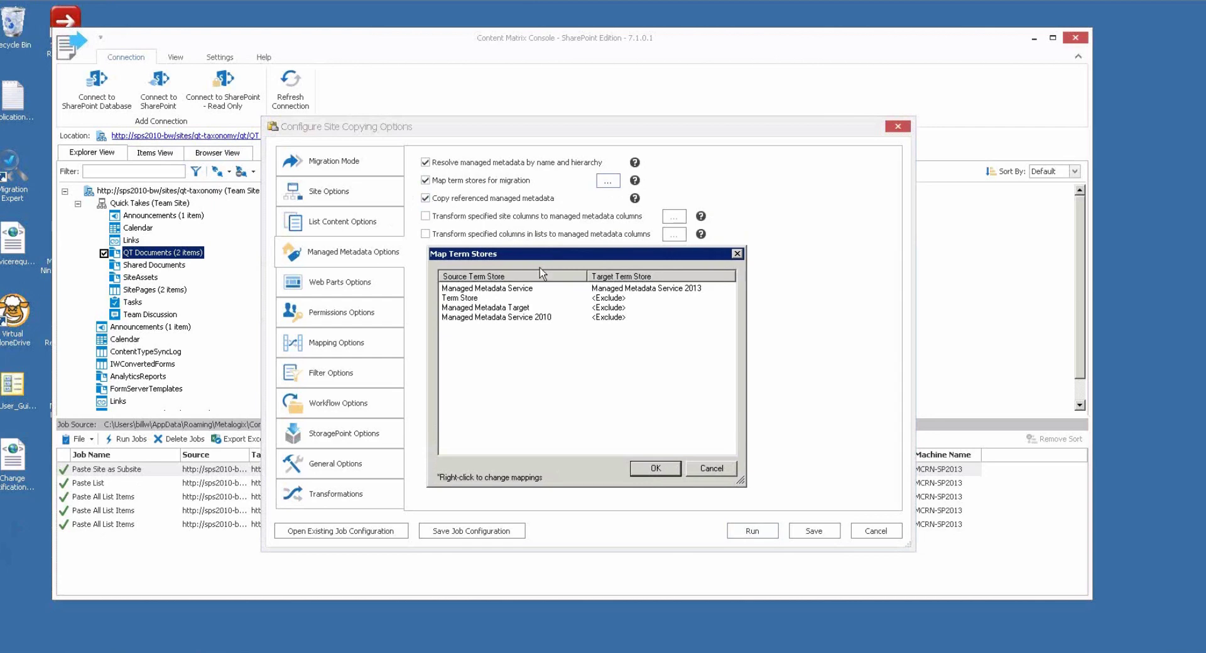
{"action": "left_click", "coordinate": [530, 289]}
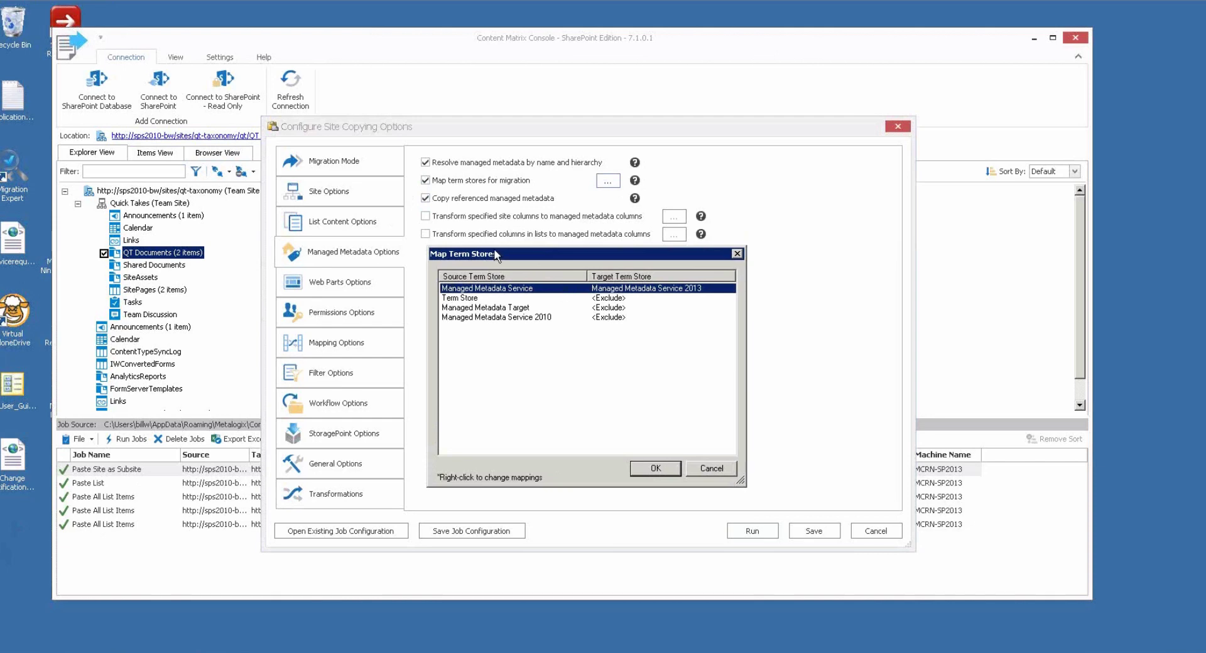
{"action": "left_click_drag", "start_coordinate": [495, 250], "coordinate": [491, 250]}
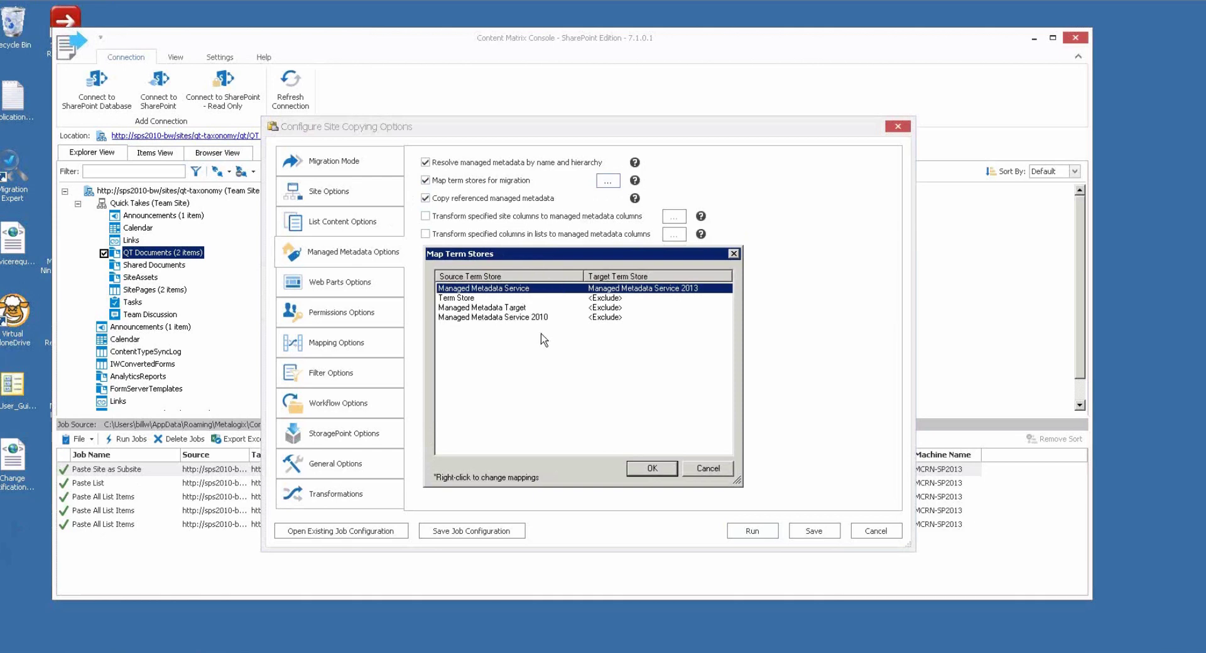
{"action": "right_click", "coordinate": [572, 292]}
{"action": "mouse_move", "coordinate": [608, 299]}
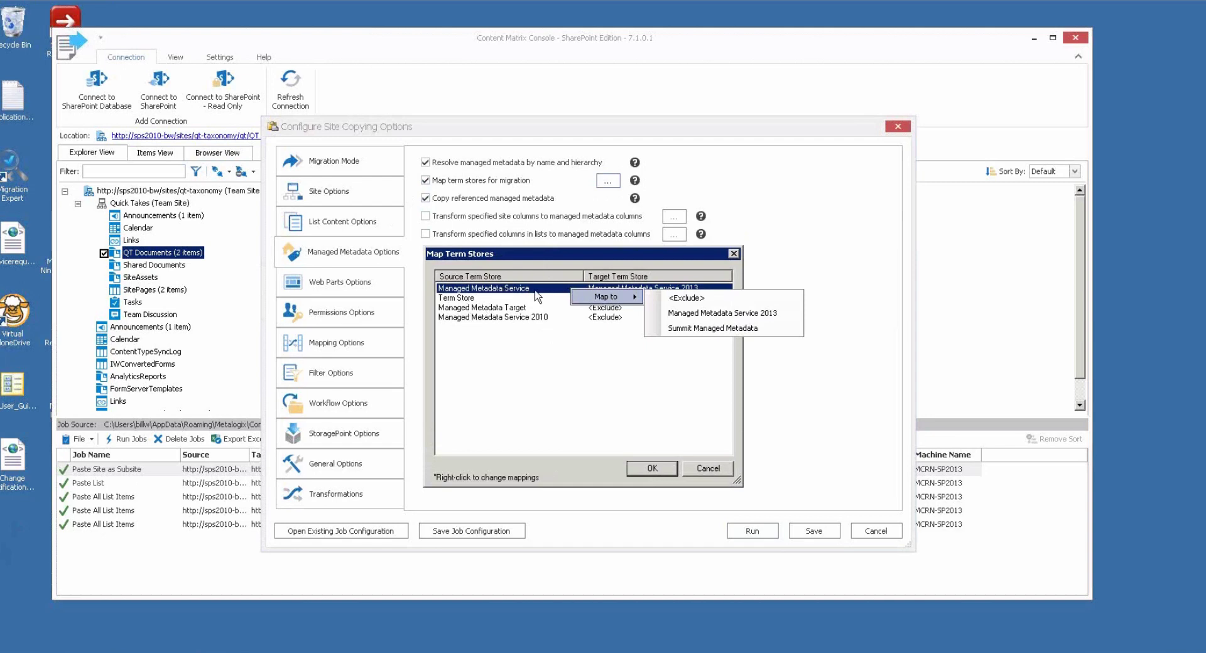
{"action": "left_click", "coordinate": [744, 317]}
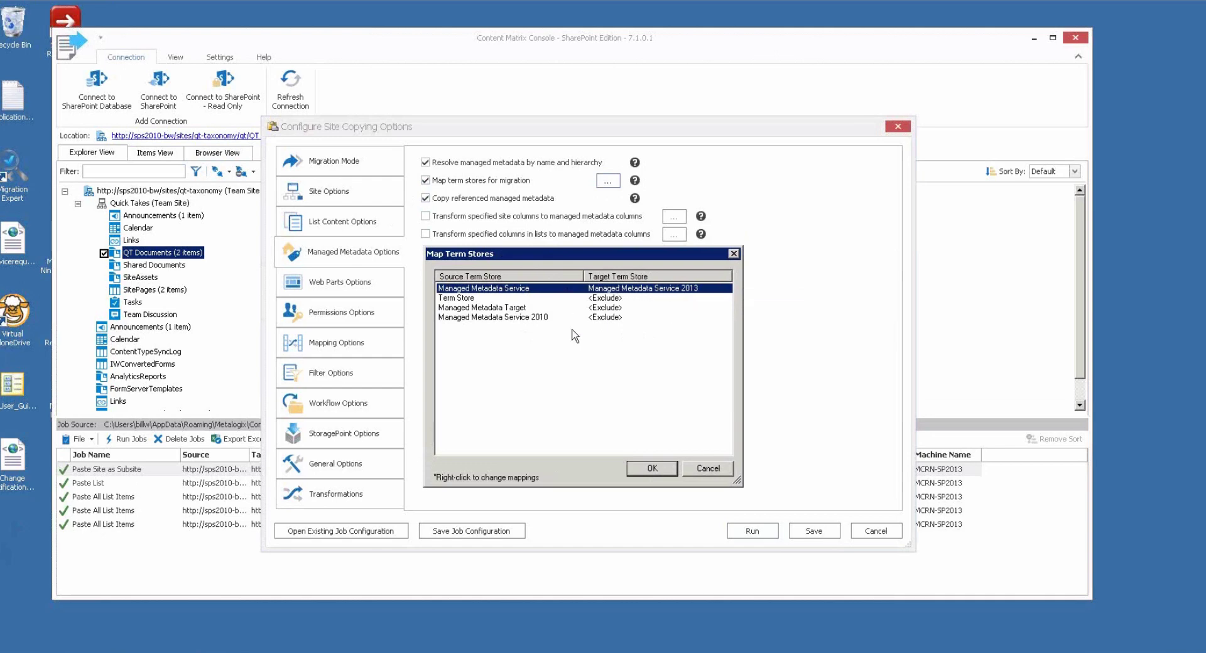
{"action": "left_click", "coordinate": [652, 468]}
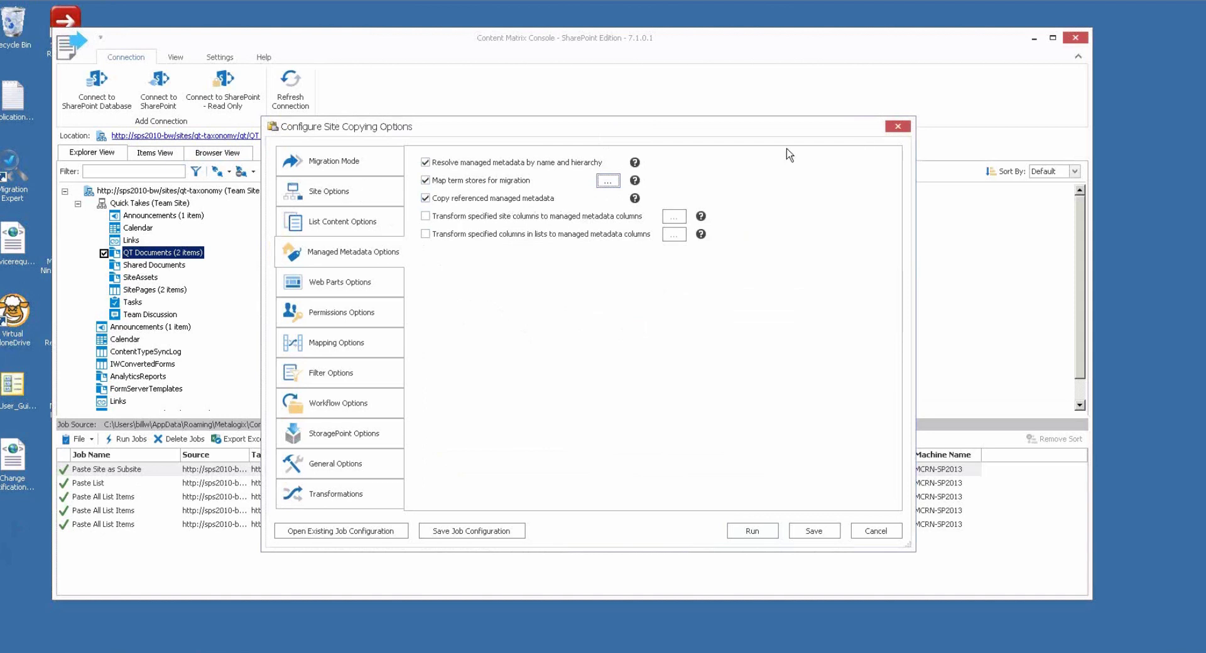
{"action": "left_click_drag", "start_coordinate": [772, 133], "coordinate": [778, 133]}
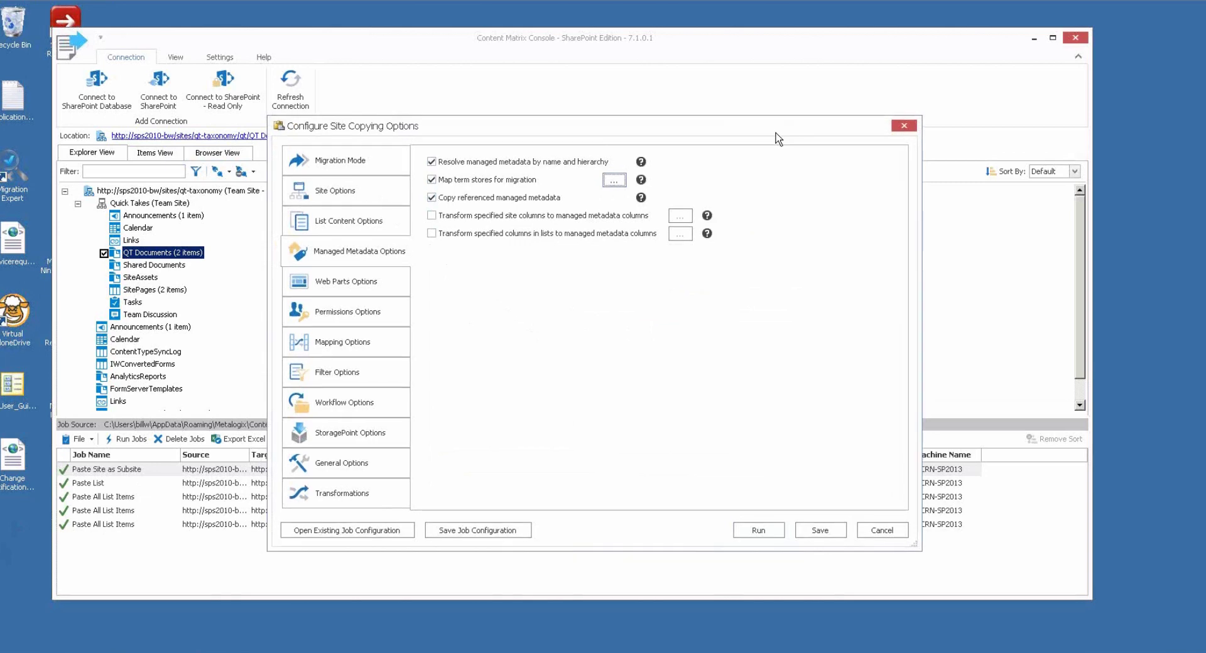
{"action": "left_click", "coordinate": [883, 531]}
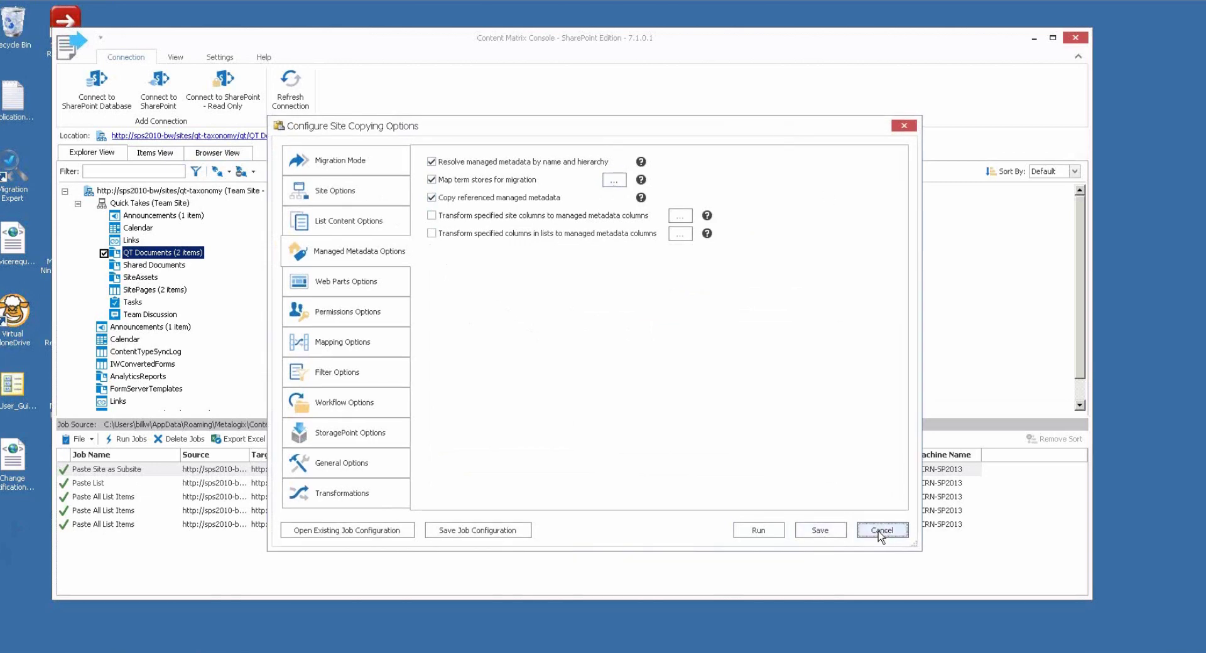
Step: Open the Paste Site as Subsite job log and examine the details of the Quick Takes taxonomy group entry
{"action": "double_click", "coordinate": [216, 475]}
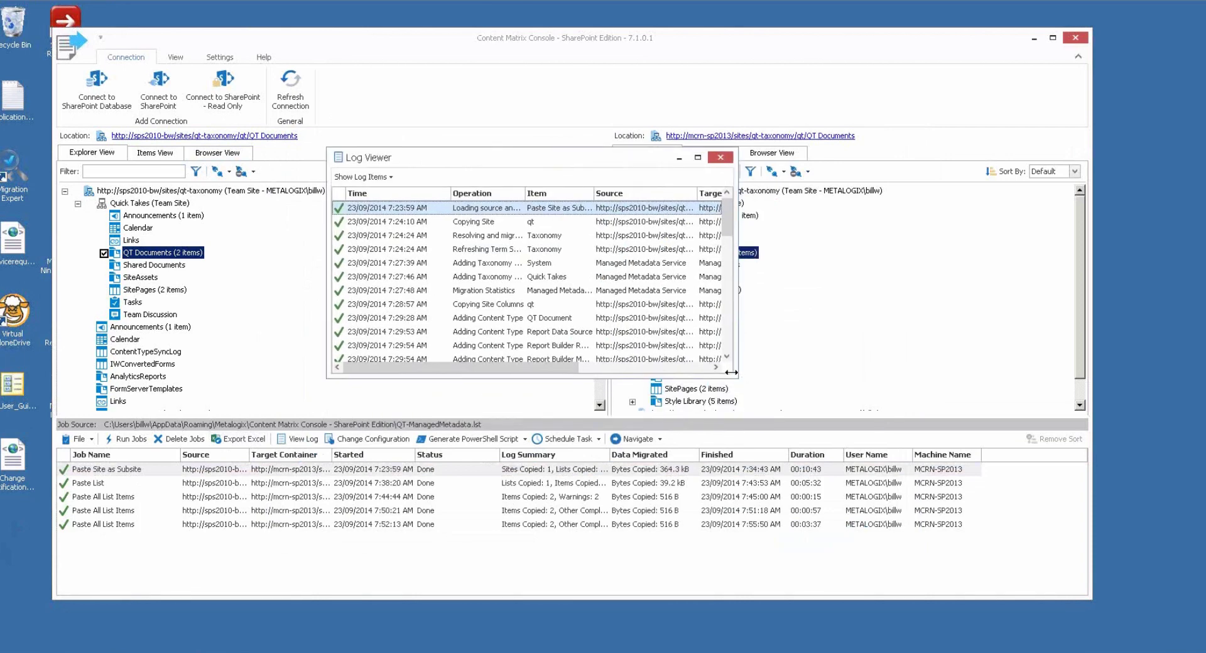
{"action": "left_click_drag", "start_coordinate": [734, 376], "coordinate": [998, 464]}
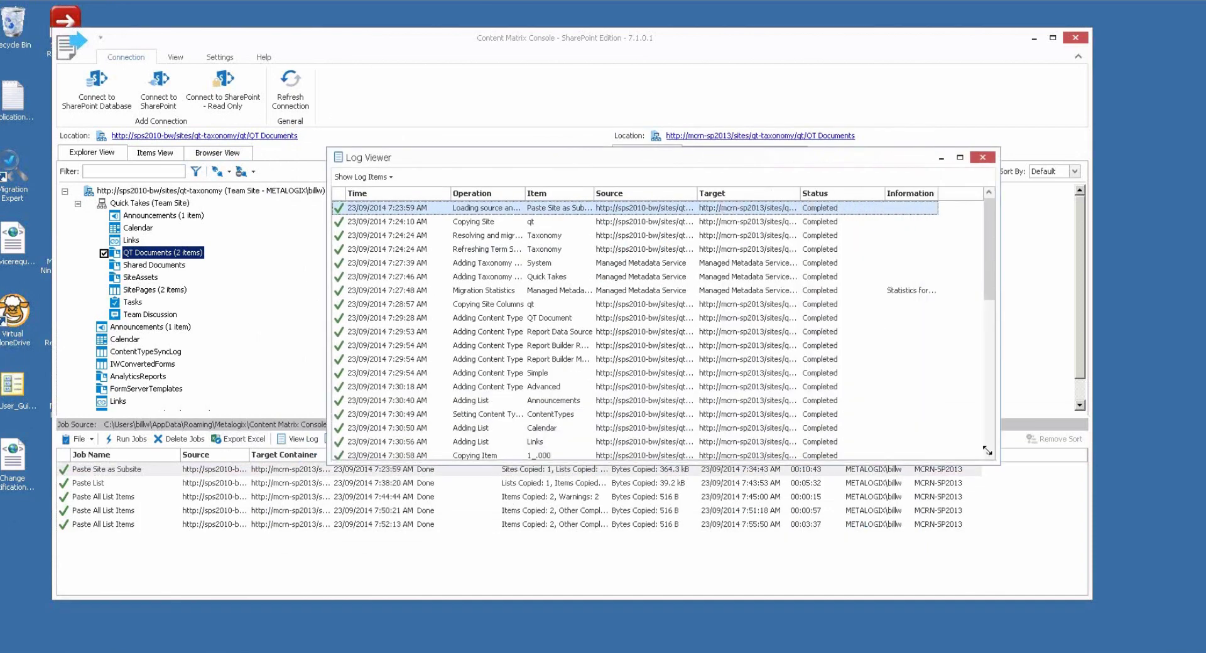
{"action": "left_click", "coordinate": [507, 237]}
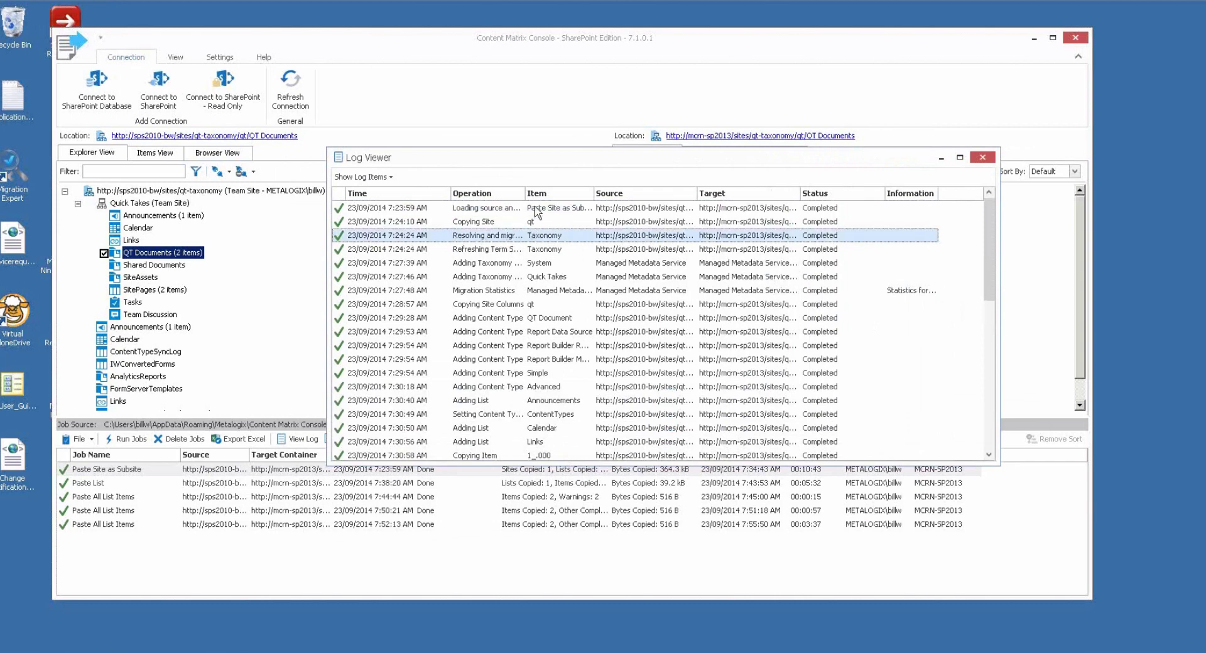
{"action": "left_click", "coordinate": [503, 265]}
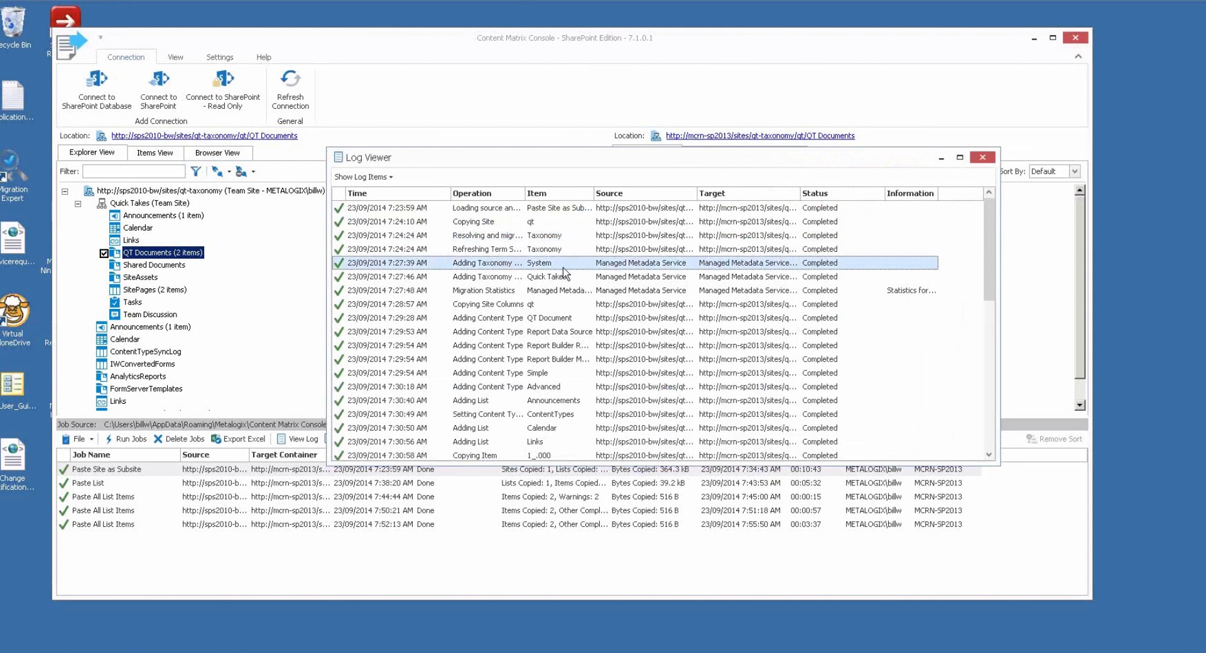
{"action": "double_click", "coordinate": [487, 278]}
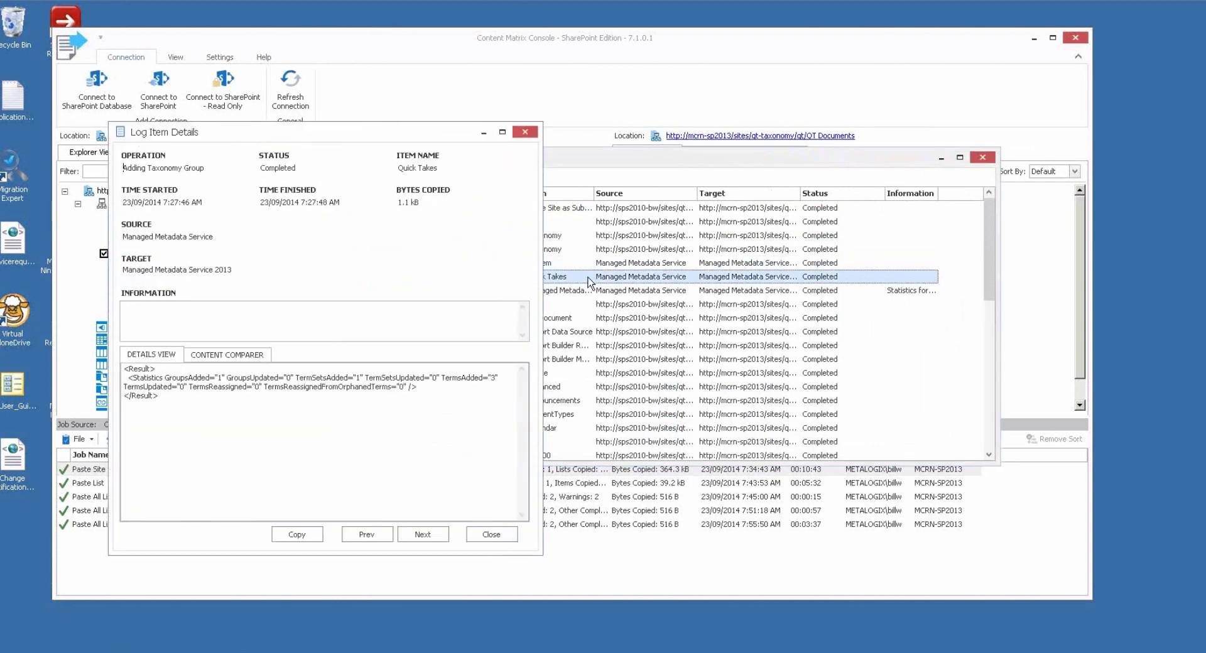
{"action": "left_click", "coordinate": [525, 133]}
Step: Widen the log's Item column and examine the details of the Migration Statistics entry for Managed Metadata Service
{"action": "left_click", "coordinate": [613, 290]}
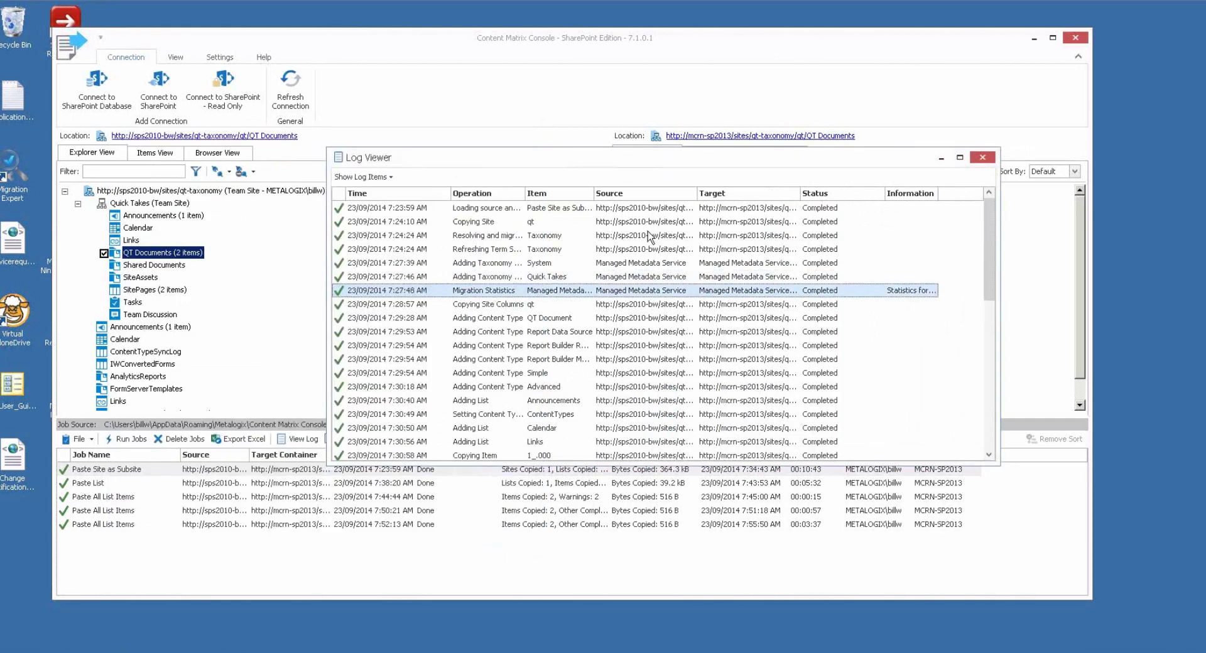
{"action": "left_click_drag", "start_coordinate": [511, 157], "coordinate": [424, 149]}
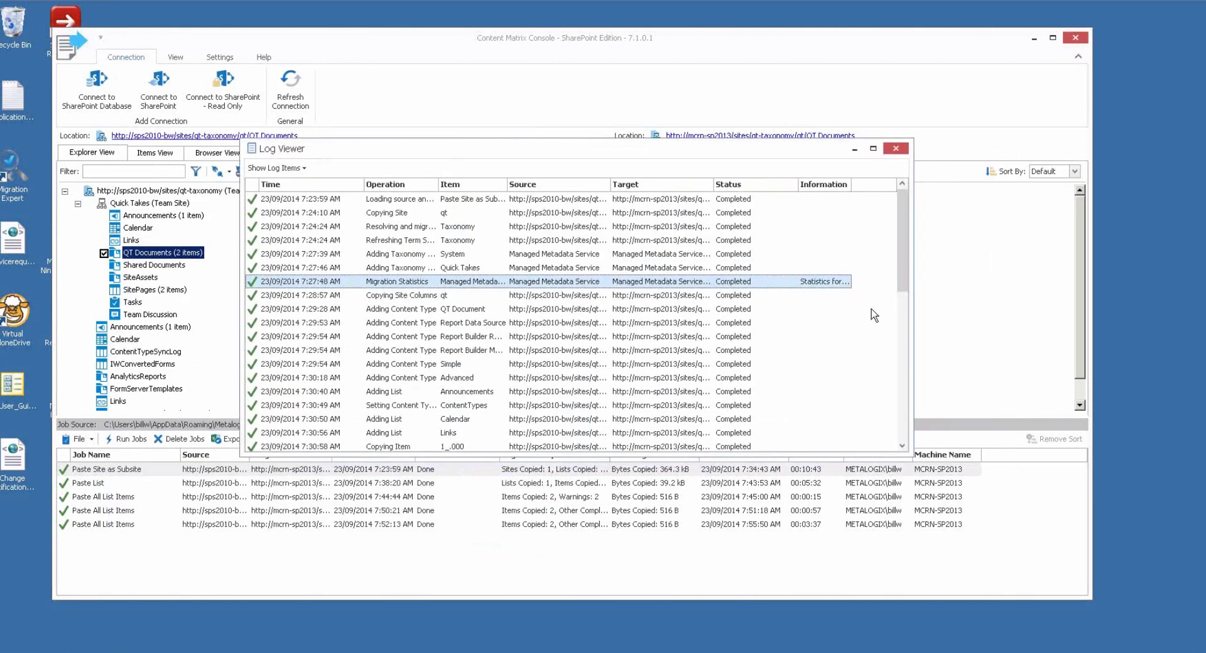
{"action": "left_click_drag", "start_coordinate": [912, 306], "coordinate": [1002, 301]}
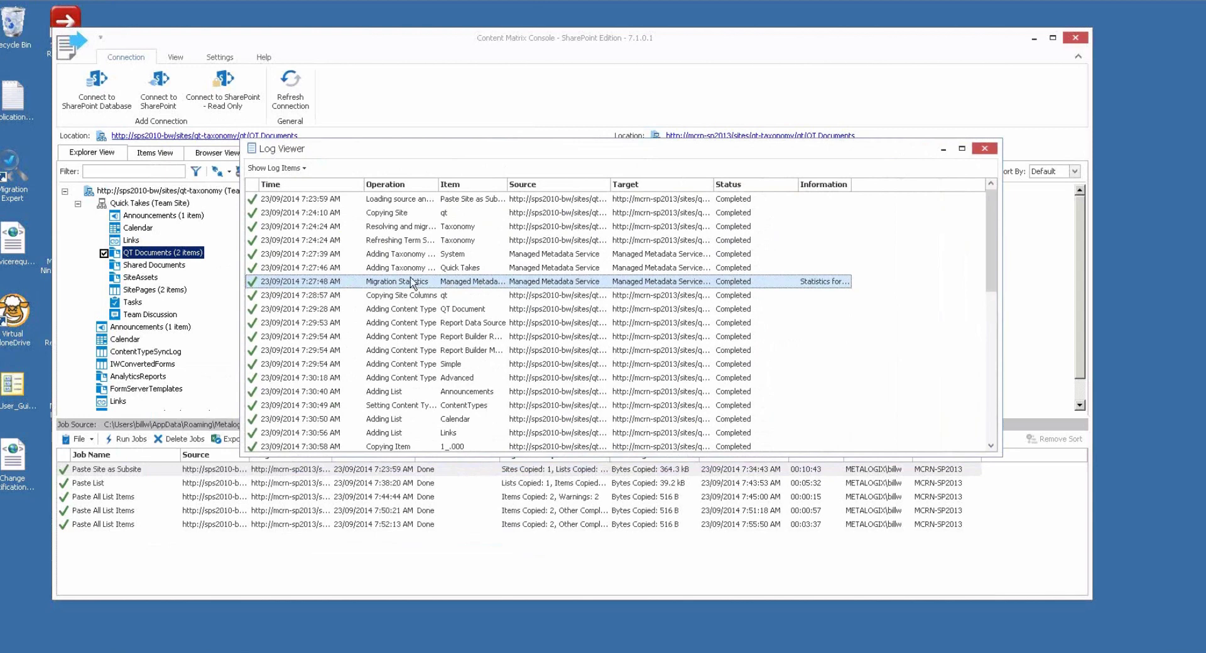
{"action": "left_click_drag", "start_coordinate": [506, 185], "coordinate": [591, 189]}
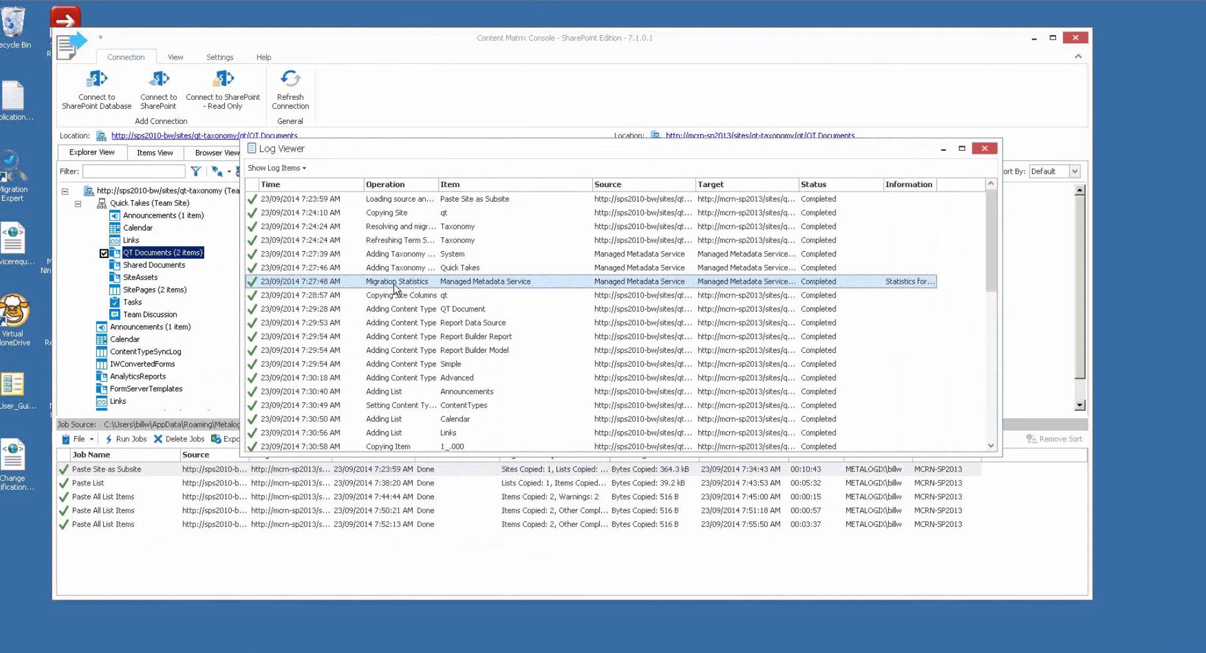
{"action": "double_click", "coordinate": [560, 282]}
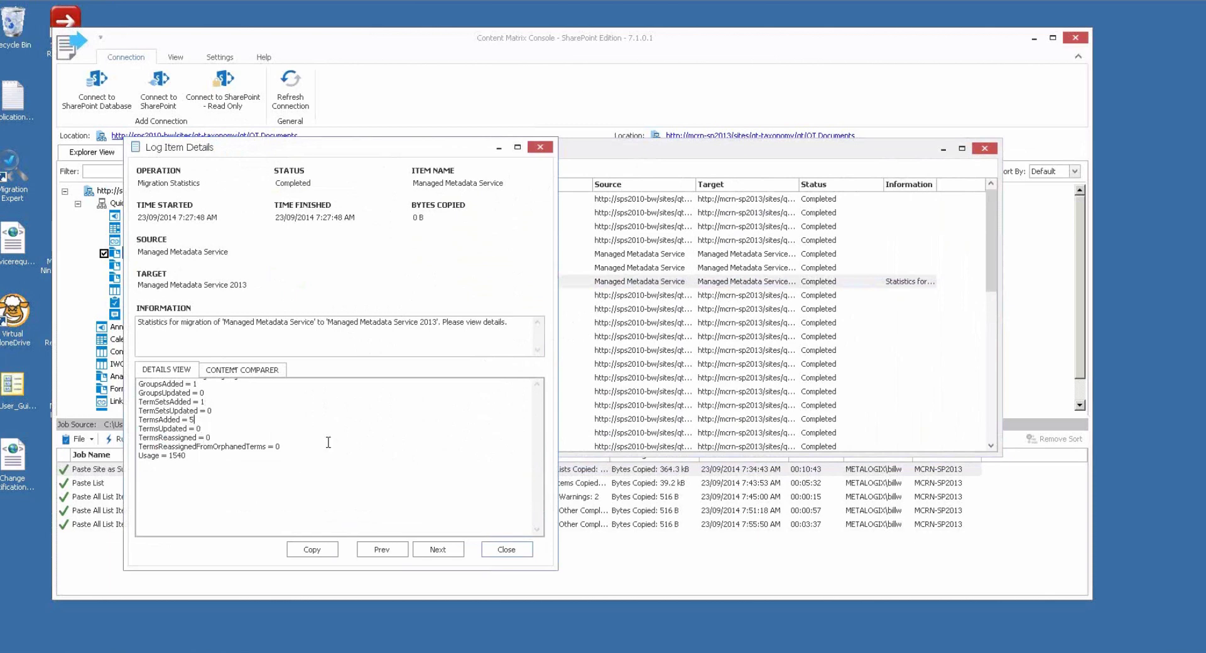
{"action": "left_click", "coordinate": [506, 550]}
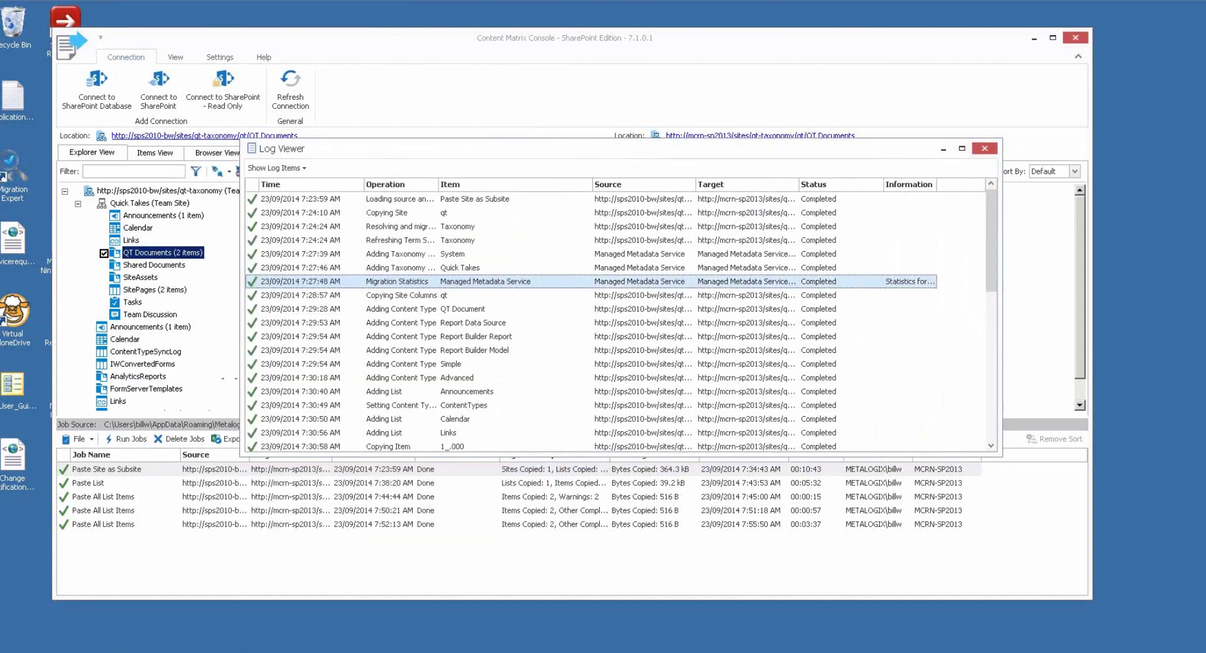
Step: Switch to the Working with Managed Metadata site in Internet Explorer and open its Quick Takes subsite from all site content
{"action": "left_click", "coordinate": [226, 652]}
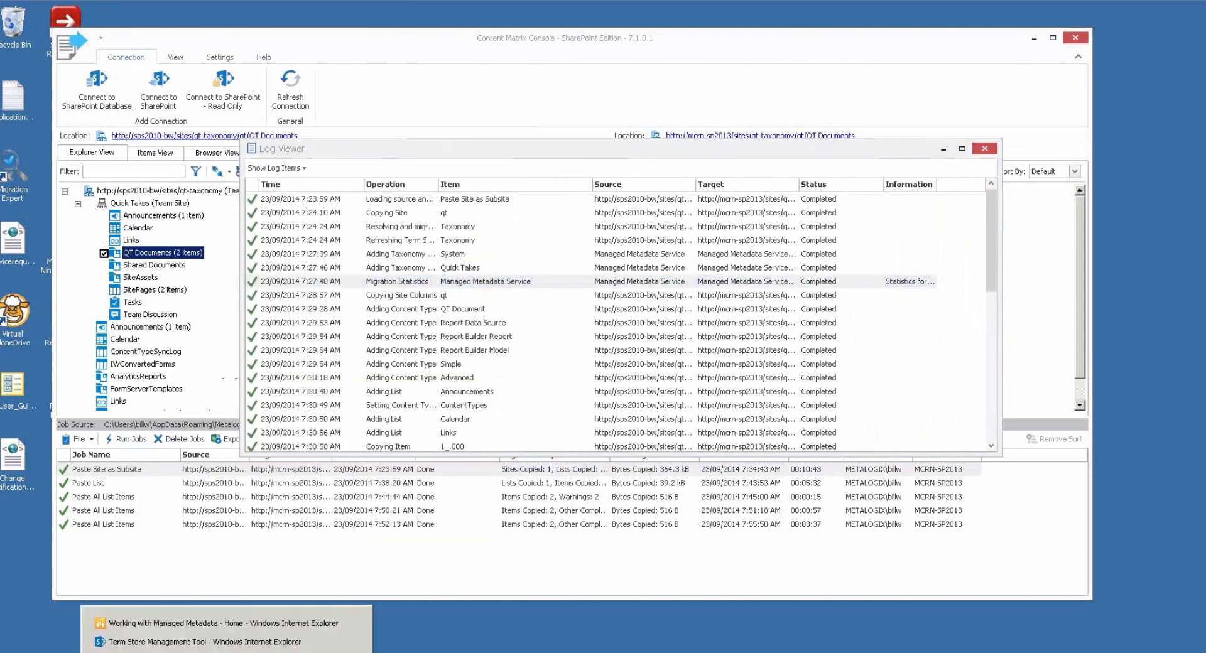
{"action": "left_click", "coordinate": [225, 623]}
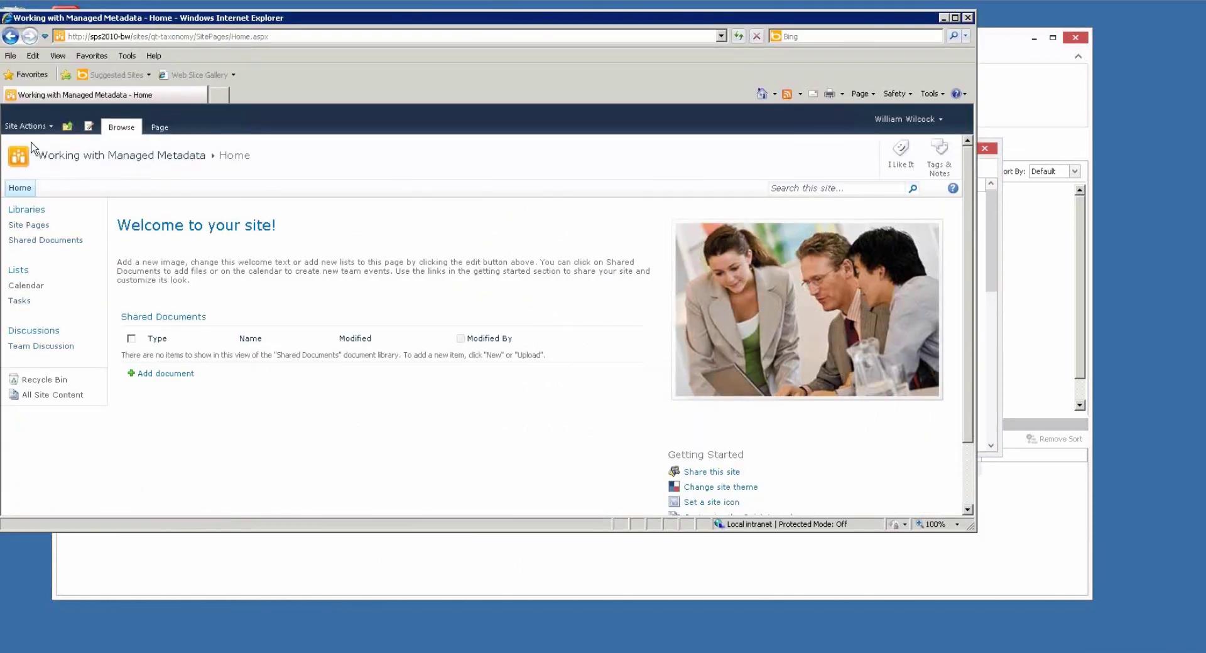
{"action": "left_click", "coordinate": [30, 215]}
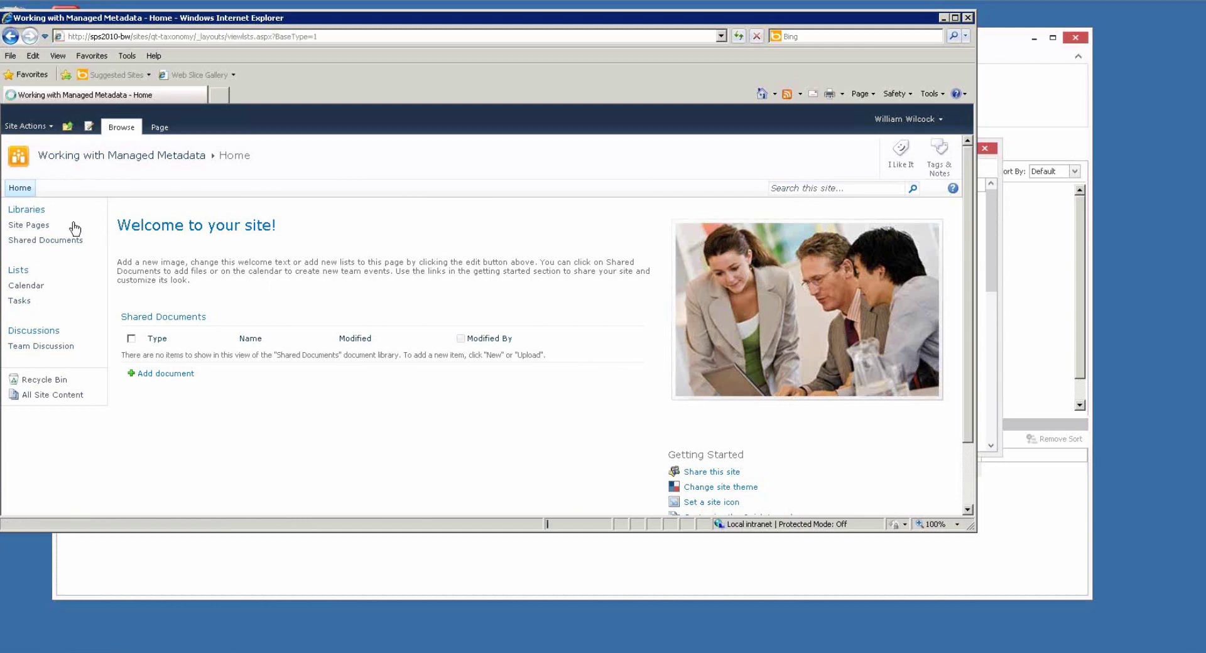
{"action": "left_click", "coordinate": [63, 396]}
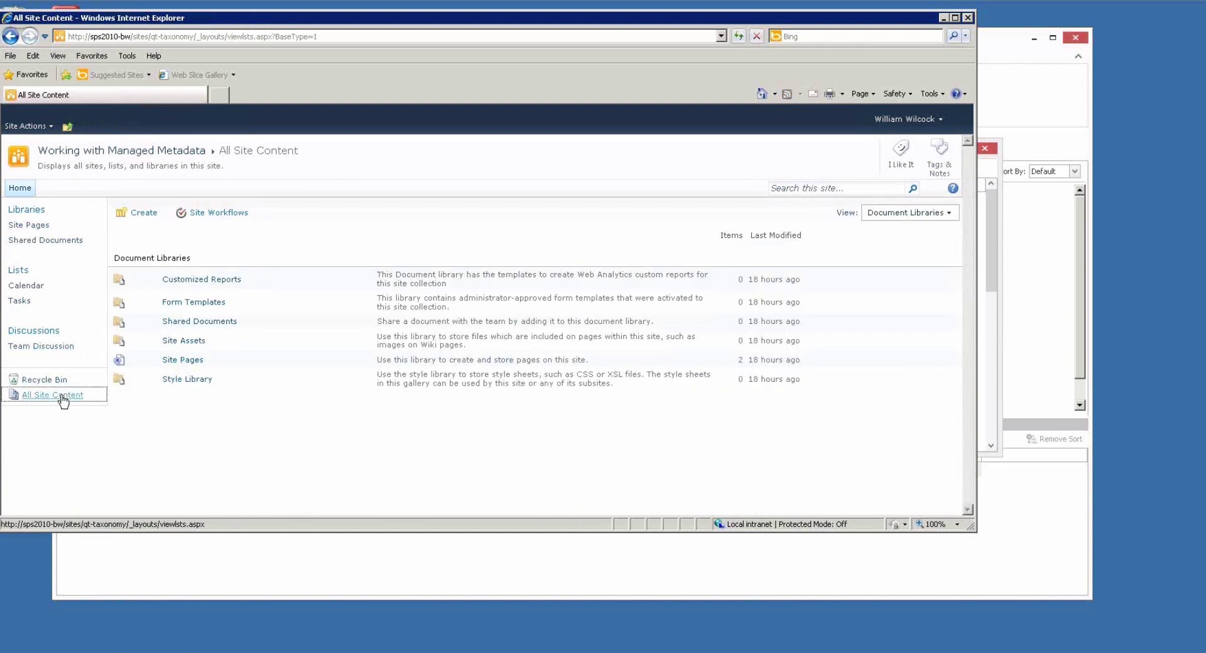
{"action": "scroll", "coordinate": [174, 466], "scroll_direction": "down", "scroll_amount": 3}
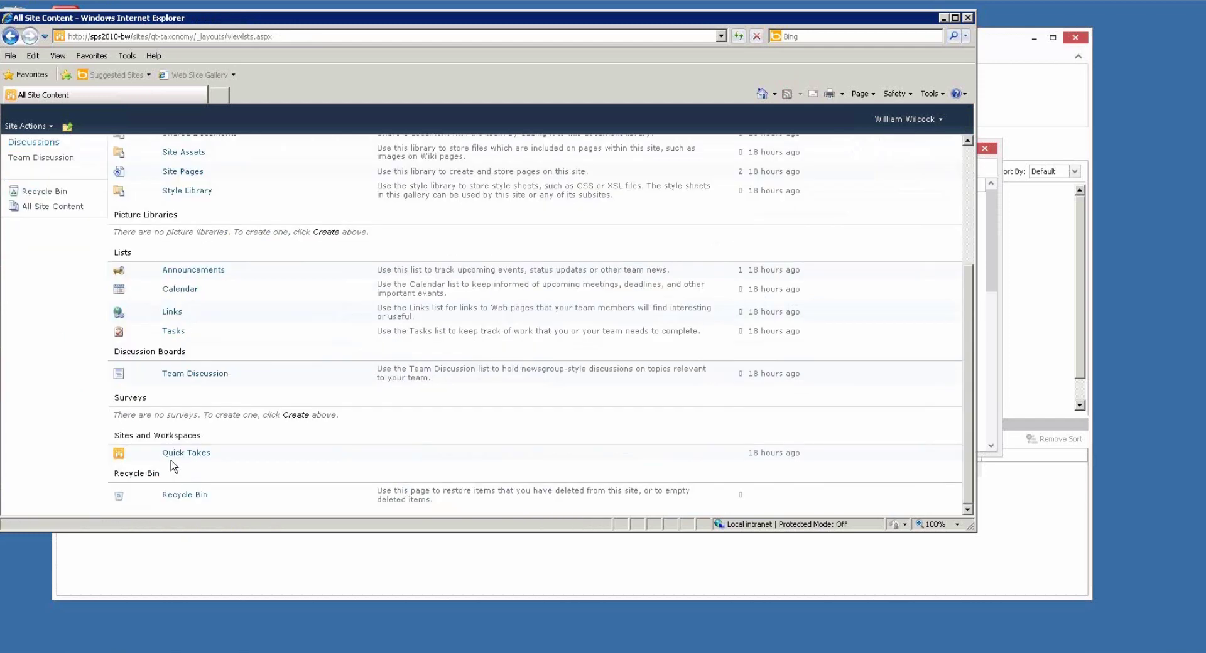
{"action": "left_click", "coordinate": [172, 456]}
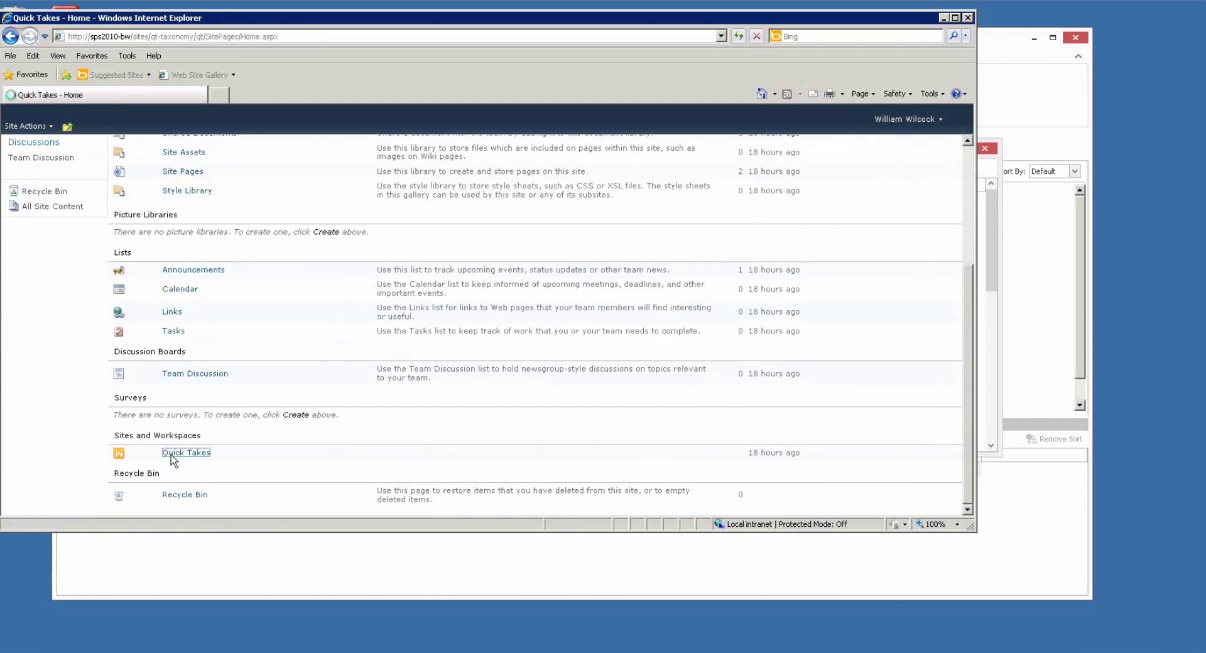
{"action": "left_click", "coordinate": [39, 257]}
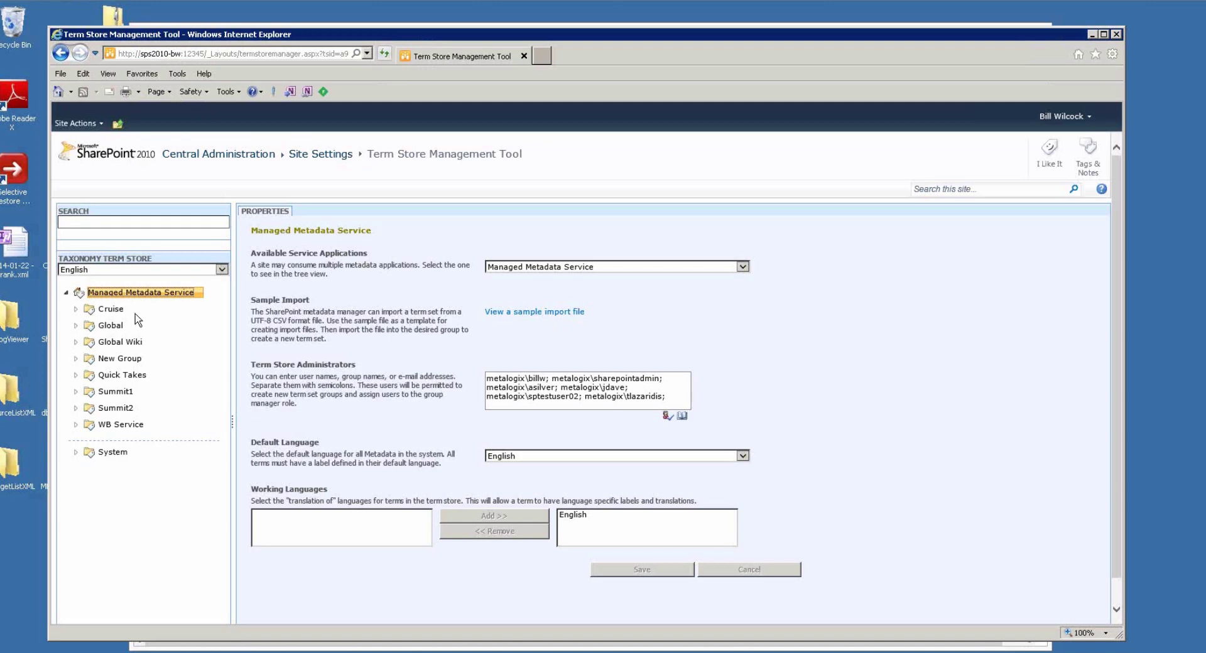
Step: Reload the Term Store Management Tool and expand the Quick Takes group and its Product term set to view the terms
{"action": "left_click", "coordinate": [76, 376]}
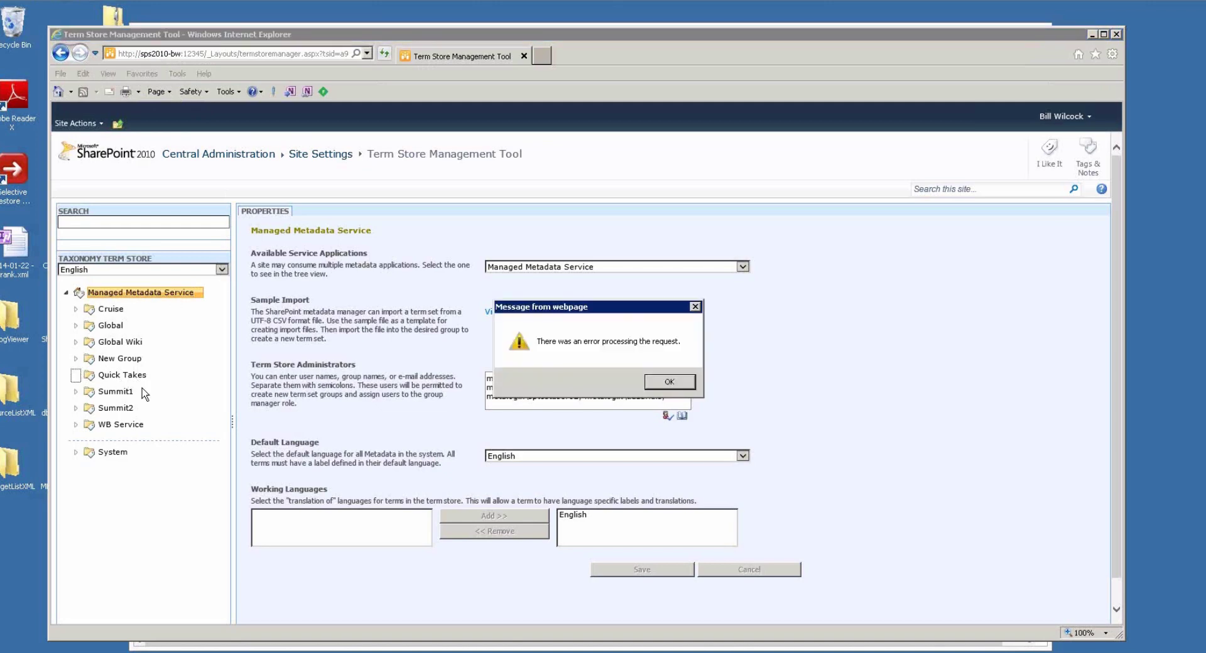
{"action": "left_click", "coordinate": [661, 383]}
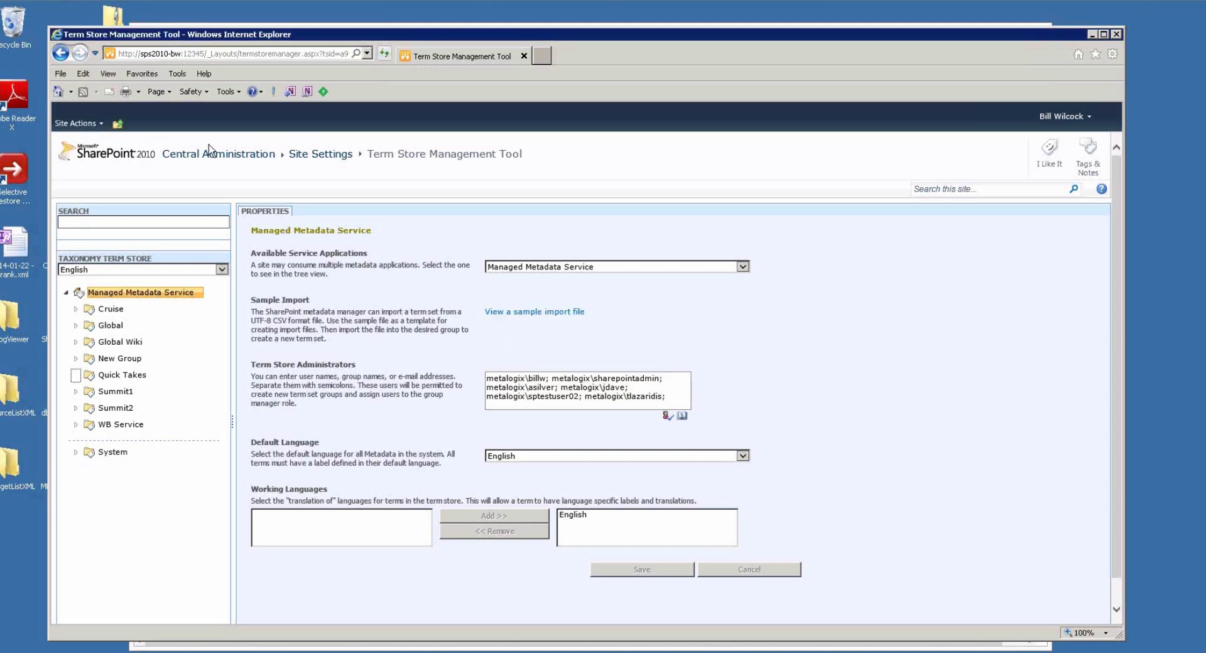
{"action": "left_click", "coordinate": [384, 53]}
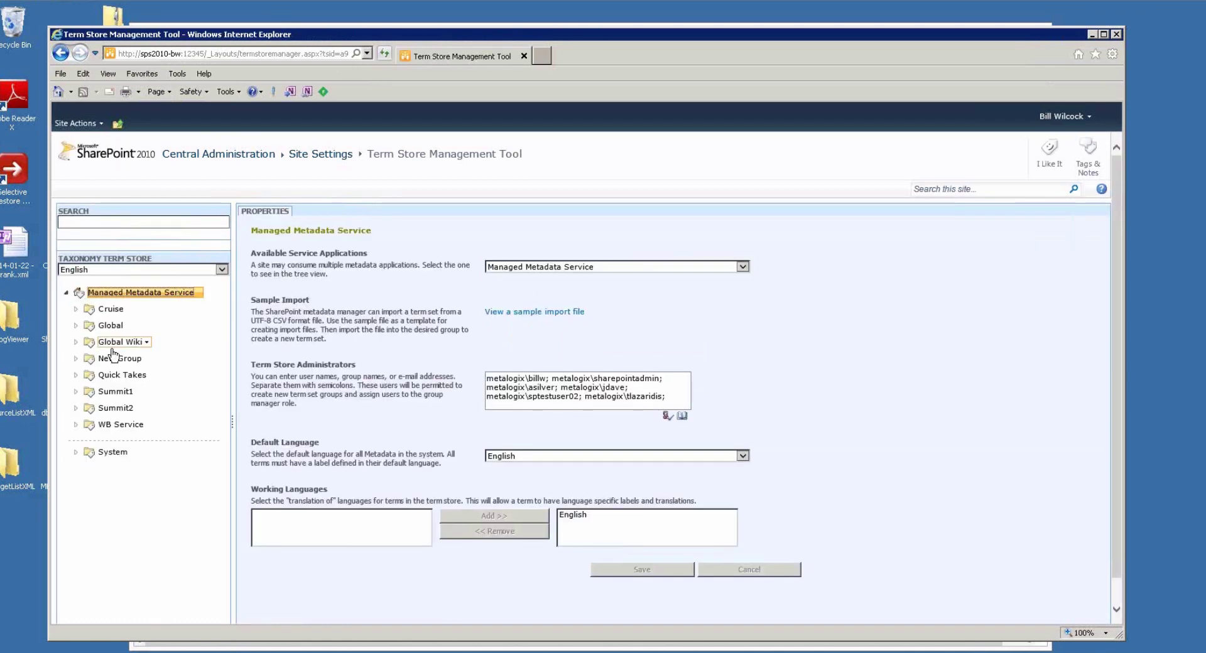
{"action": "left_click", "coordinate": [76, 375]}
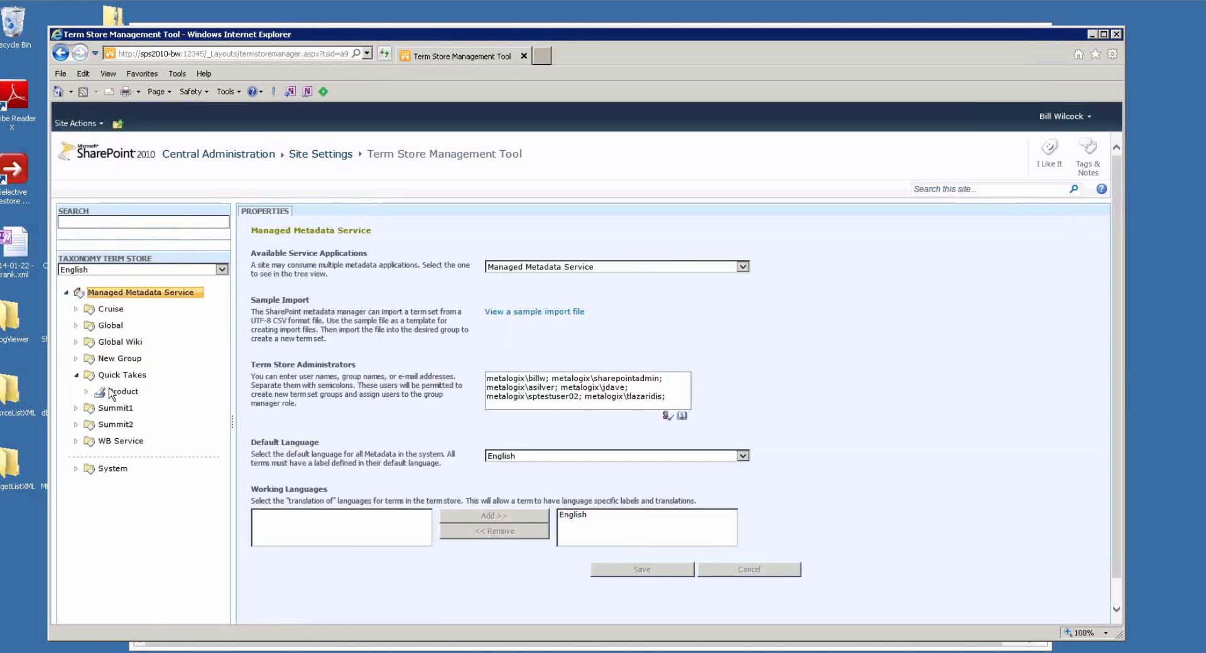
{"action": "left_click", "coordinate": [86, 392]}
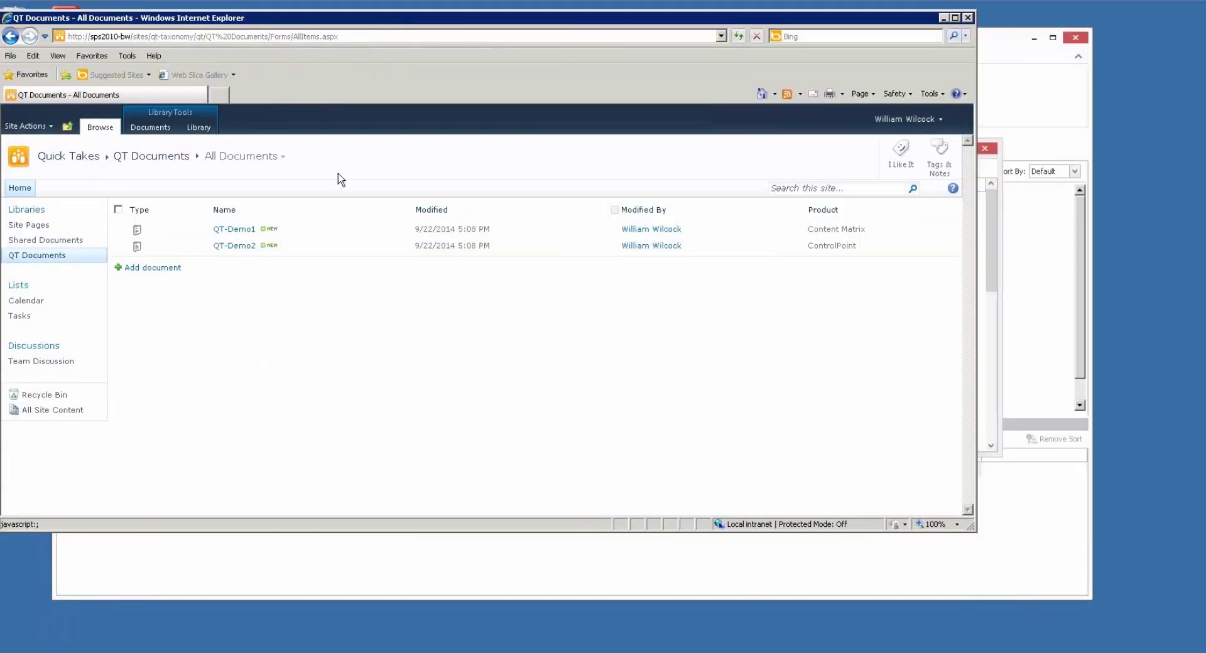
Step: Return to Content Matrix Console and view the log of the Paste All List Items job started at 7:44:44 AM
{"action": "left_click", "coordinate": [998, 174]}
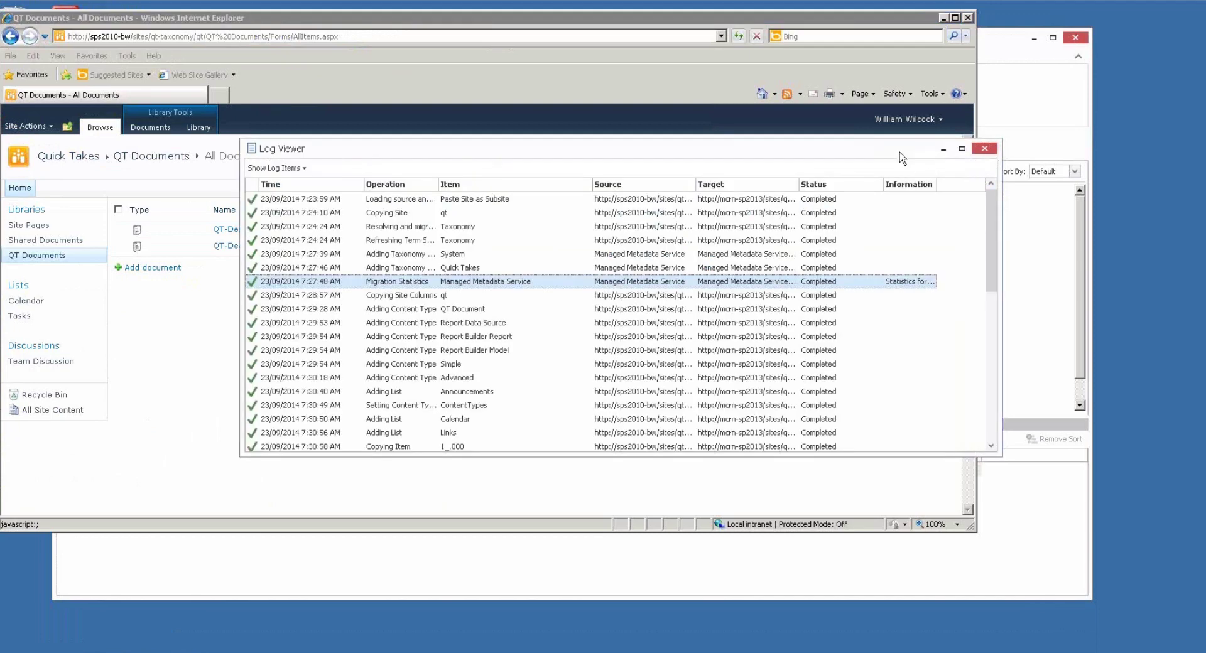
{"action": "left_click_drag", "start_coordinate": [902, 155], "coordinate": [905, 158]}
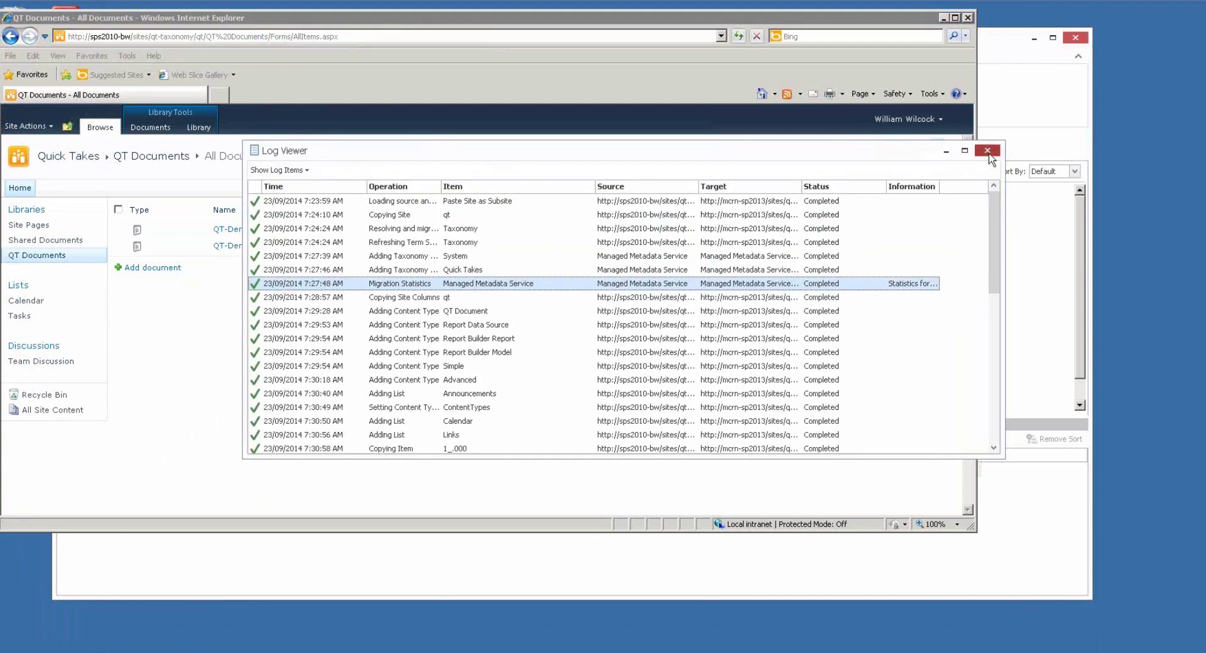
{"action": "key", "text": "alt+Tab"}
{"action": "left_click", "coordinate": [945, 18]}
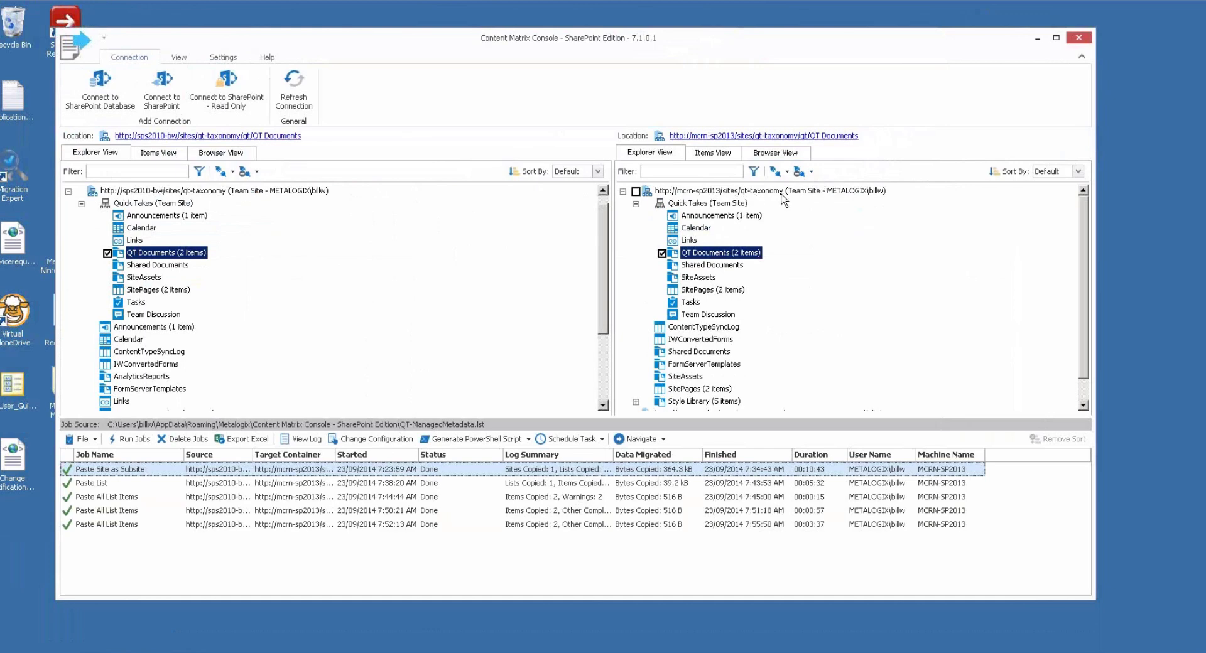
{"action": "left_click", "coordinate": [124, 499]}
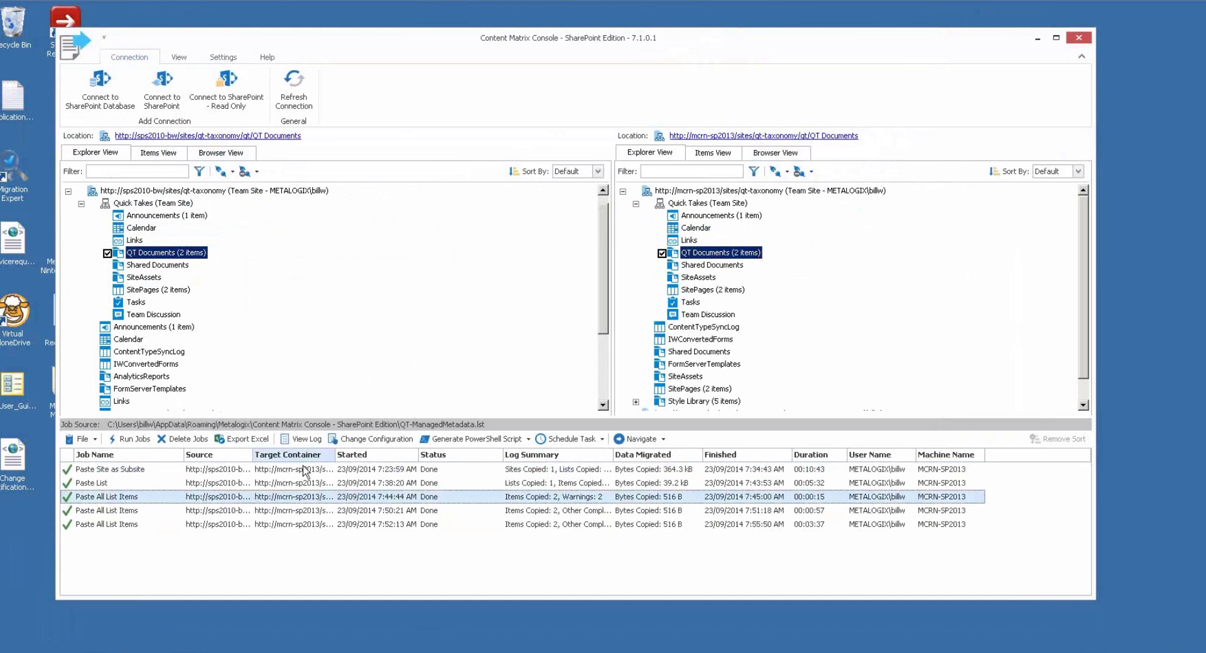
{"action": "left_click", "coordinate": [301, 440]}
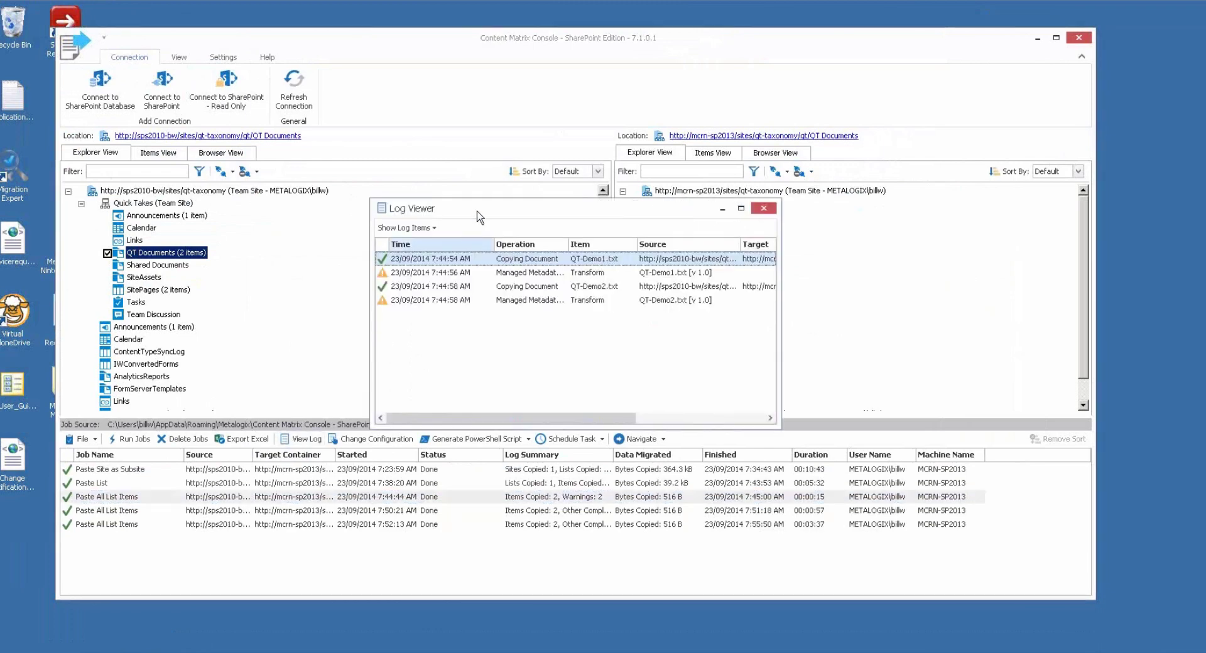
{"action": "left_click_drag", "start_coordinate": [486, 212], "coordinate": [376, 287]}
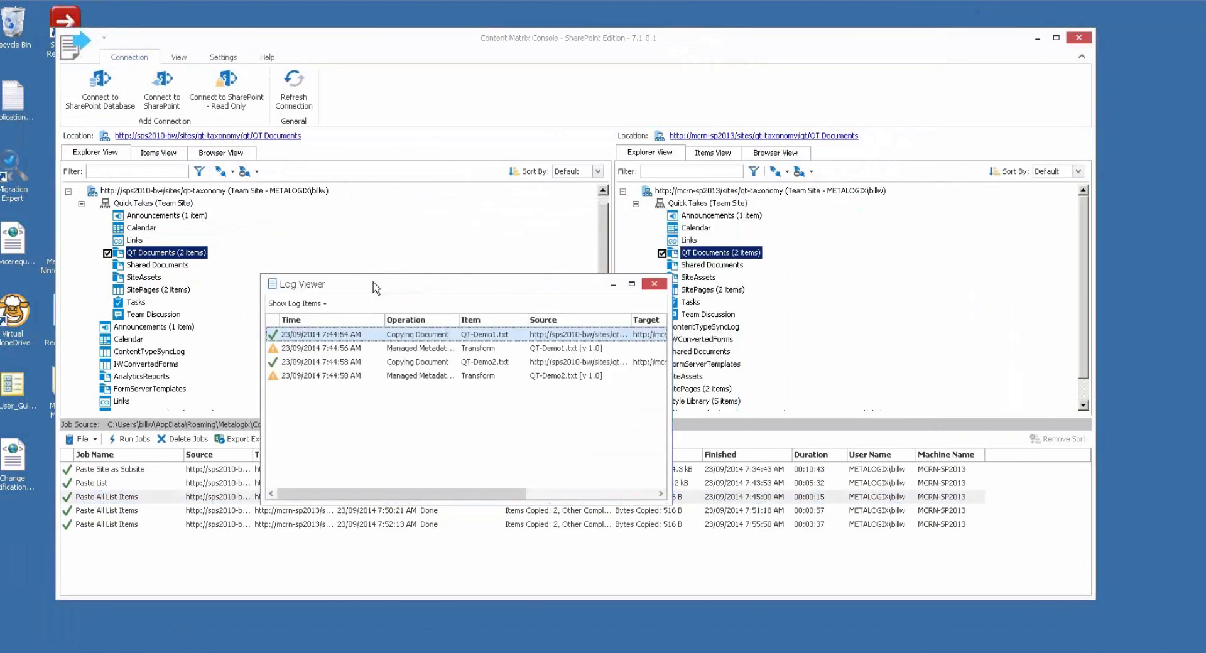
{"action": "left_click", "coordinate": [652, 284]}
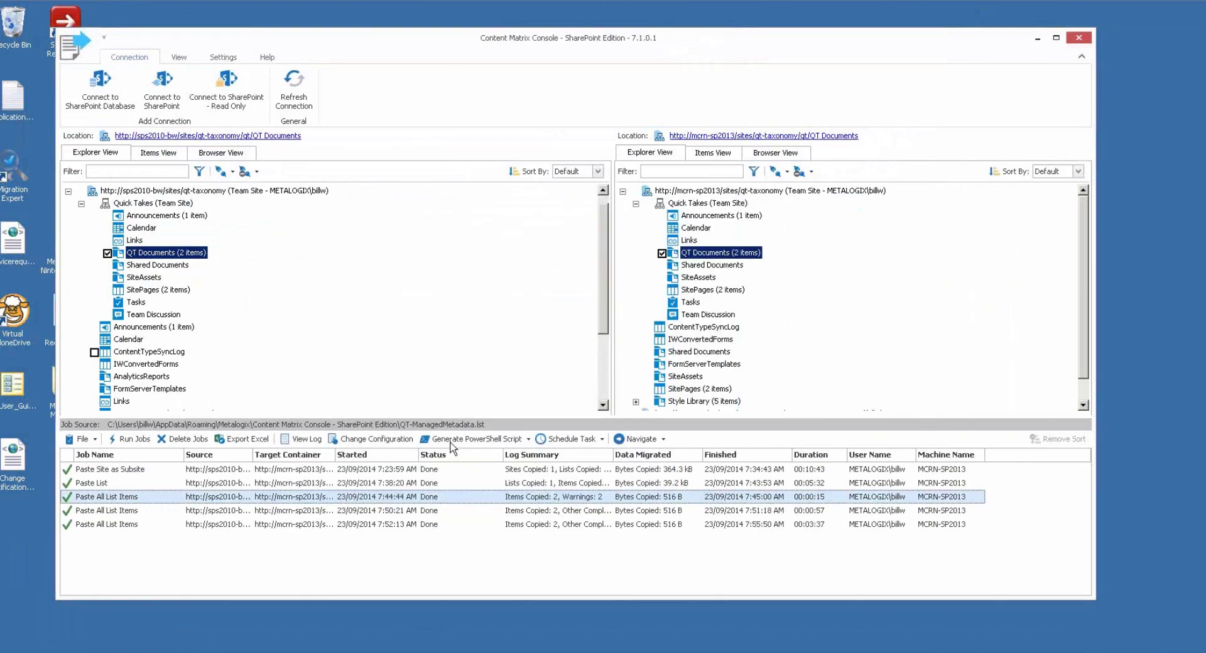
Step: Review the managed metadata options in the 7:44:44 AM job's configuration and close it without saving
{"action": "left_click", "coordinate": [377, 439]}
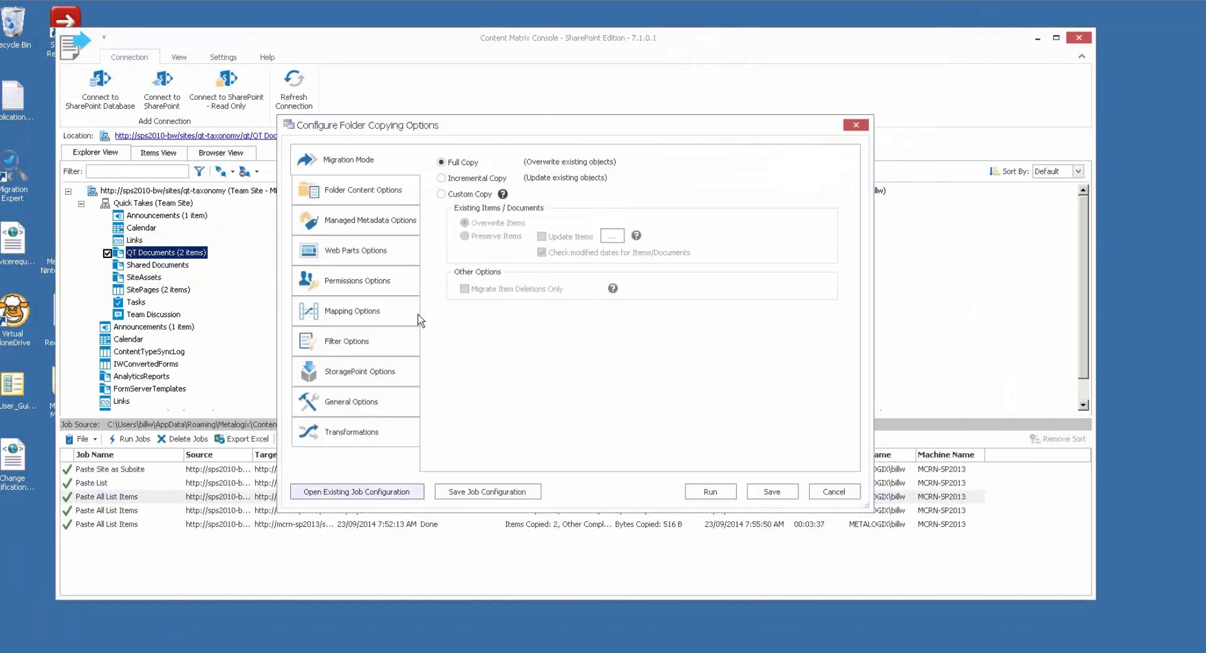
{"action": "left_click", "coordinate": [381, 231]}
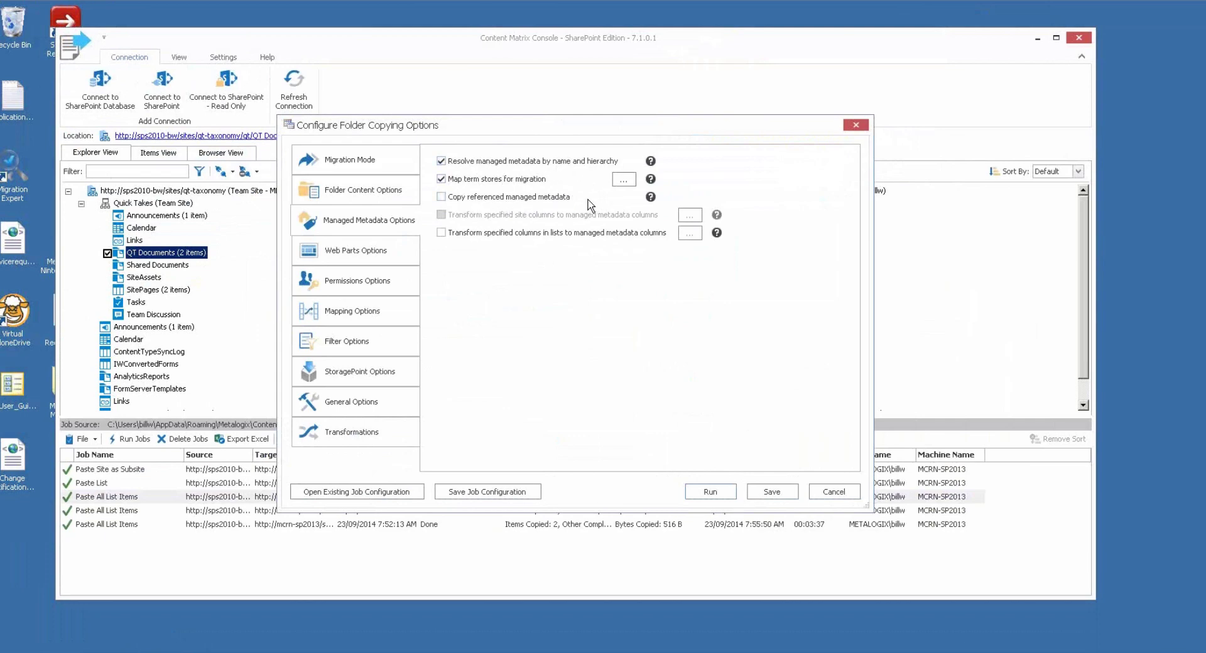
{"action": "left_click", "coordinate": [821, 495]}
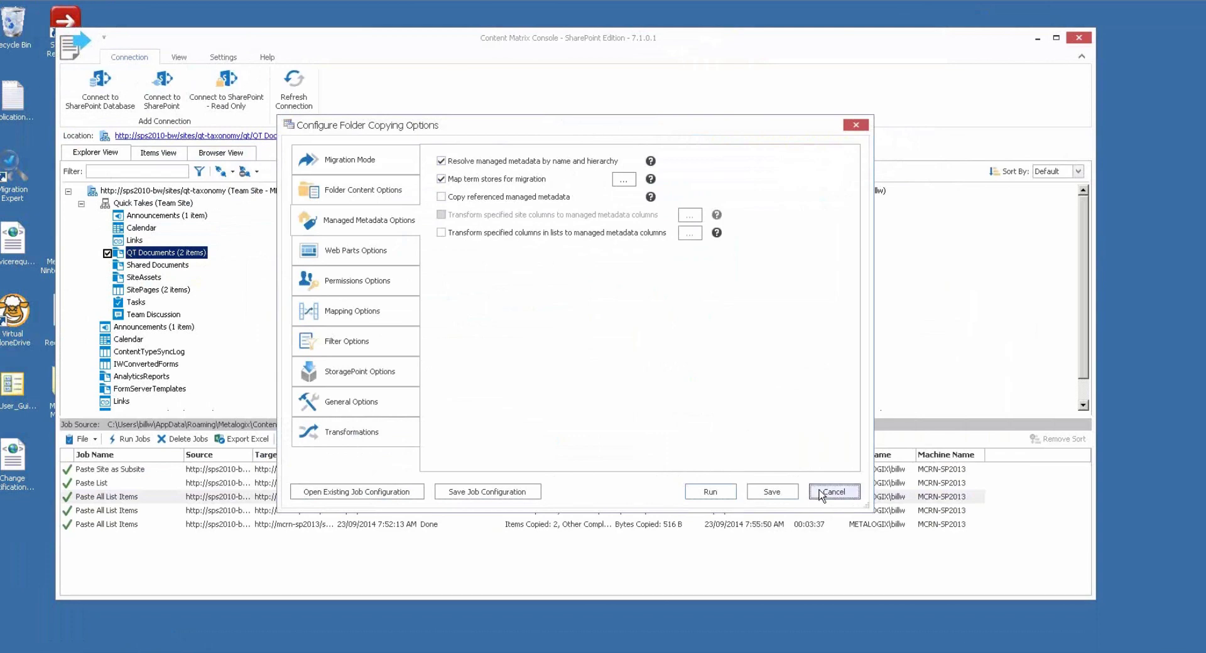
Step: Examine the log details of the 7:44:44 AM job's Transform warning for QT-Demo1.txt, and close the details
{"action": "double_click", "coordinate": [183, 498]}
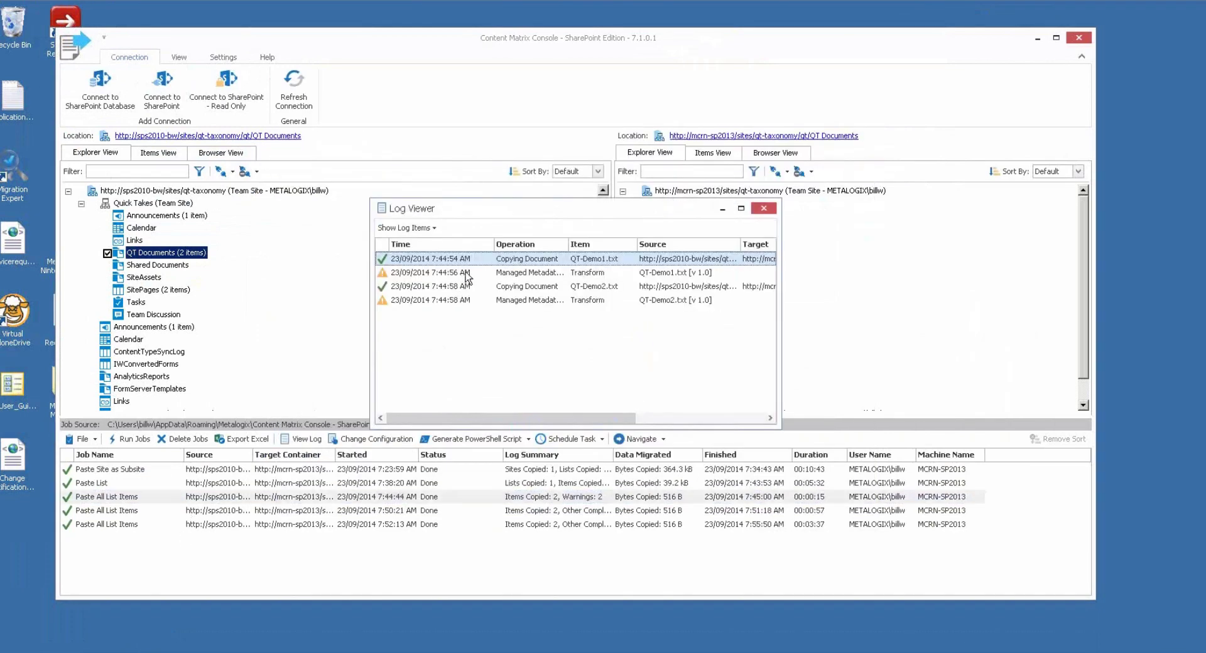
{"action": "left_click", "coordinate": [466, 274]}
{"action": "double_click", "coordinate": [495, 275]}
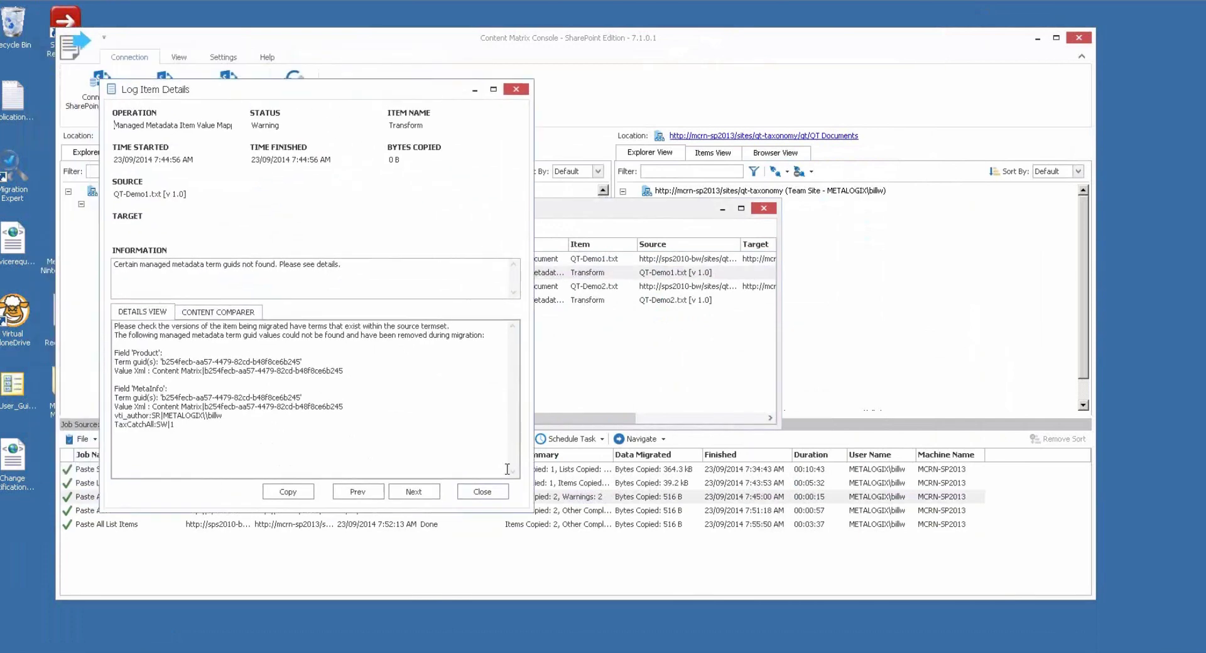
{"action": "left_click", "coordinate": [560, 528]}
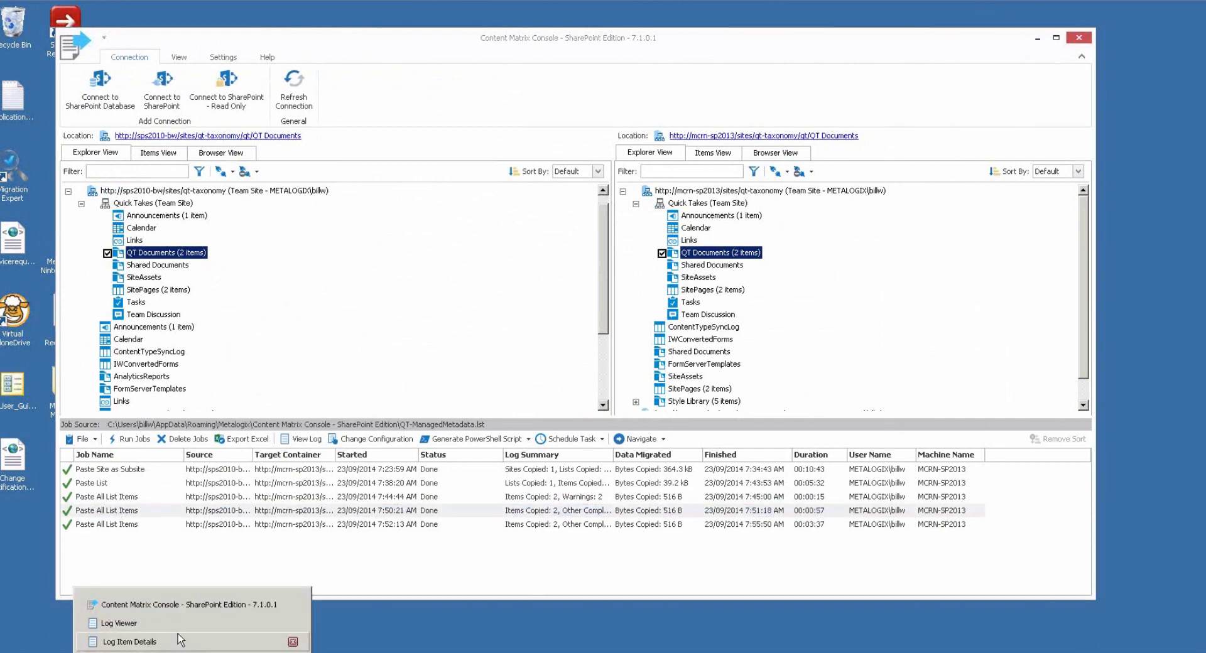
{"action": "left_click", "coordinate": [182, 644]}
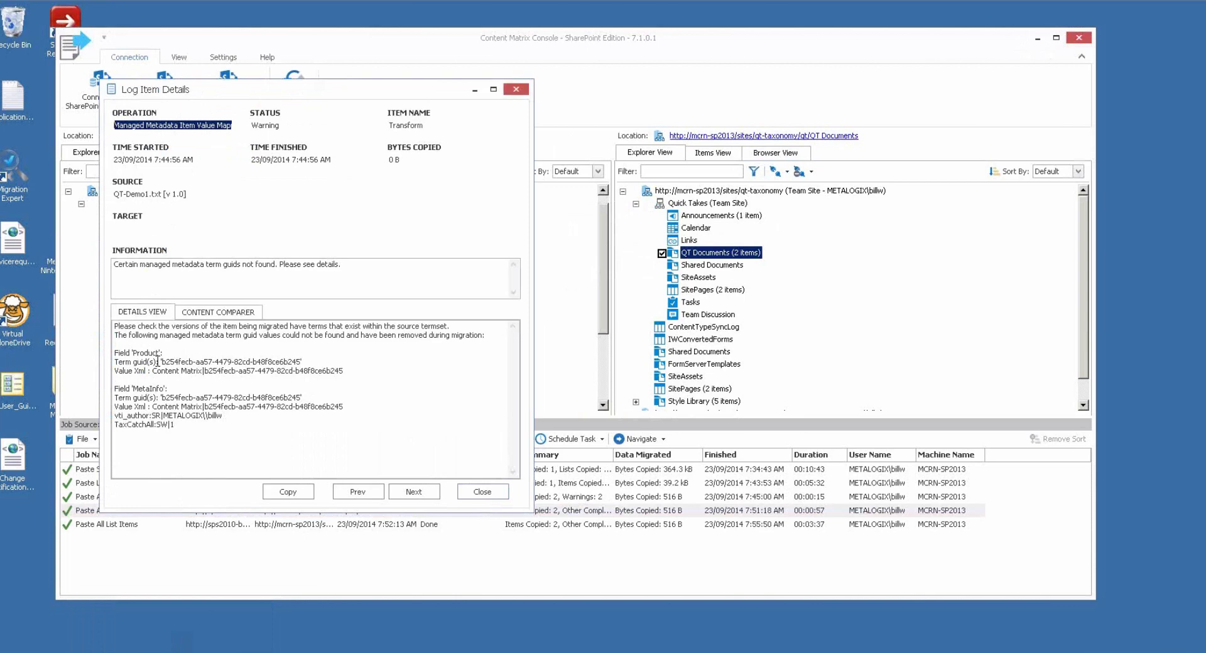
{"action": "left_click", "coordinate": [187, 388]}
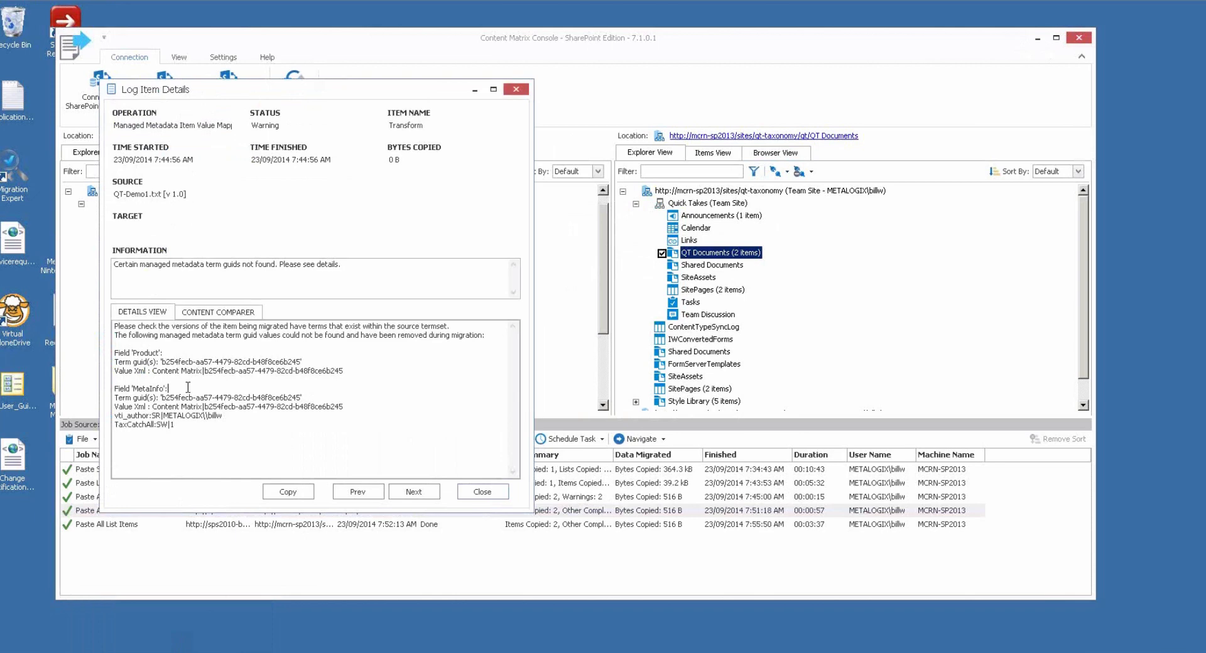
{"action": "left_click", "coordinate": [363, 266]}
{"action": "left_click", "coordinate": [170, 354]}
{"action": "left_click", "coordinate": [482, 492]}
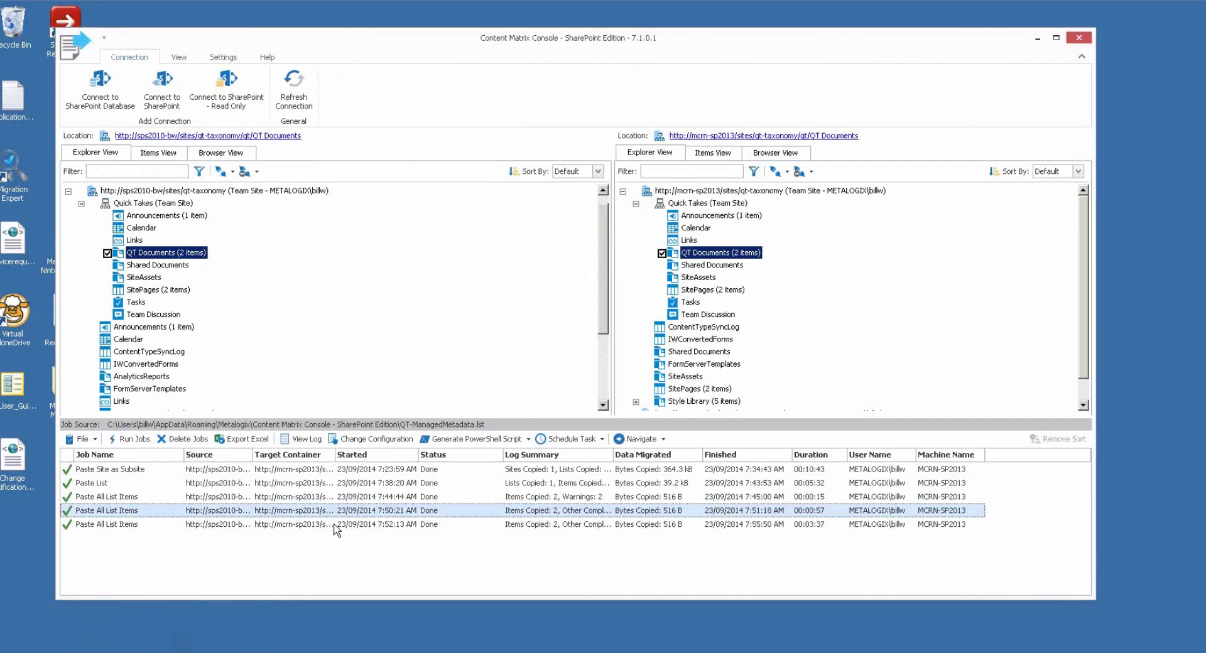
Step: Open the configuration of the Paste All List Items job started at 7:52:13 AM and review its managed metadata options
{"action": "left_click", "coordinate": [253, 524]}
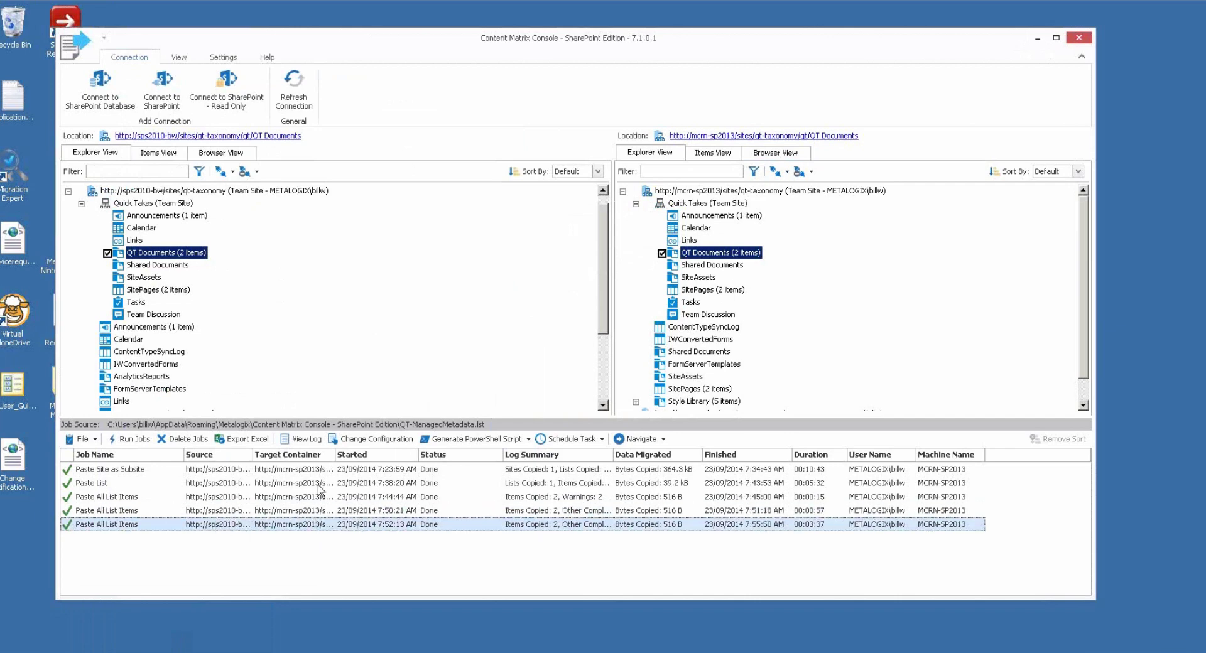
{"action": "left_click", "coordinate": [370, 439]}
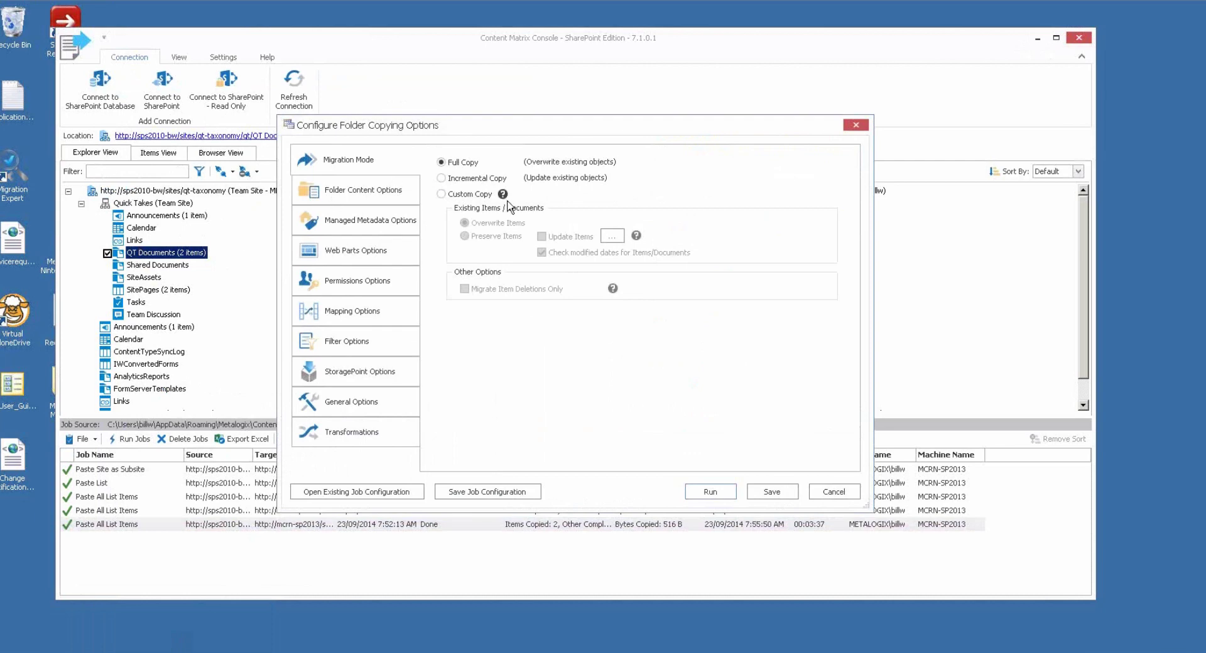
{"action": "left_click", "coordinate": [391, 194]}
{"action": "left_click", "coordinate": [370, 221]}
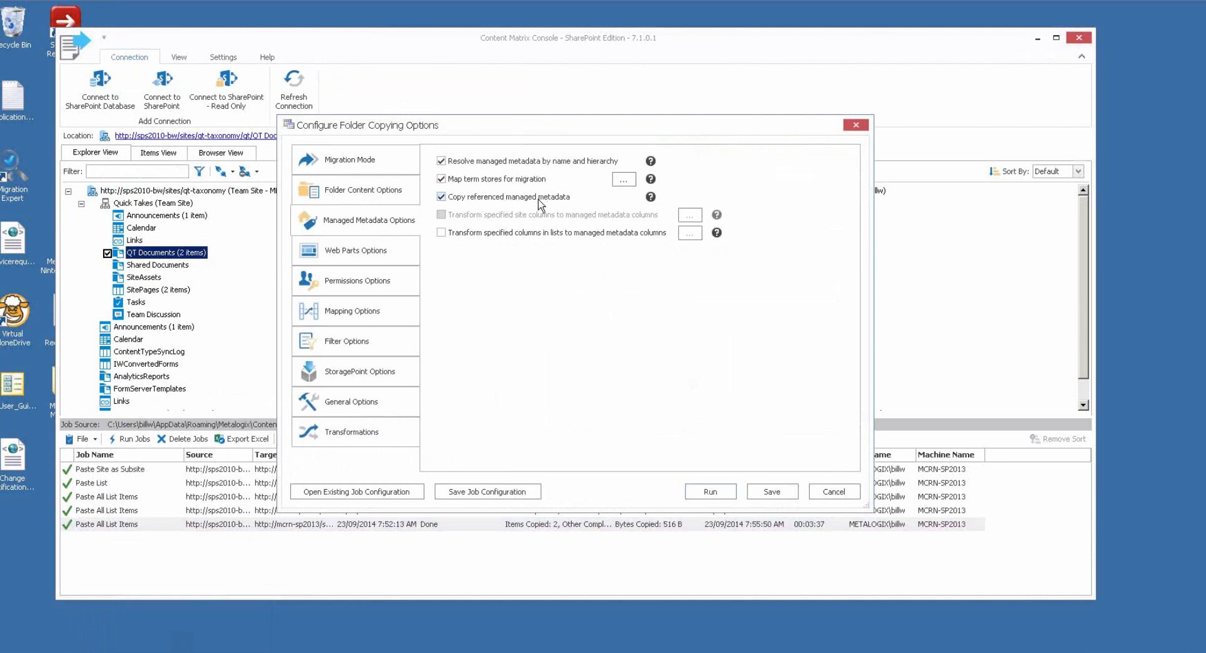
Step: Toggle the Copy referenced managed metadata option off and on, and close the job configuration without saving
{"action": "left_click", "coordinate": [442, 198]}
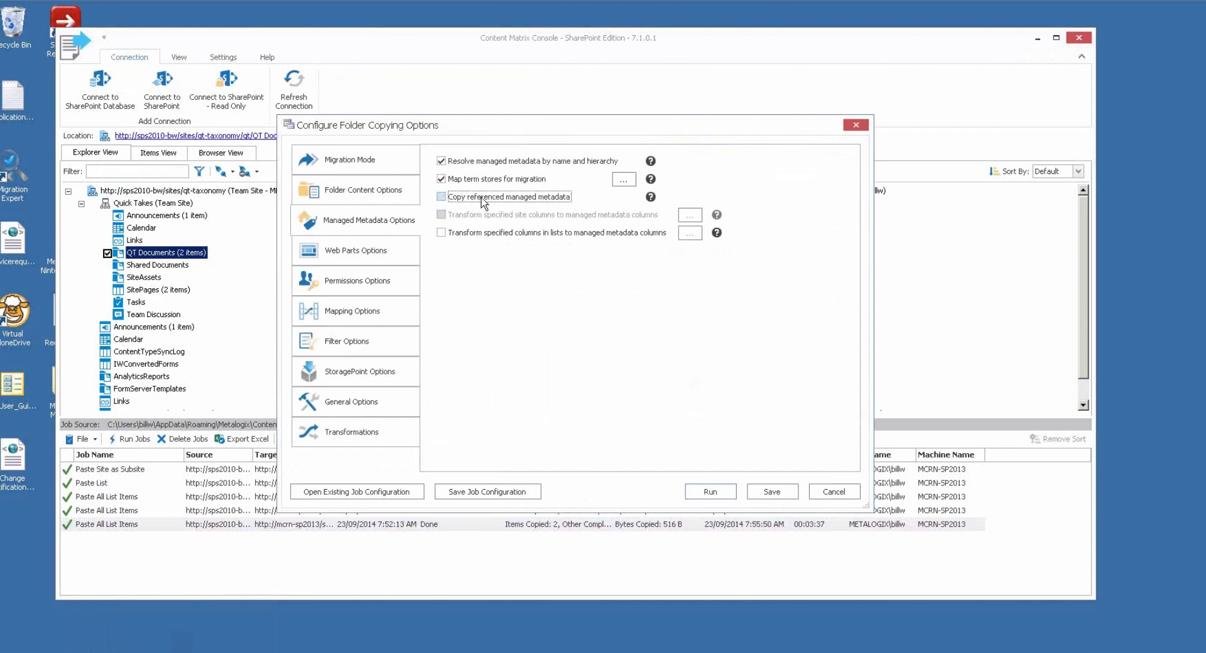
{"action": "left_click", "coordinate": [442, 198]}
{"action": "left_click", "coordinate": [439, 200]}
{"action": "left_click", "coordinate": [441, 198]}
{"action": "left_click", "coordinate": [442, 198]}
{"action": "left_click", "coordinate": [441, 197]}
{"action": "left_click", "coordinate": [837, 491]}
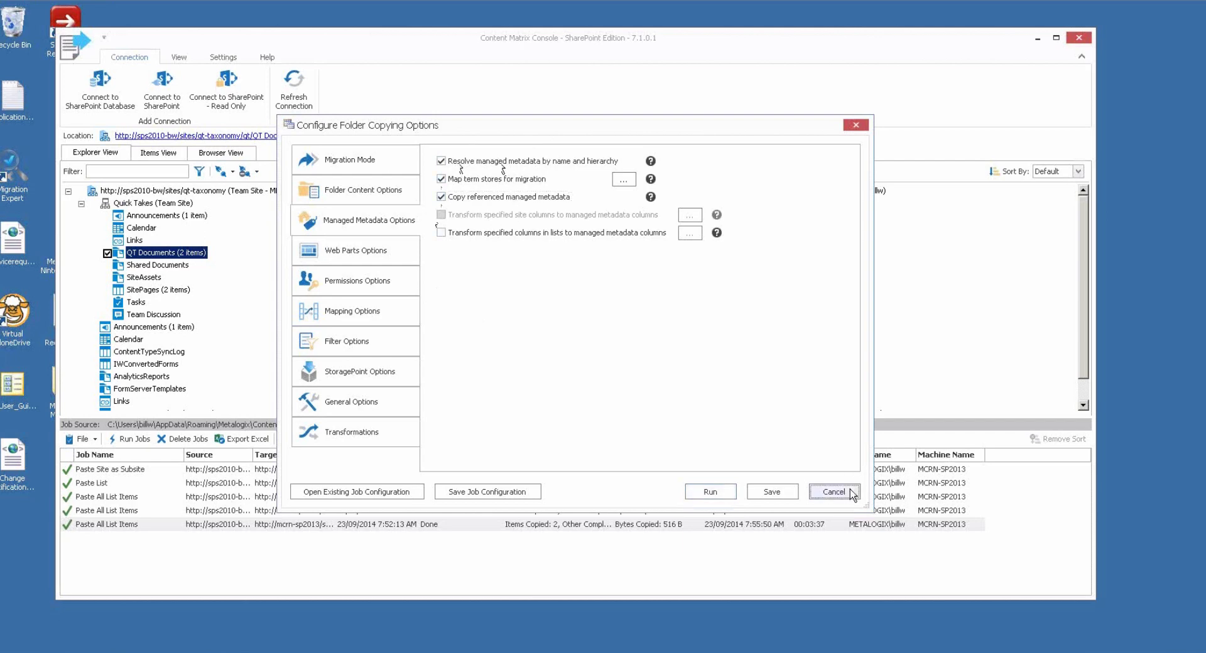
Step: Examine the details of the failed Taxonomy entry in the 7:50:21 AM job's log, widening the details window, and close the log
{"action": "double_click", "coordinate": [213, 510]}
{"action": "double_click", "coordinate": [516, 274]}
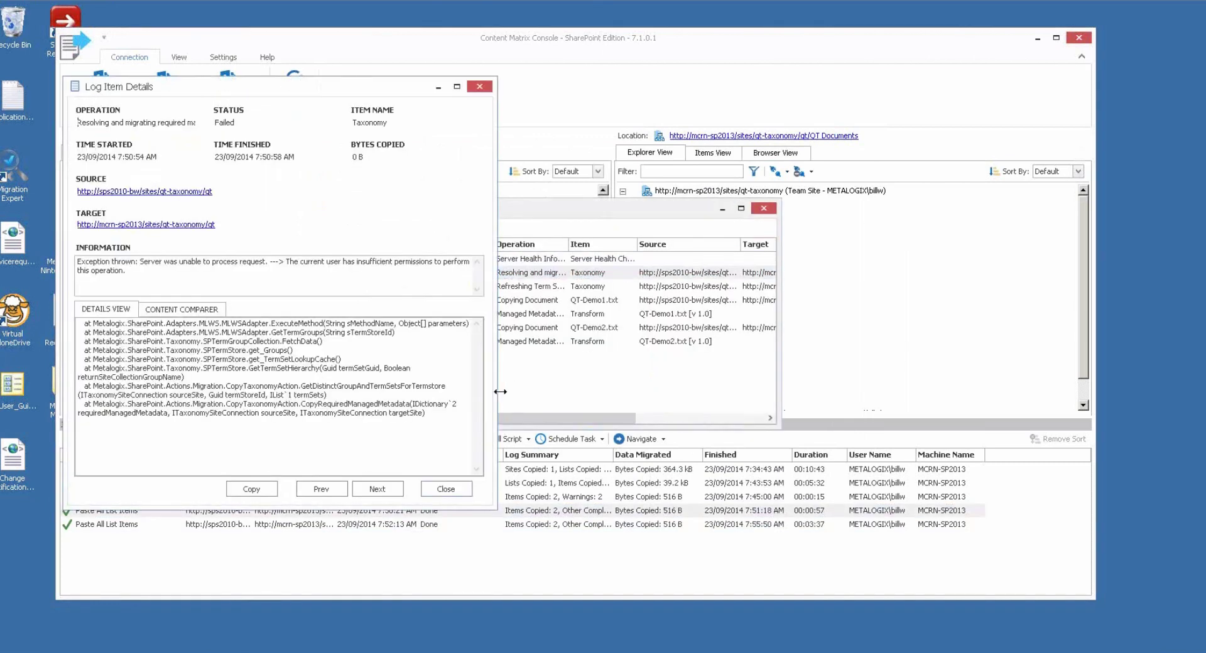
{"action": "left_click_drag", "start_coordinate": [496, 392], "coordinate": [590, 393]}
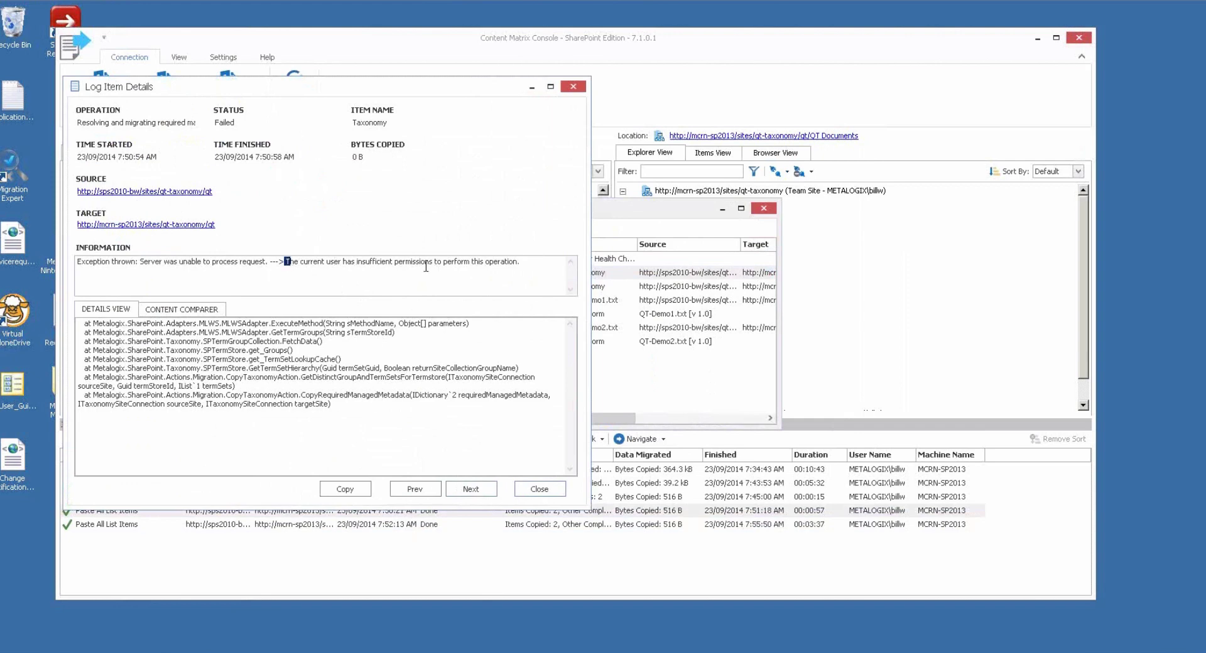
{"action": "left_click", "coordinate": [542, 265]}
{"action": "left_click", "coordinate": [534, 489]}
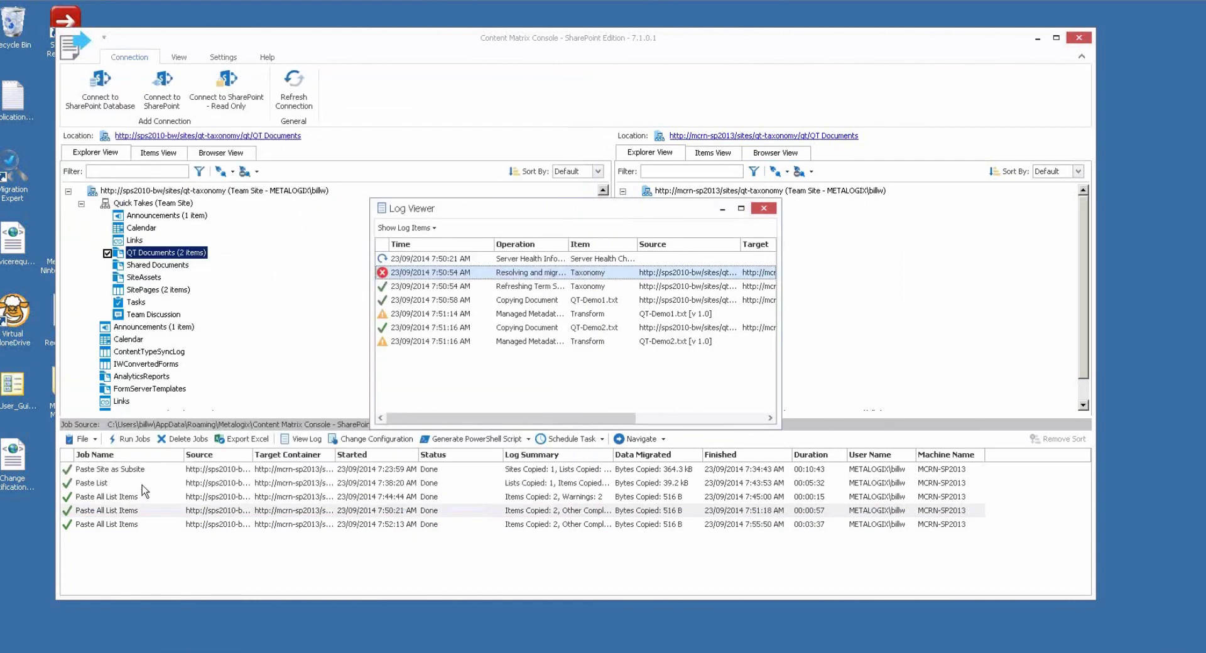
{"action": "left_click", "coordinate": [763, 208]}
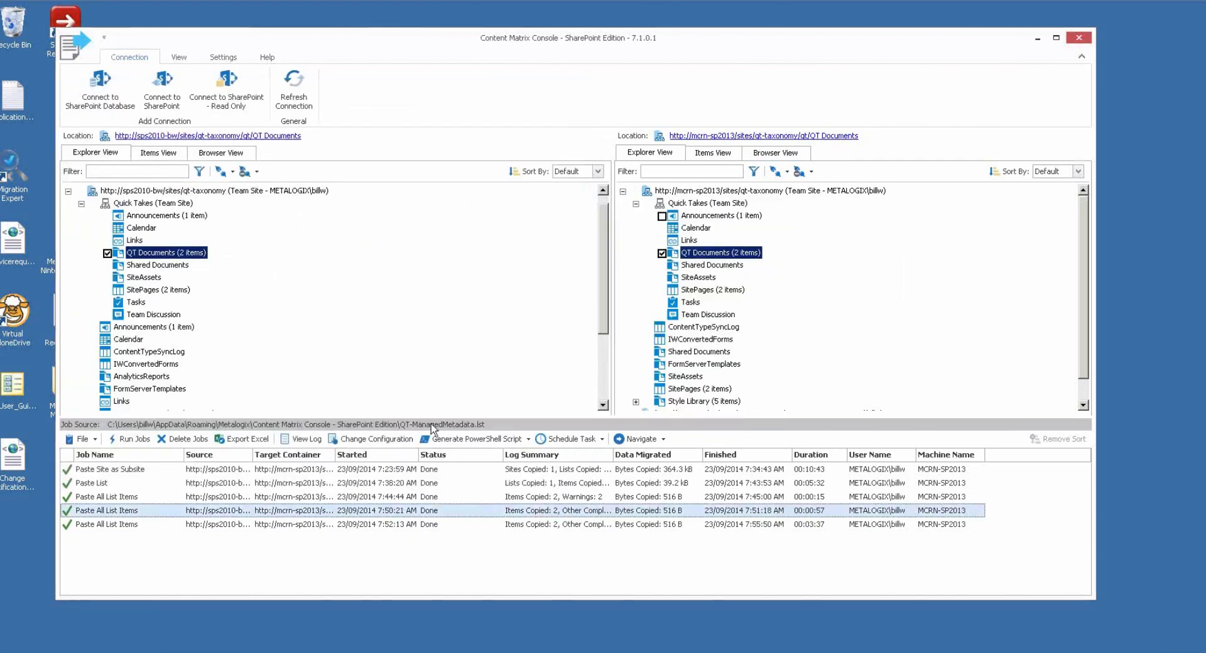
Step: Select the sptestuser01 source connection, and add sptestuser01 to the Term Store Administrators of Managed Metadata Service in the Term Store Management Tool
{"action": "left_click", "coordinate": [71, 192]}
{"action": "left_click", "coordinate": [308, 216]}
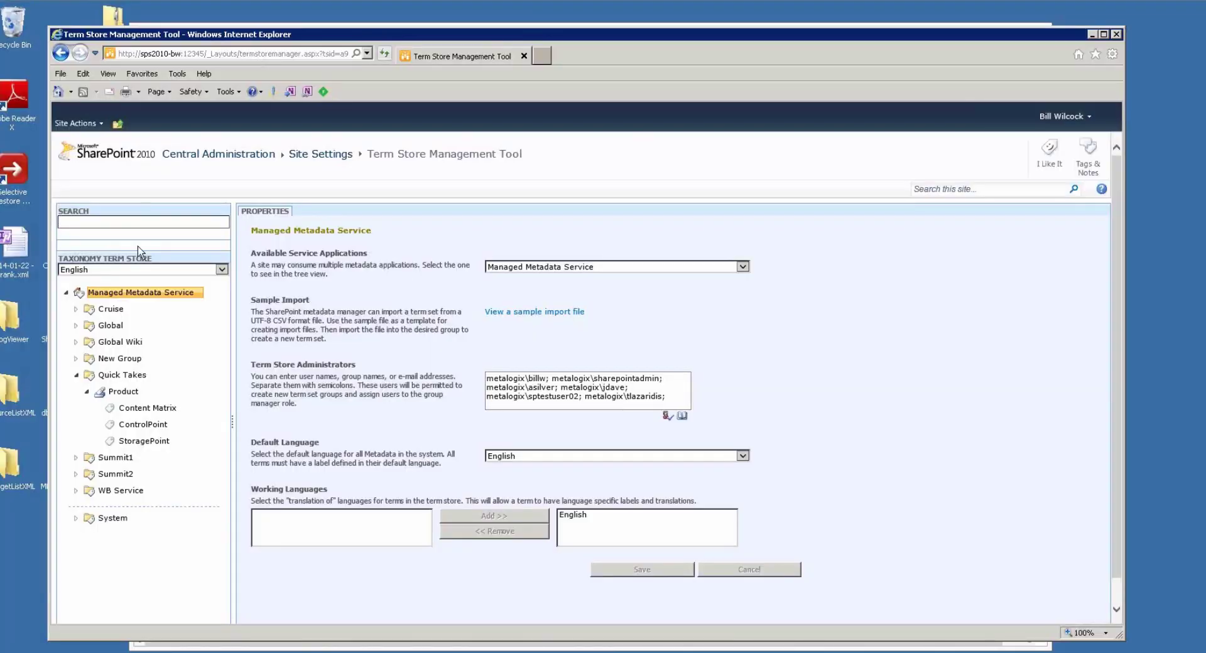
{"action": "left_click", "coordinate": [597, 378]}
{"action": "left_click", "coordinate": [679, 381]}
{"action": "left_click", "coordinate": [680, 400]}
{"action": "type", "text": "sptestuser0"}
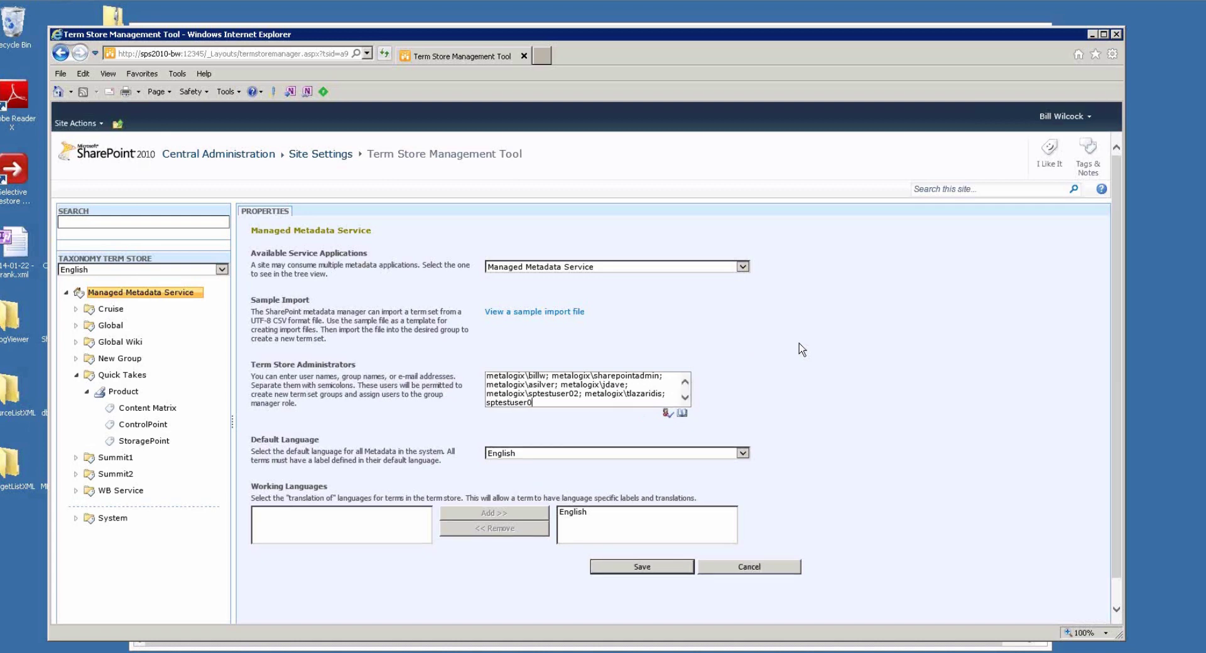
{"action": "type", "text": "1"}
{"action": "key", "text": "ctrl+k"}
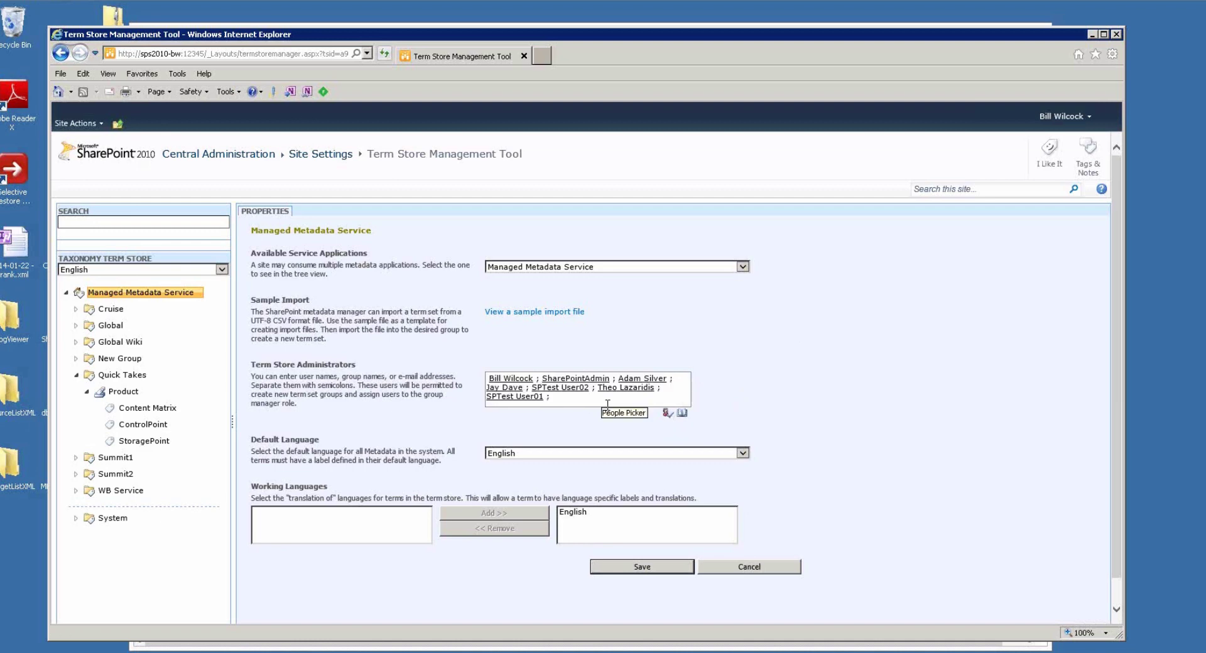
{"action": "left_click", "coordinate": [659, 569]}
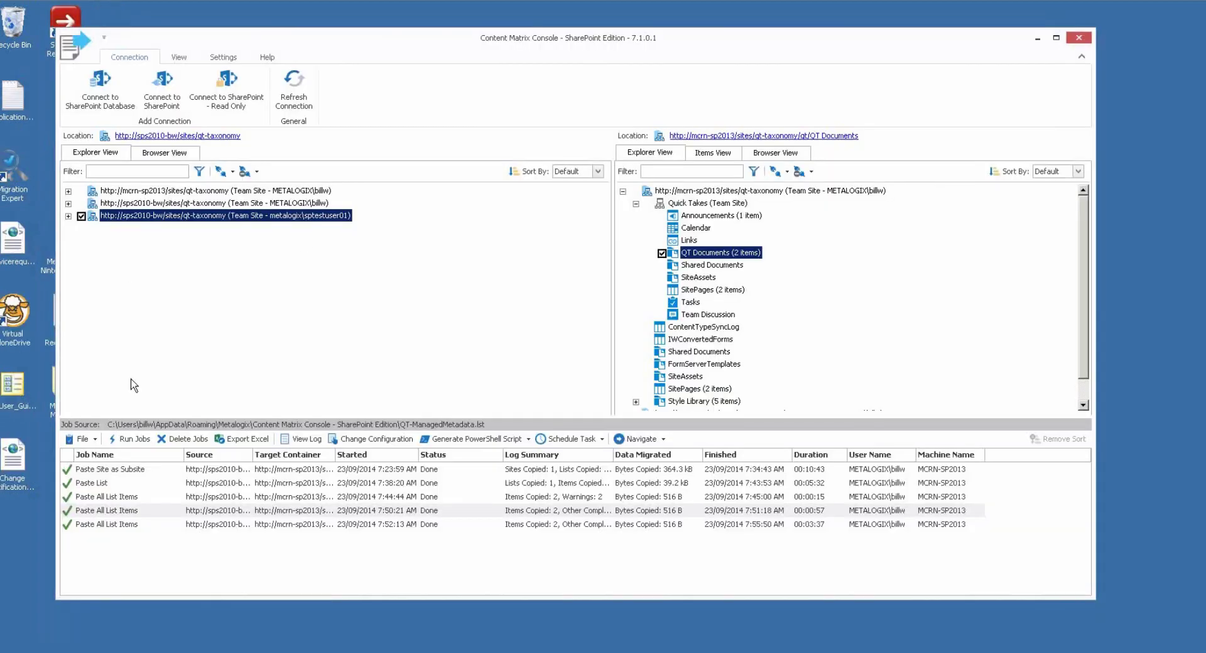
Step: Check the 7:50:21 AM Paste All List Items job's log and managed metadata options, and rerun the job with its existing configuration
{"action": "double_click", "coordinate": [126, 511]}
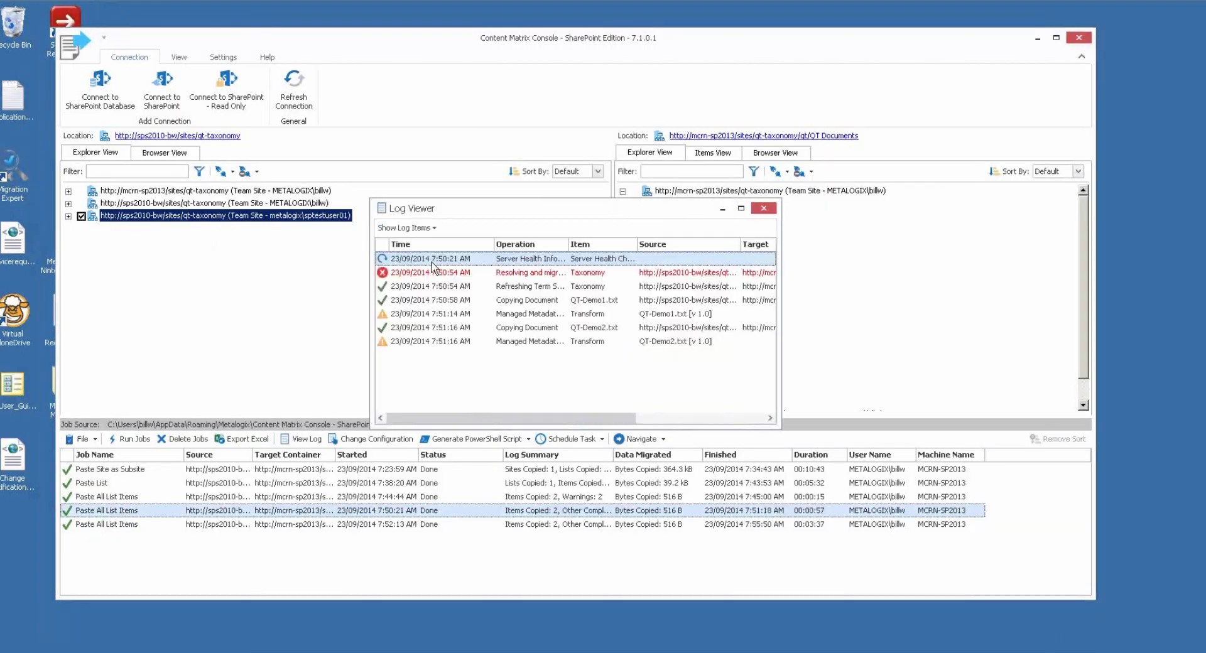
{"action": "left_click", "coordinate": [763, 208]}
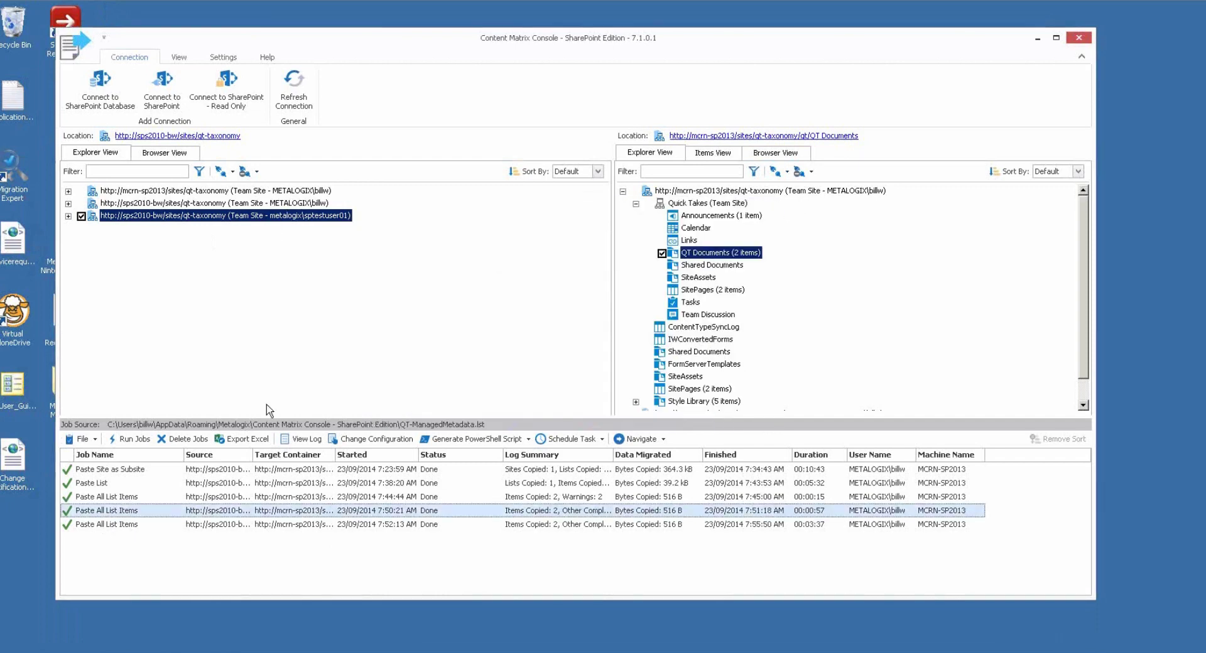
{"action": "left_click", "coordinate": [371, 441]}
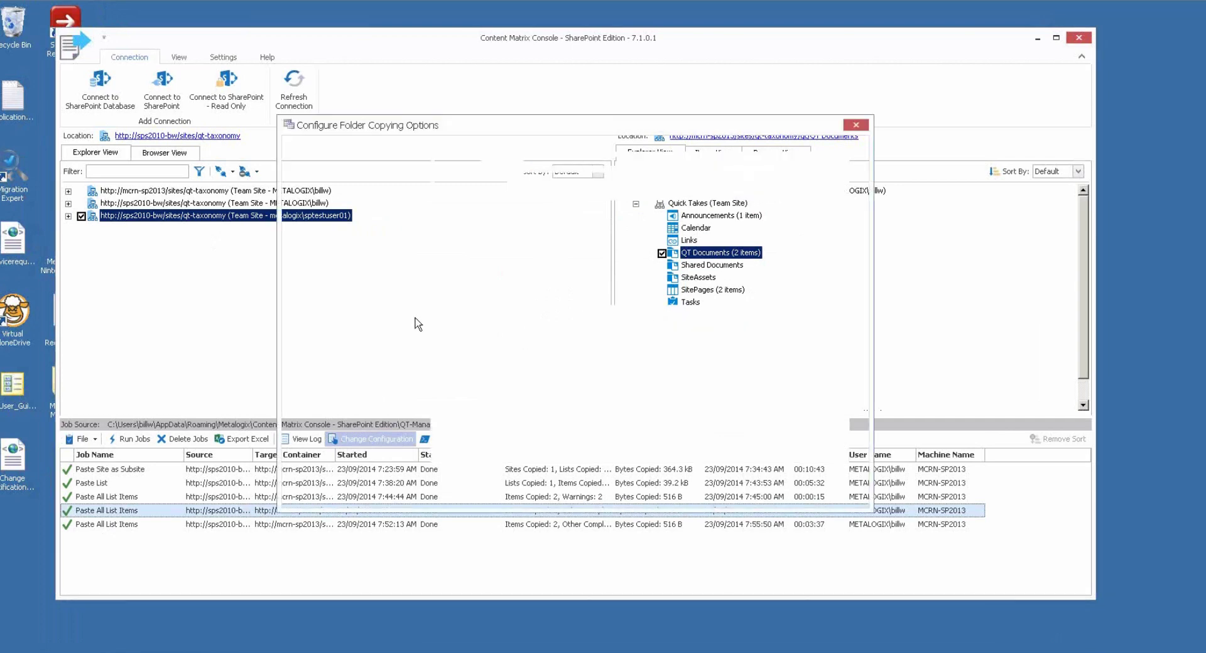
{"action": "left_click", "coordinate": [354, 190]}
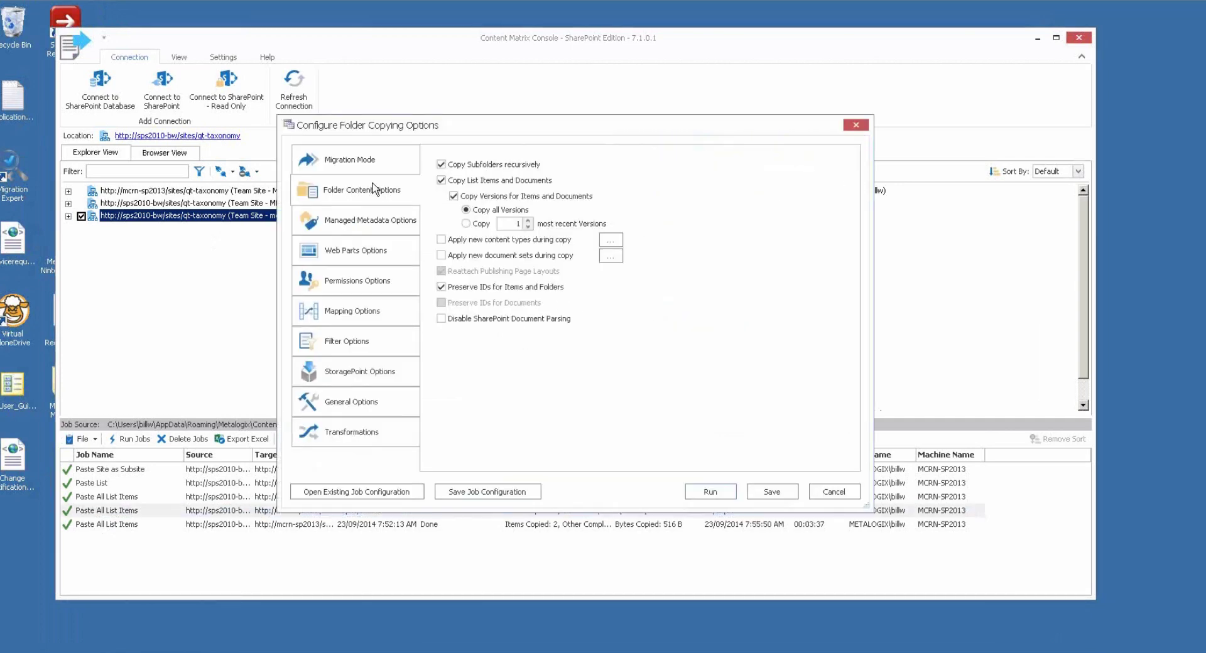
{"action": "left_click", "coordinate": [371, 223]}
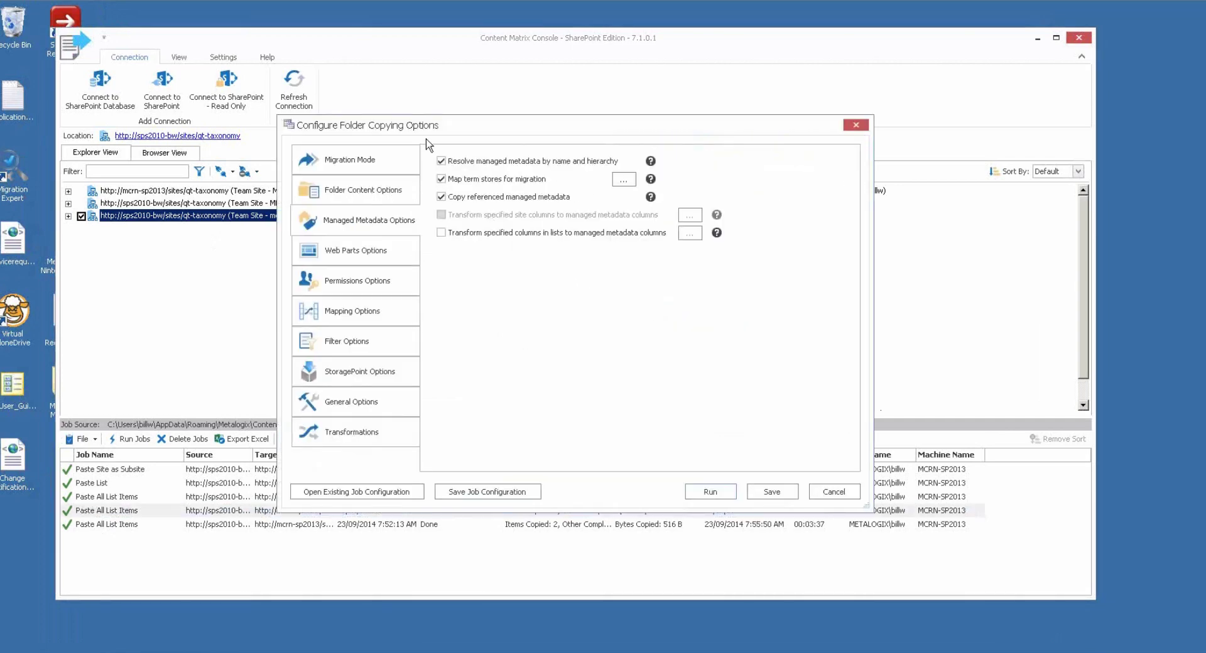
{"action": "left_click_drag", "start_coordinate": [473, 130], "coordinate": [461, 160]}
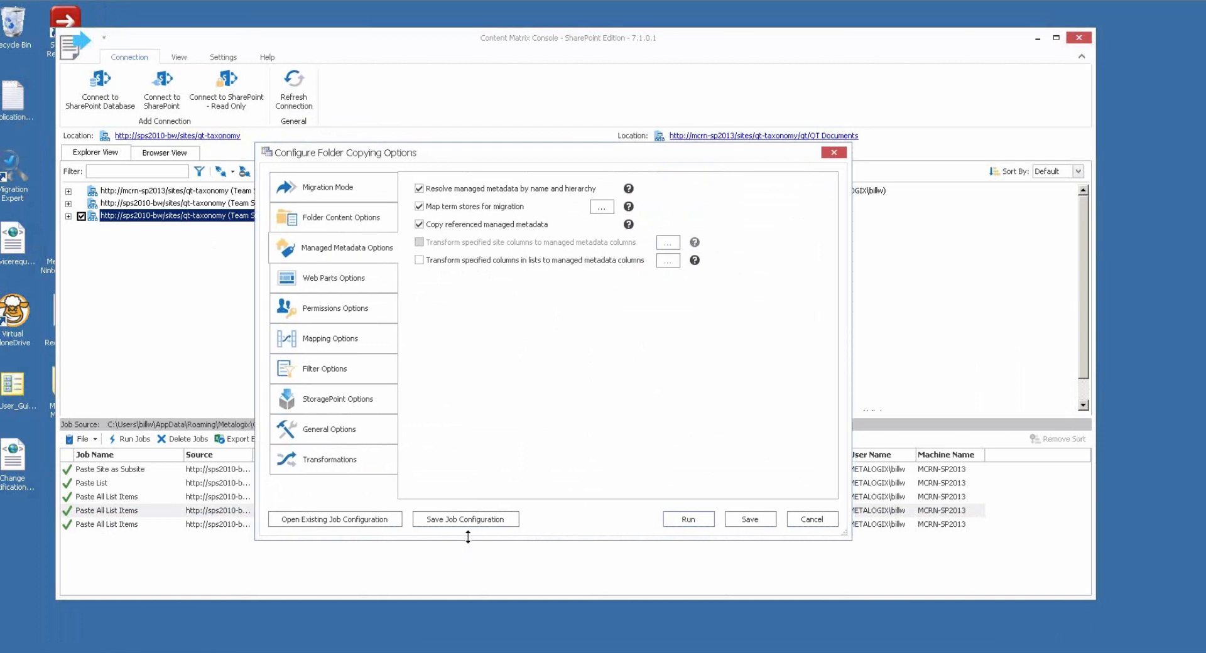
{"action": "left_click", "coordinate": [701, 523]}
{"action": "left_click", "coordinate": [544, 337]}
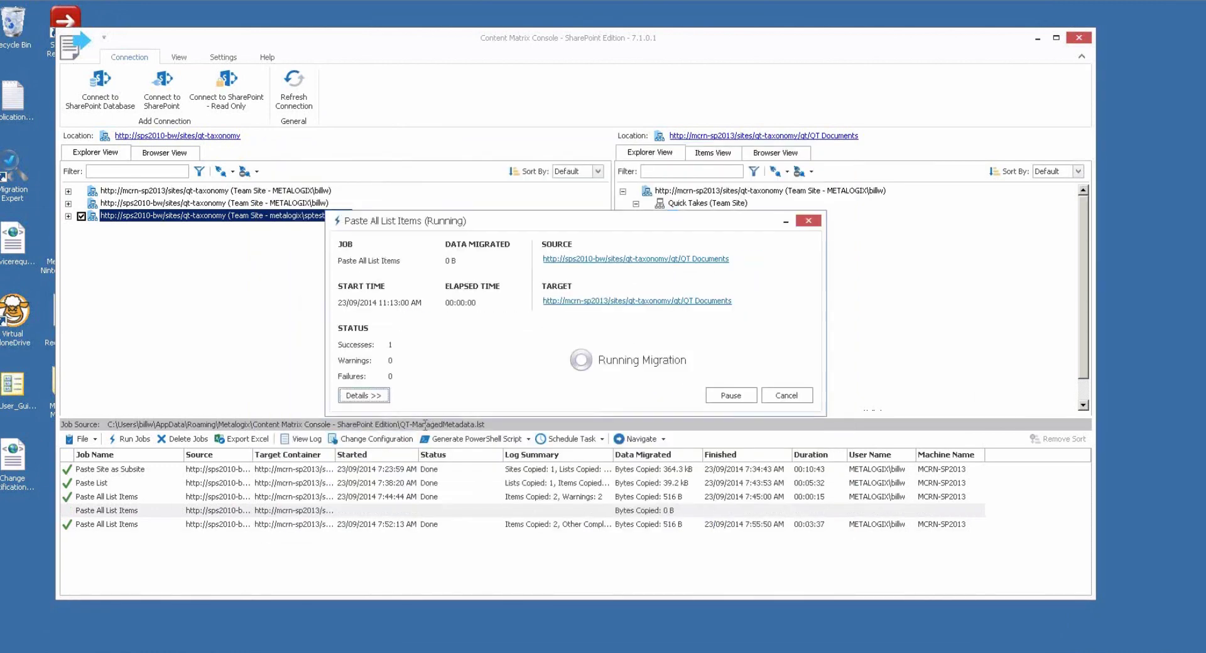
Step: Expand the running job's details, examine its event log and currently running operations, and minimize the progress window
{"action": "left_click", "coordinate": [363, 395]}
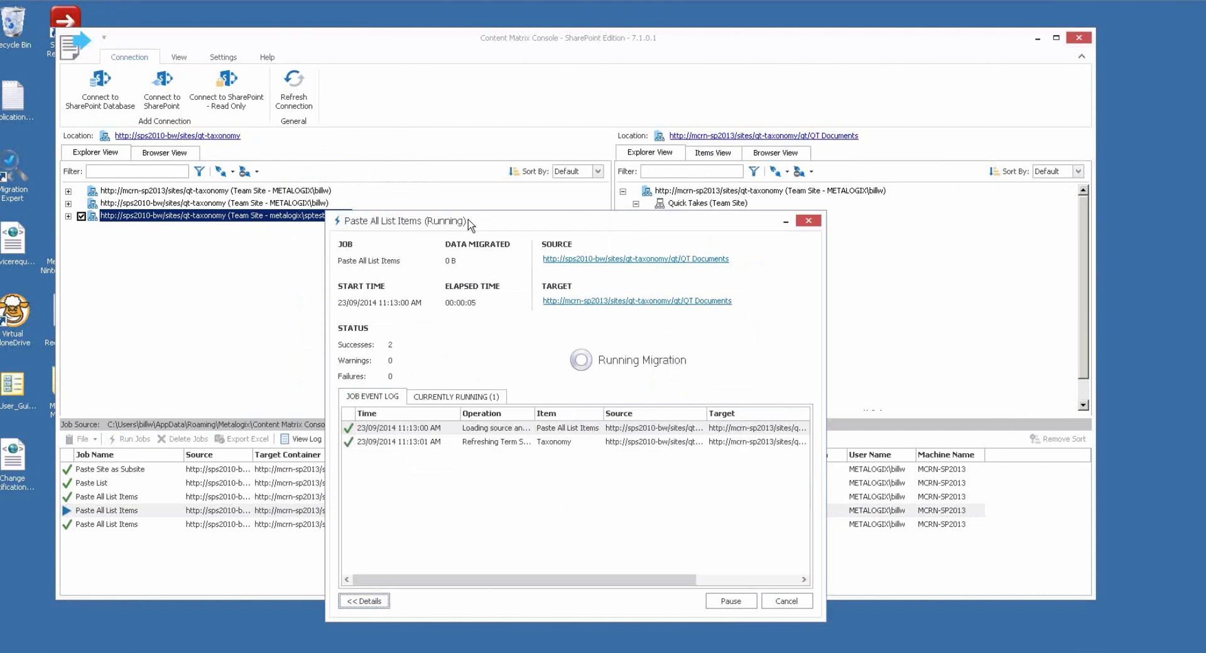
{"action": "left_click", "coordinate": [459, 399]}
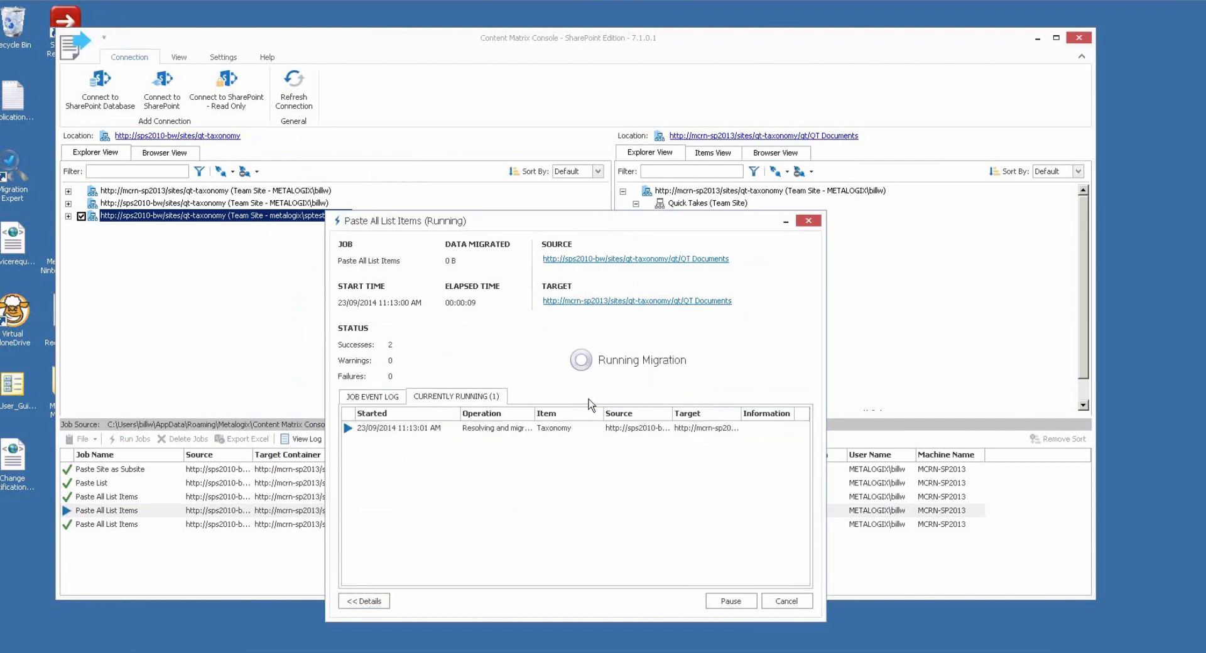
{"action": "left_click", "coordinate": [380, 401]}
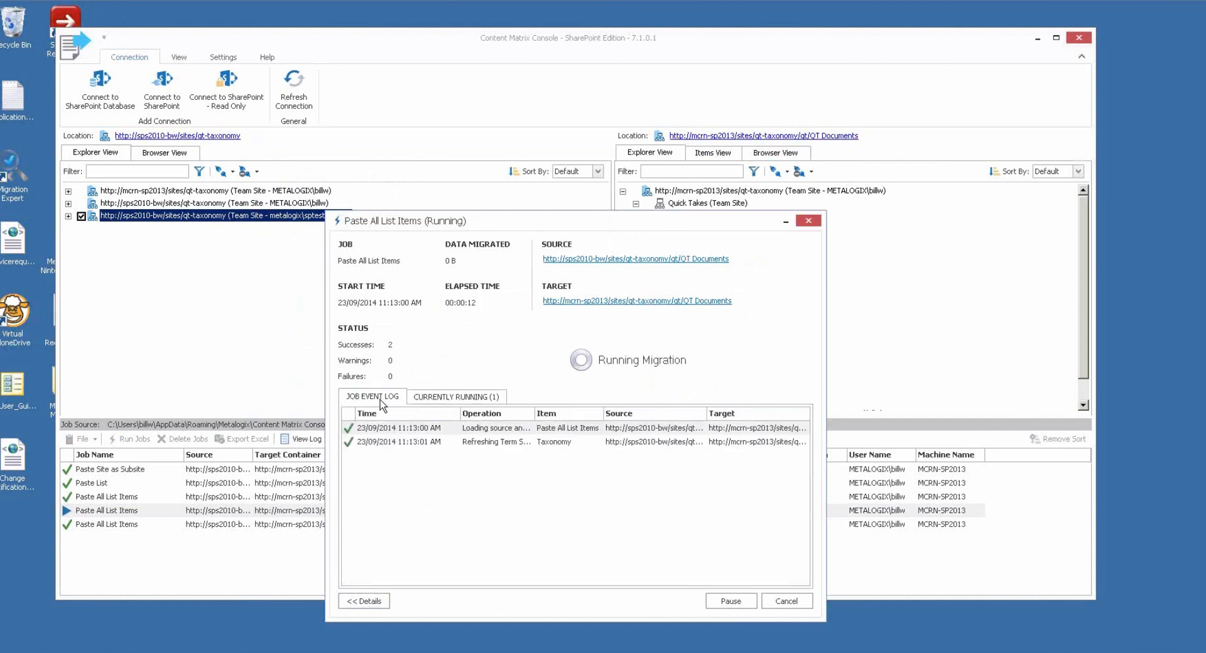
{"action": "left_click", "coordinate": [472, 400]}
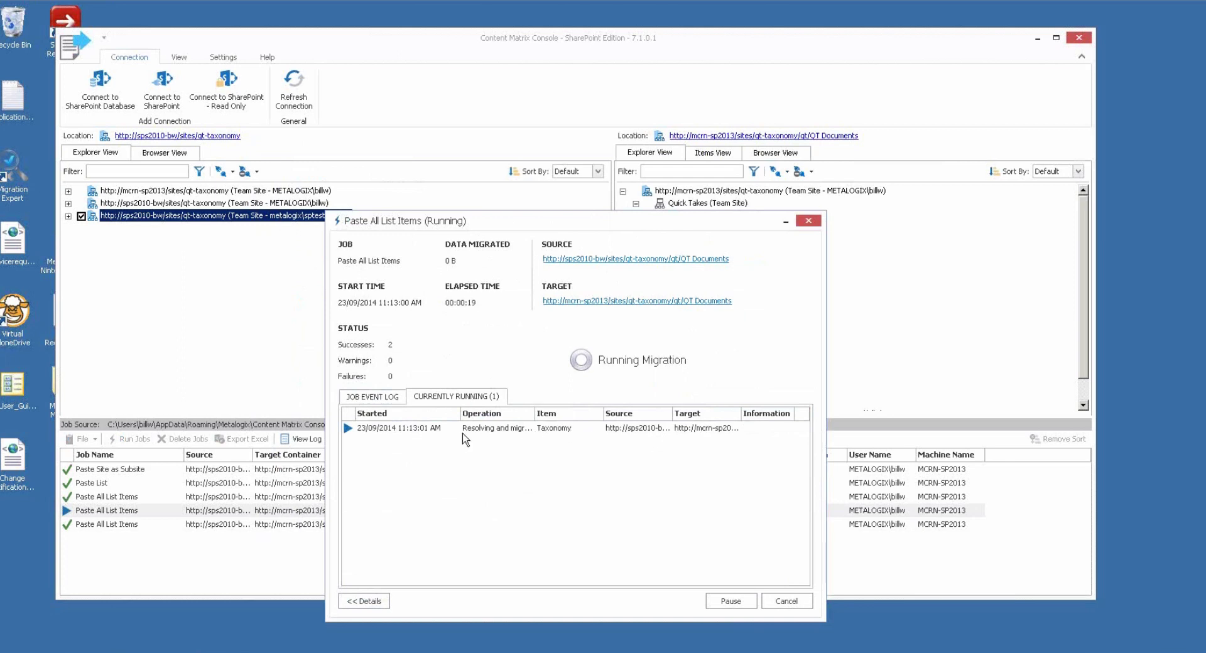
{"action": "left_click", "coordinate": [375, 397]}
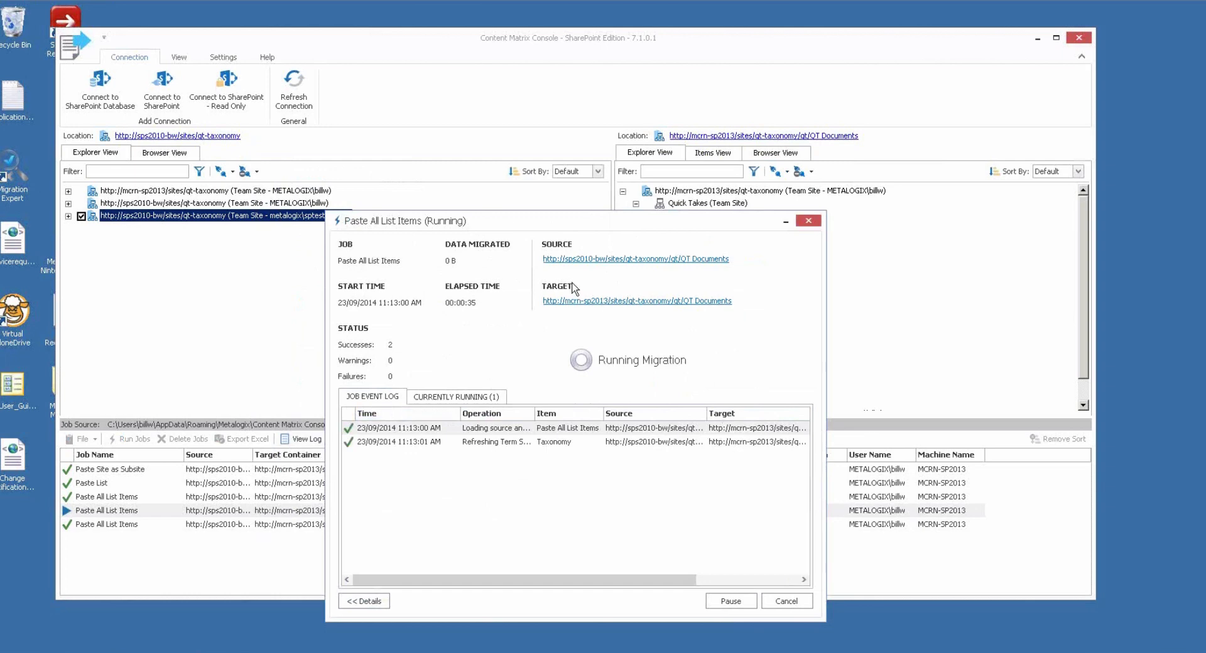
{"action": "left_click", "coordinate": [785, 221]}
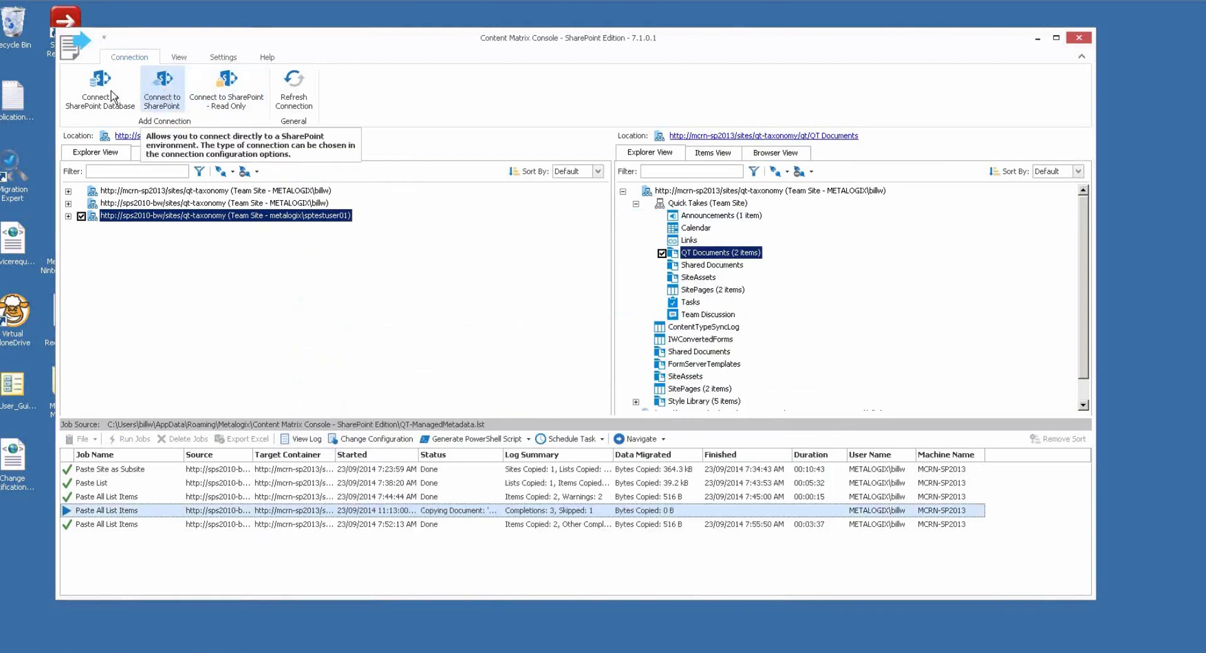
{"action": "left_click", "coordinate": [162, 91]}
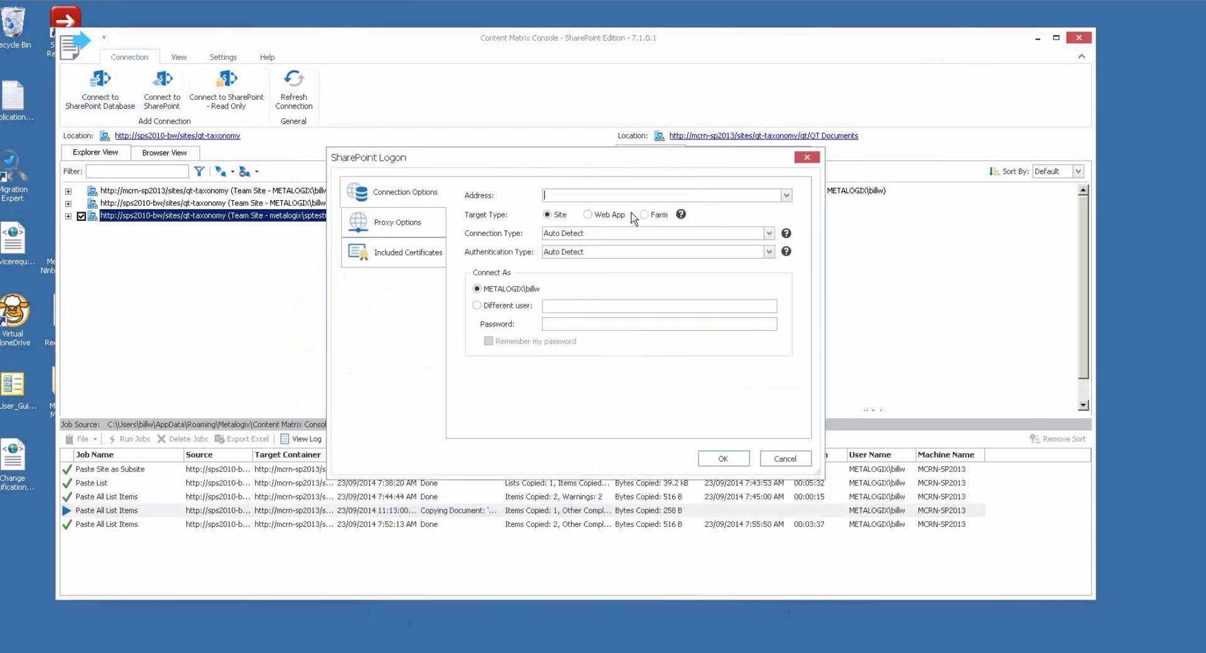
{"action": "left_click", "coordinate": [608, 214]}
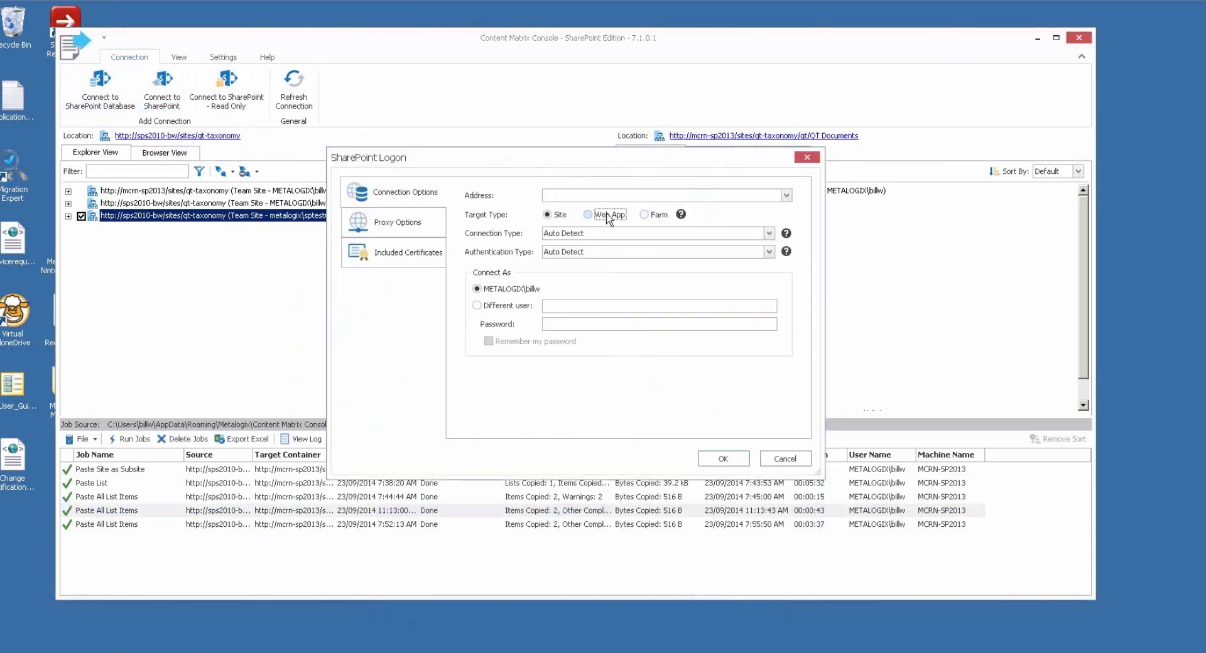
{"action": "left_click", "coordinate": [786, 196]}
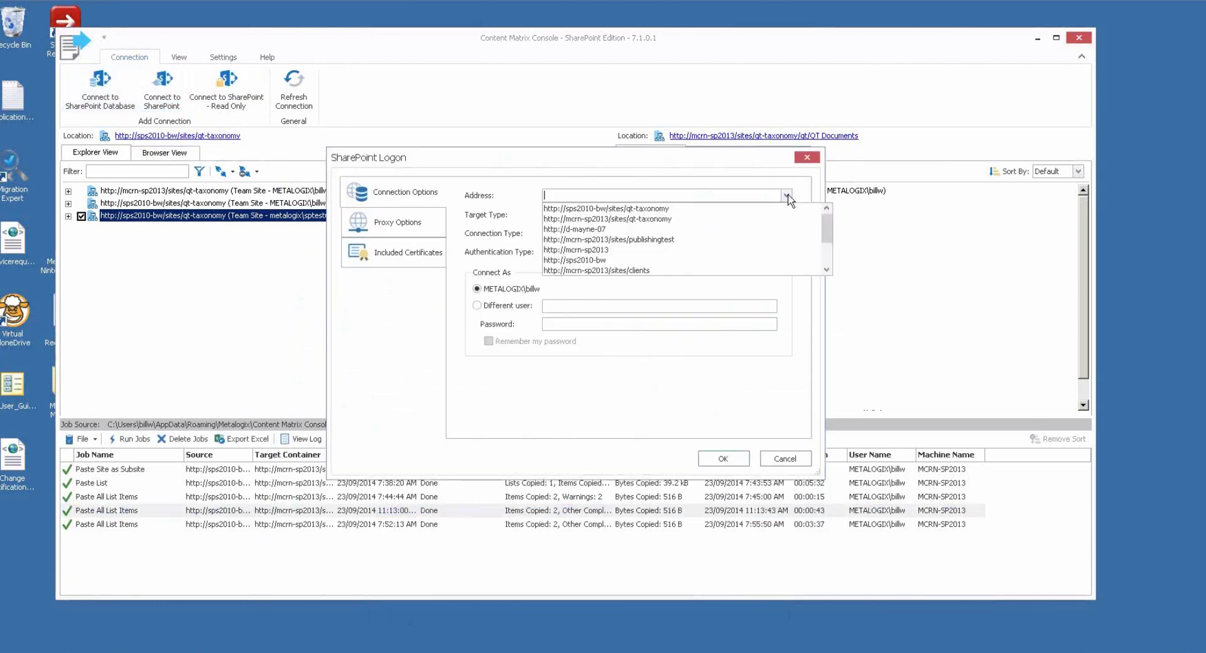
{"action": "left_click", "coordinate": [614, 260]}
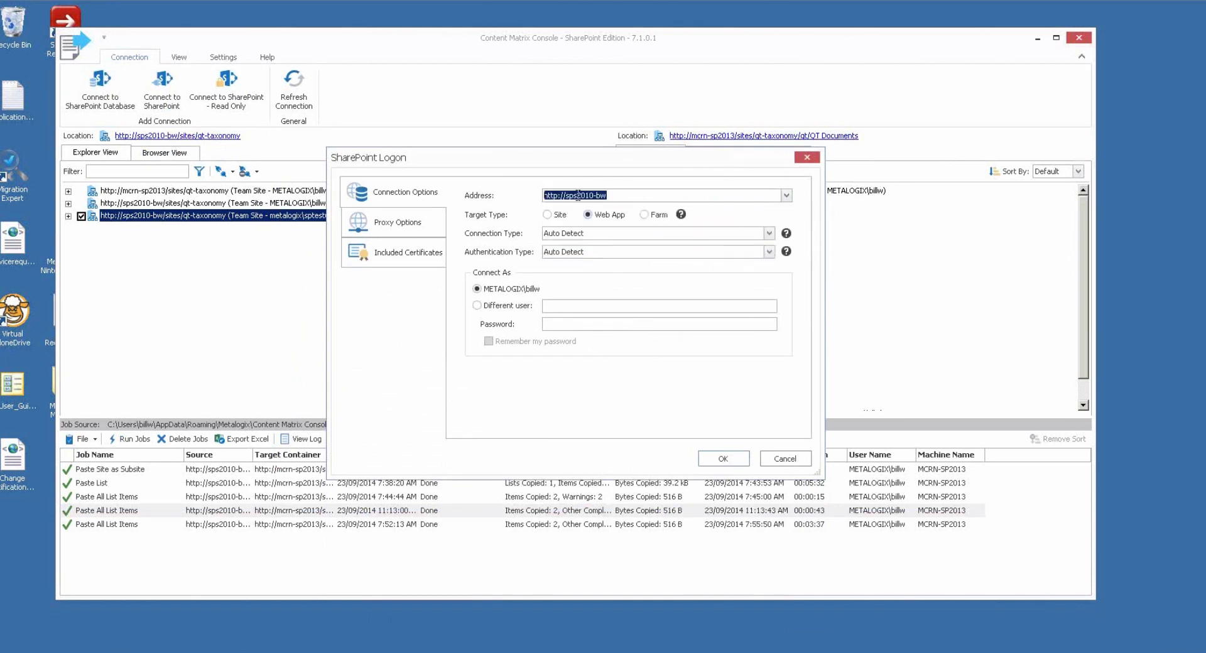
{"action": "left_click", "coordinate": [724, 459]}
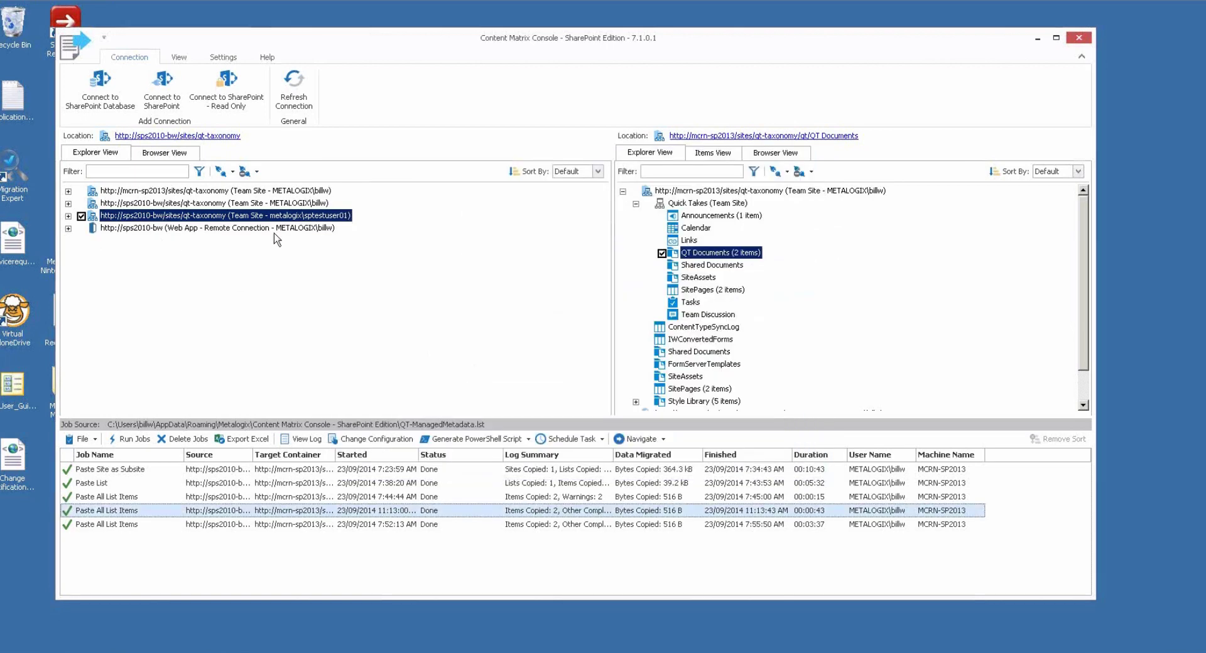
{"action": "left_click", "coordinate": [158, 88]}
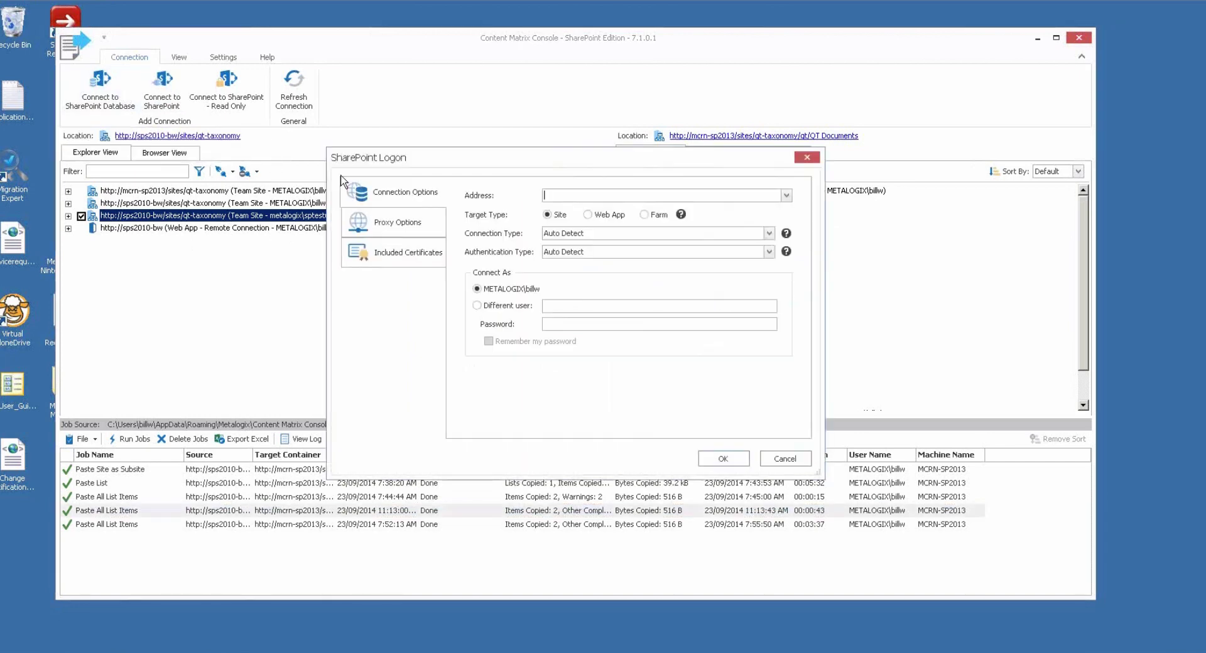
{"action": "left_click", "coordinate": [786, 196]}
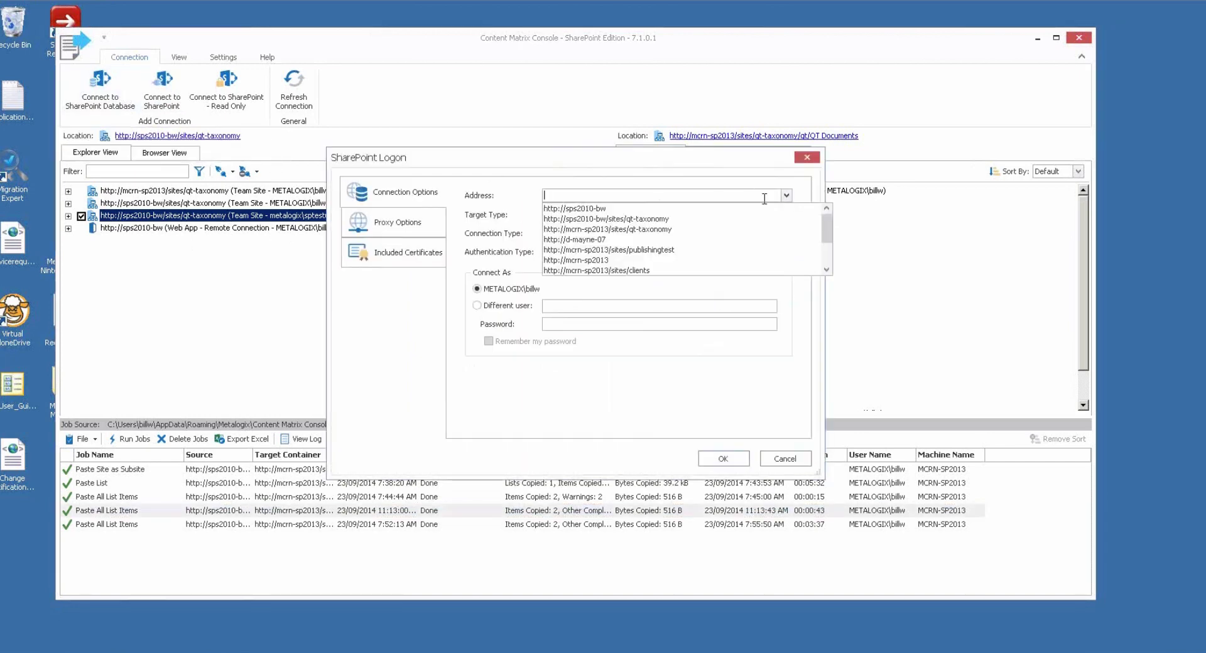
{"action": "left_click", "coordinate": [686, 260]}
{"action": "left_click", "coordinate": [601, 216]}
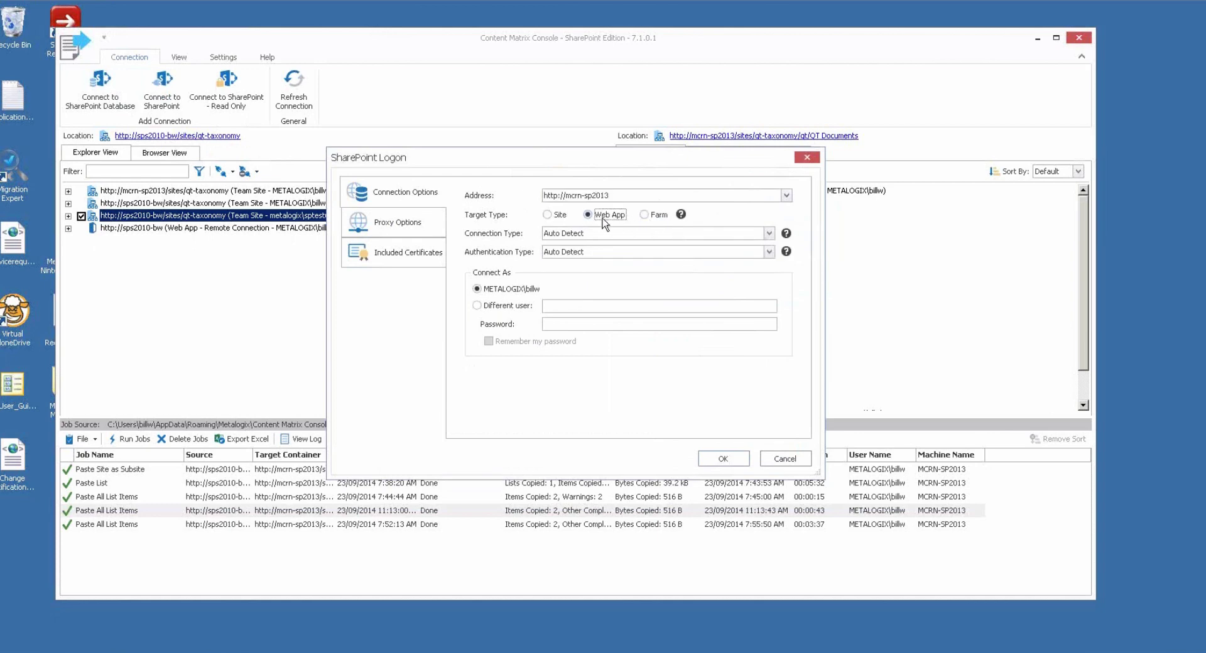
{"action": "left_click", "coordinate": [720, 463]}
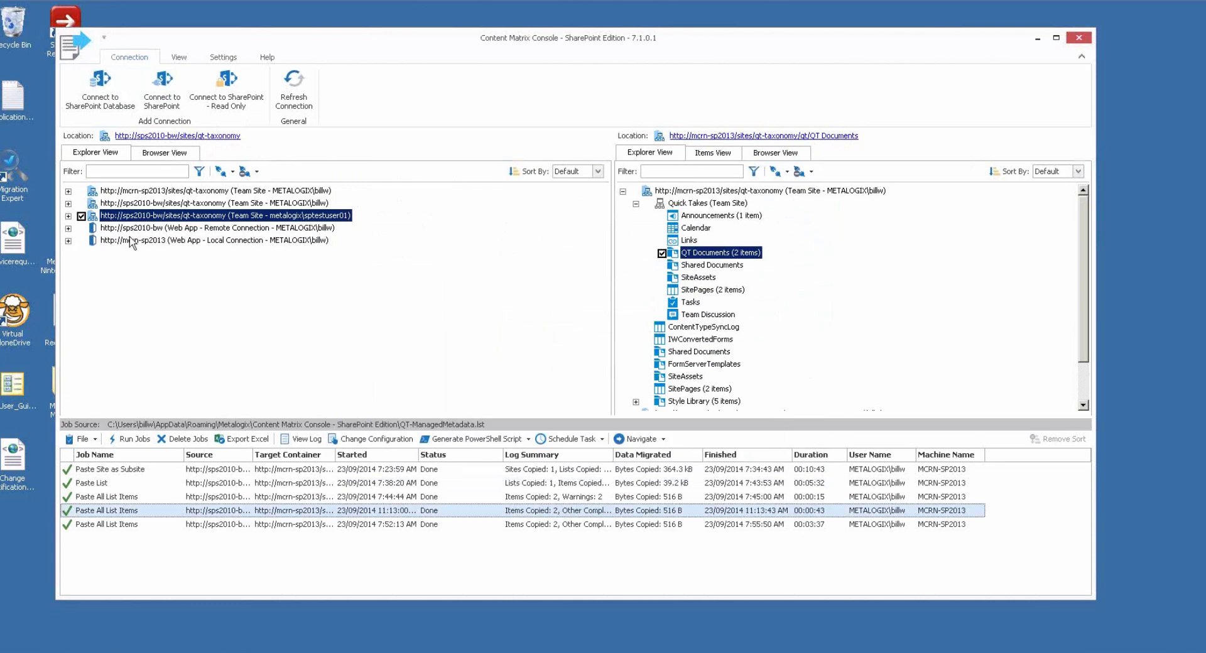
Step: Copy the farm managed metadata of the sps2010-bw web app and start pasting its term stores onto the mcrn-sp2013 web app
{"action": "right_click", "coordinate": [158, 229]}
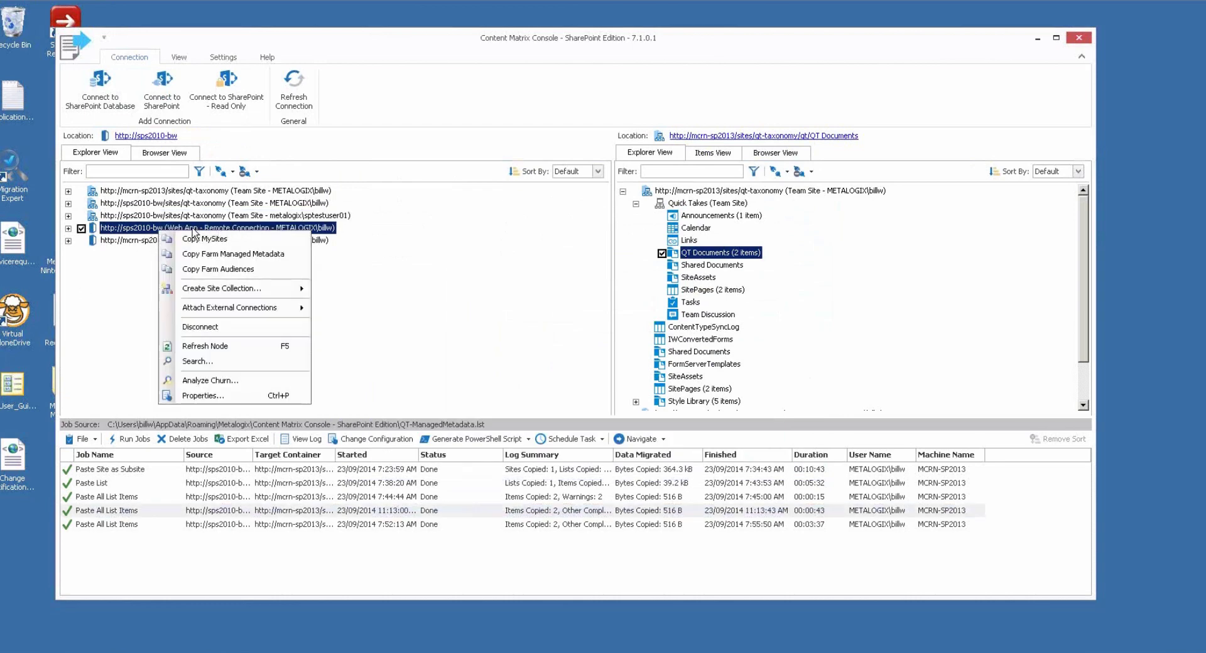
{"action": "left_click", "coordinate": [274, 253]}
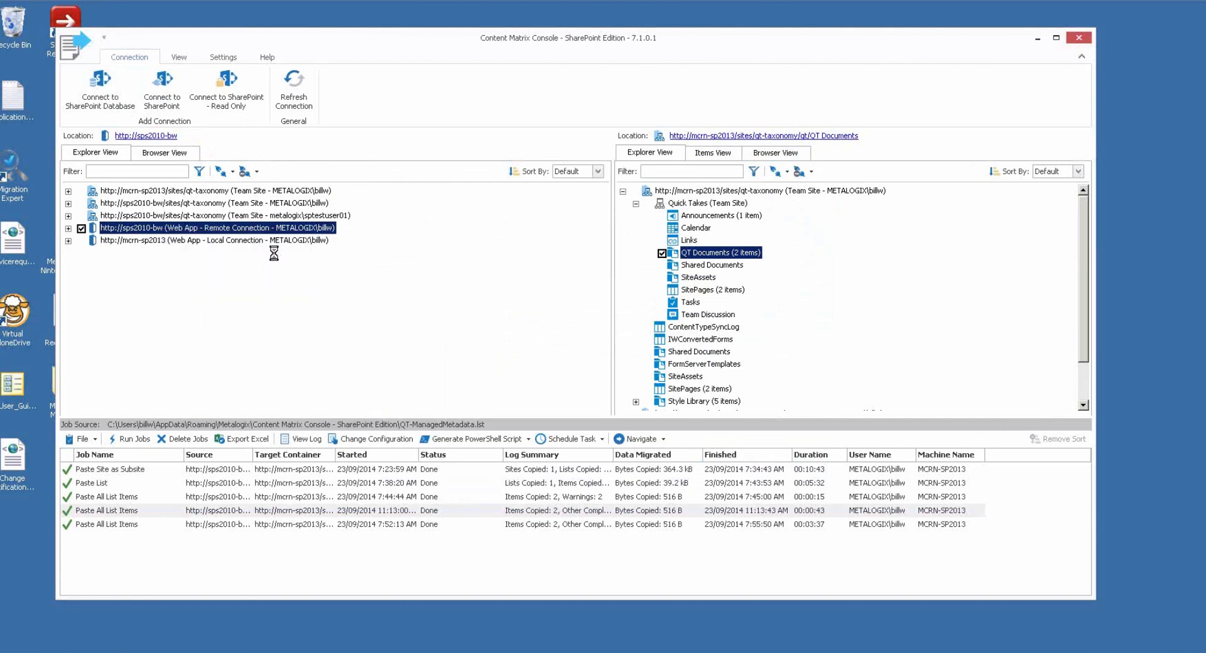
{"action": "left_click", "coordinate": [162, 242]}
{"action": "right_click", "coordinate": [164, 243]}
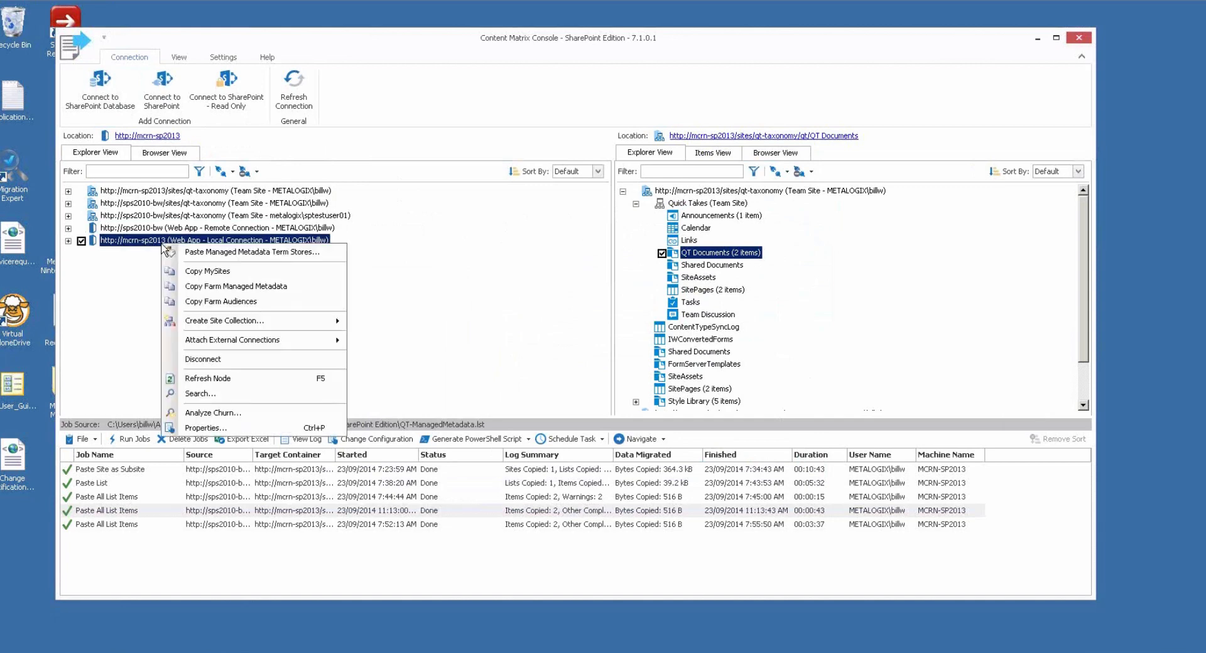
{"action": "left_click", "coordinate": [260, 253]}
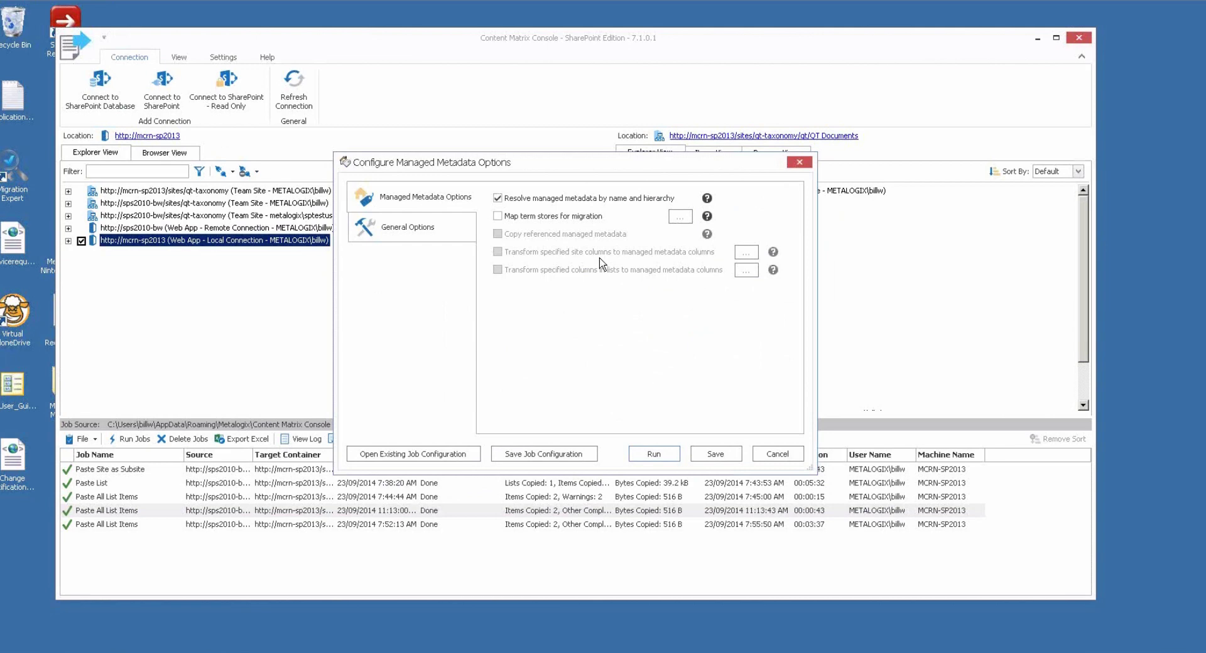
Step: Enable term store mapping, map Managed Metadata Service to Managed Metadata Service 2013, and cancel the paste configuration
{"action": "left_click_drag", "start_coordinate": [587, 165], "coordinate": [610, 163]}
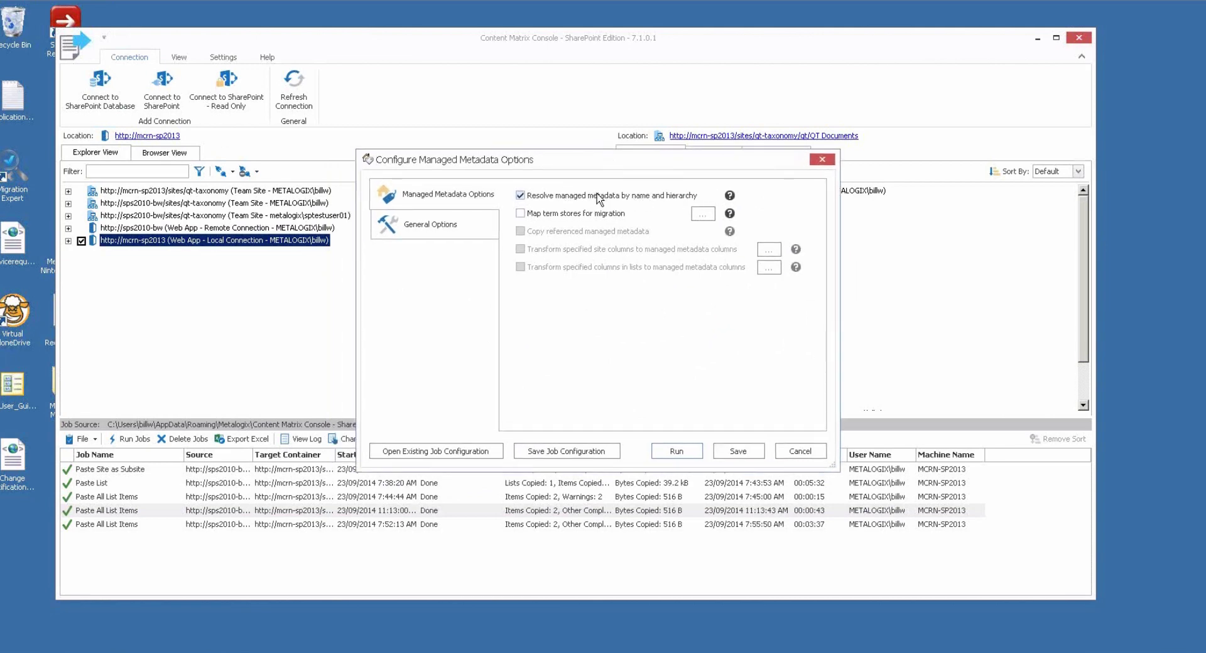
{"action": "left_click_drag", "start_coordinate": [635, 167], "coordinate": [651, 165]}
{"action": "left_click", "coordinate": [498, 227]}
{"action": "left_click", "coordinate": [493, 194]}
{"action": "left_click", "coordinate": [538, 213]}
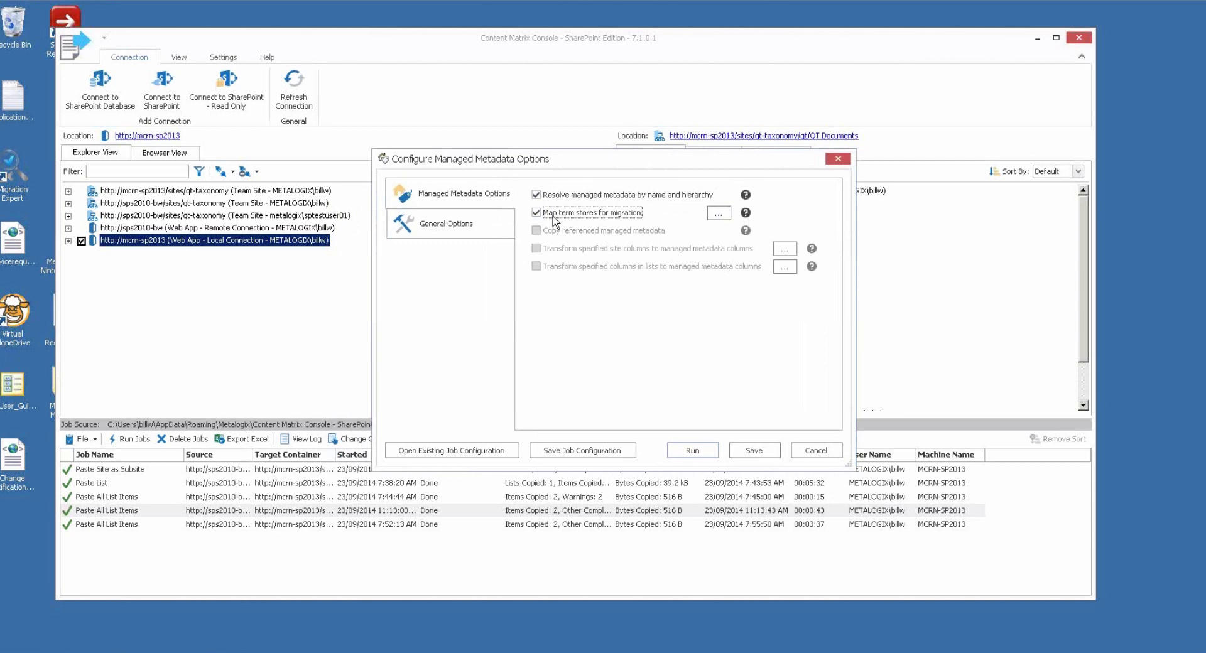
{"action": "left_click", "coordinate": [718, 213]}
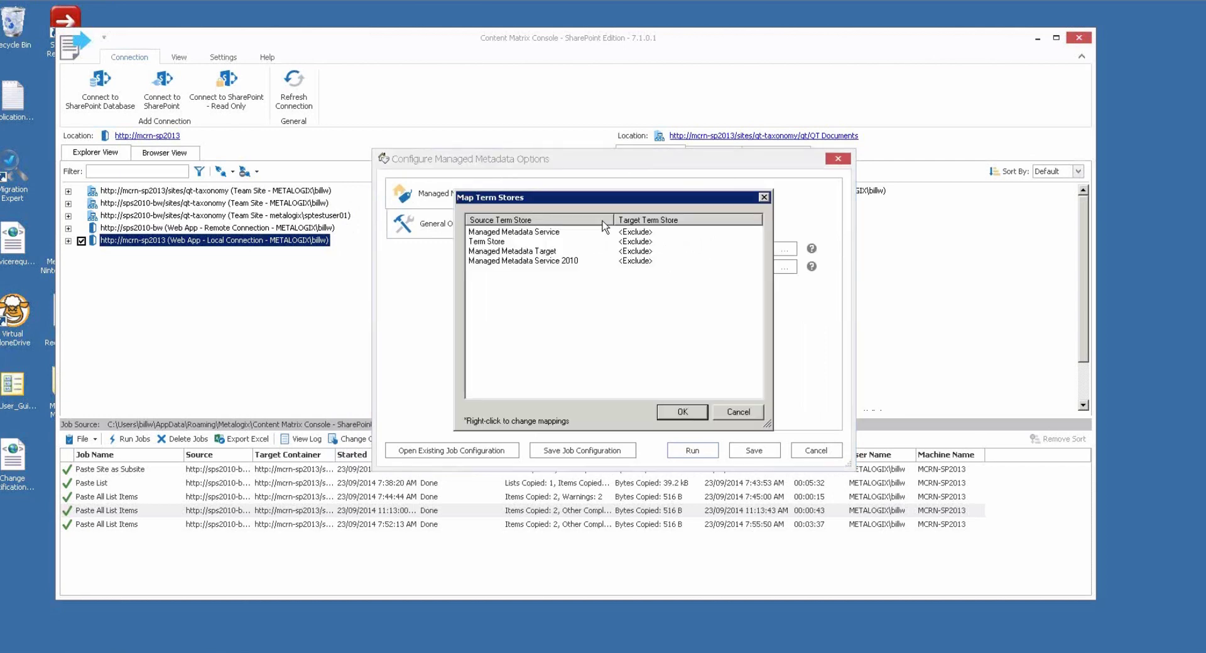
{"action": "right_click", "coordinate": [603, 233]}
{"action": "mouse_move", "coordinate": [597, 237]}
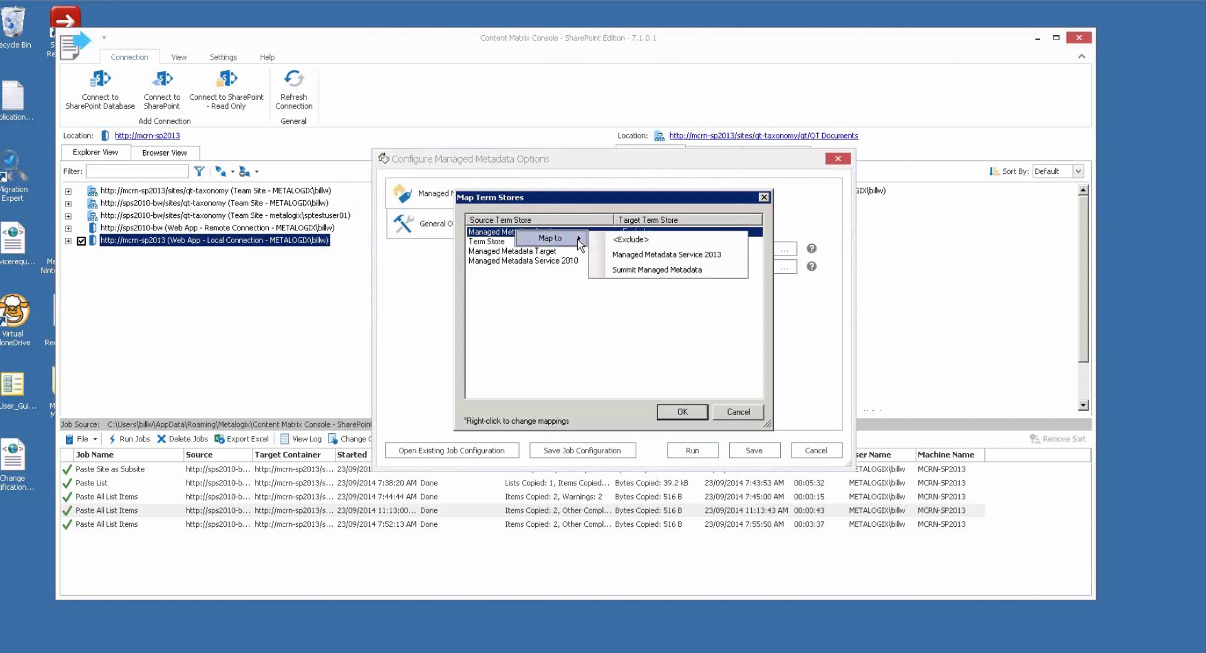
{"action": "left_click", "coordinate": [647, 250]}
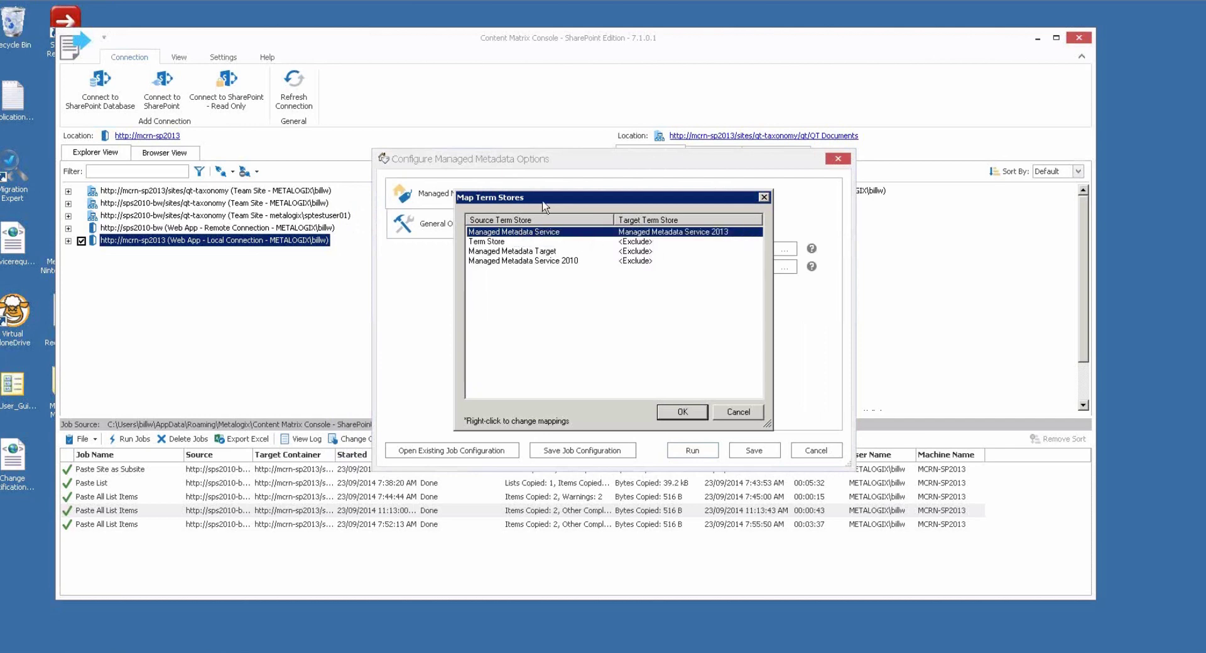
{"action": "left_click", "coordinate": [680, 414]}
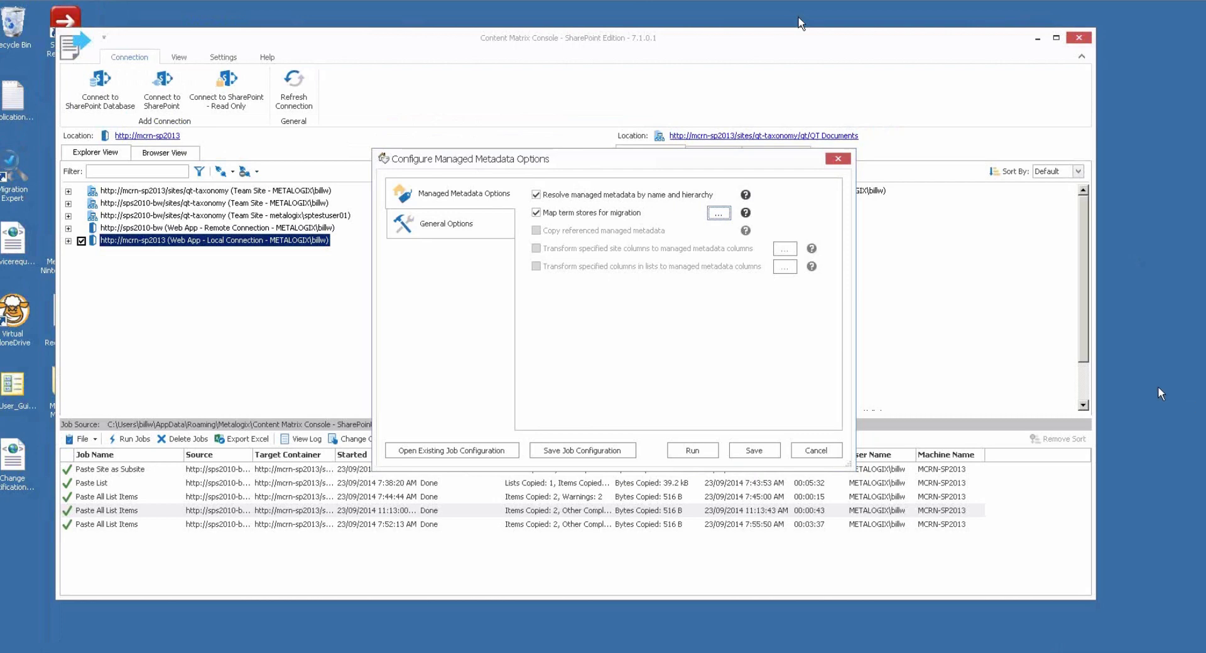
{"action": "left_click", "coordinate": [815, 451]}
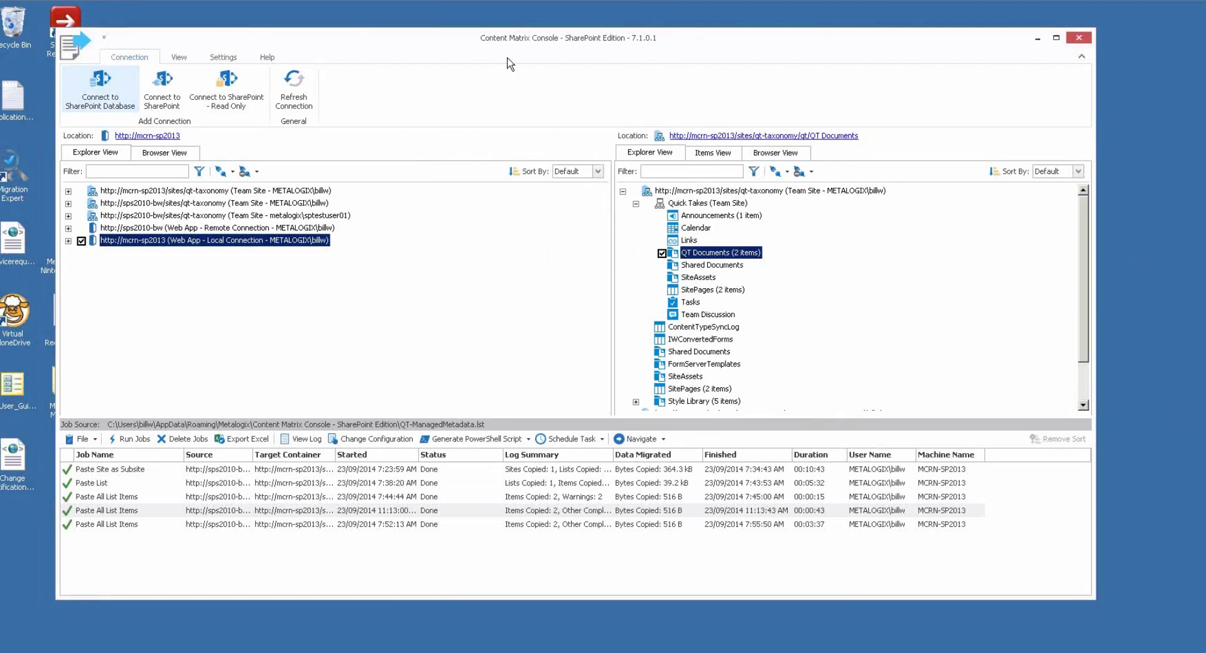
{"action": "left_click_drag", "start_coordinate": [443, 38], "coordinate": [445, 56]}
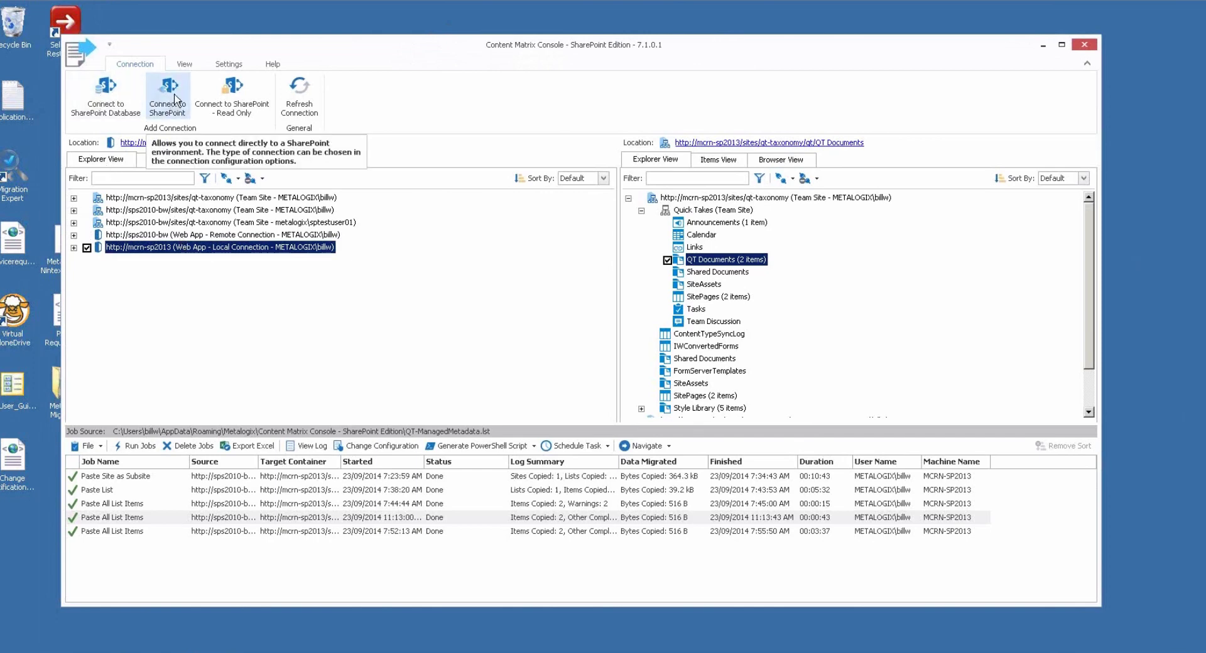
{"action": "left_click", "coordinate": [176, 101]}
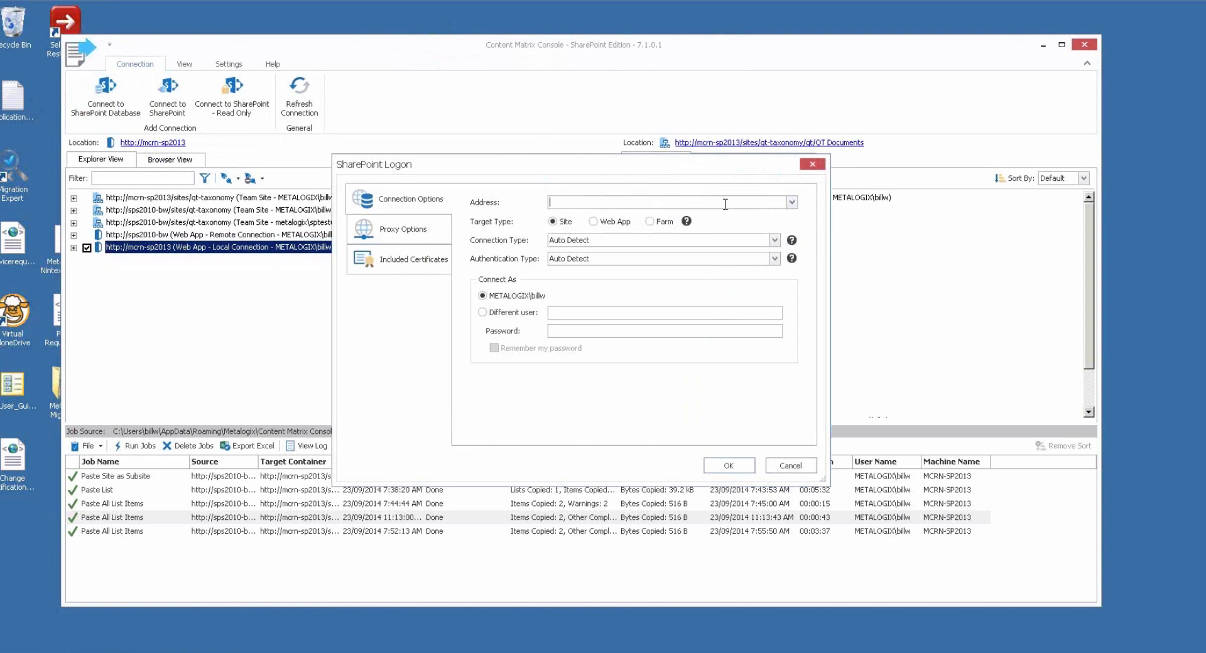
{"action": "left_click", "coordinate": [792, 203]}
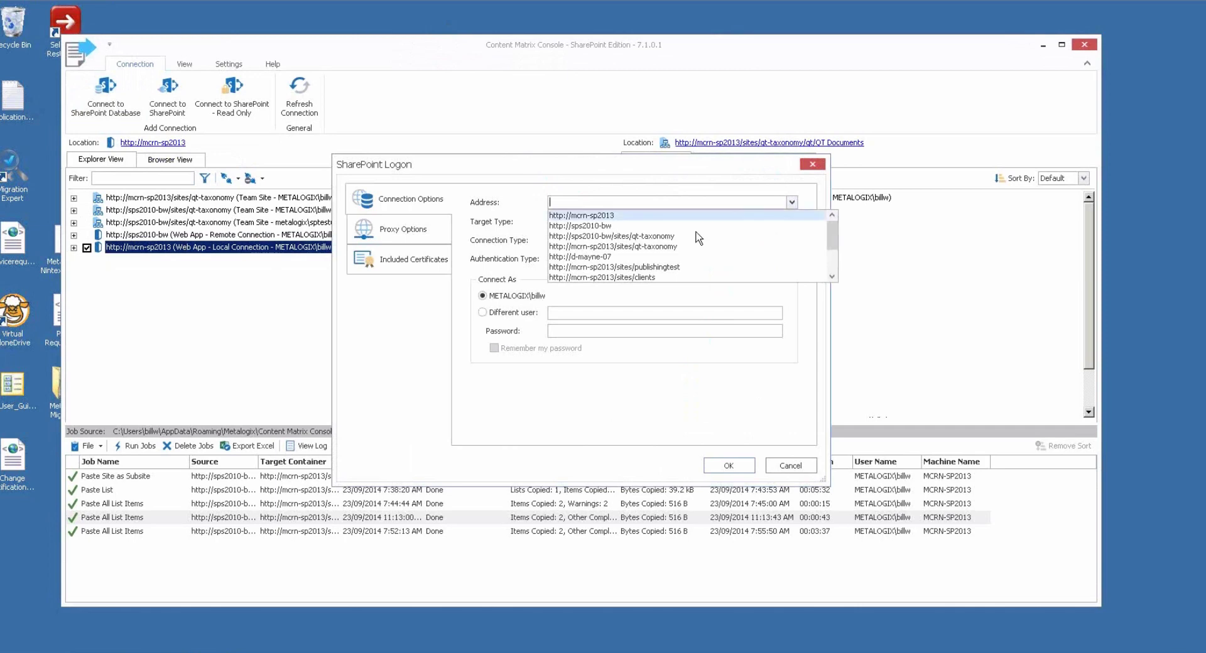
{"action": "left_click", "coordinate": [631, 257]}
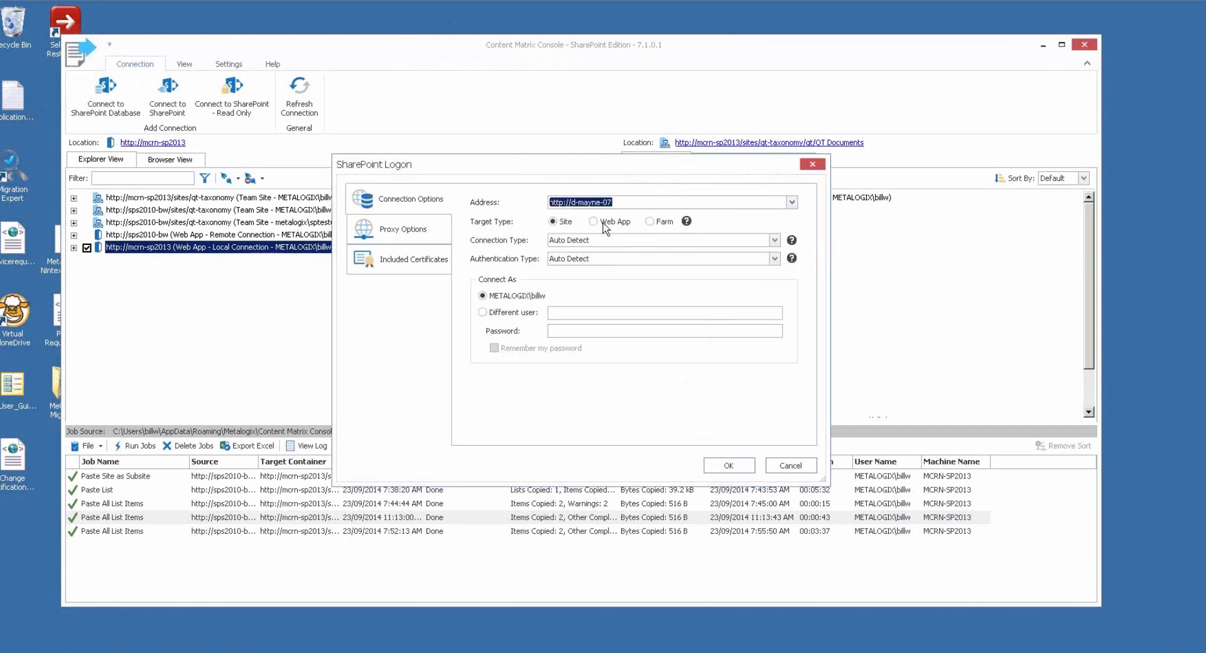
{"action": "left_click", "coordinate": [714, 469]}
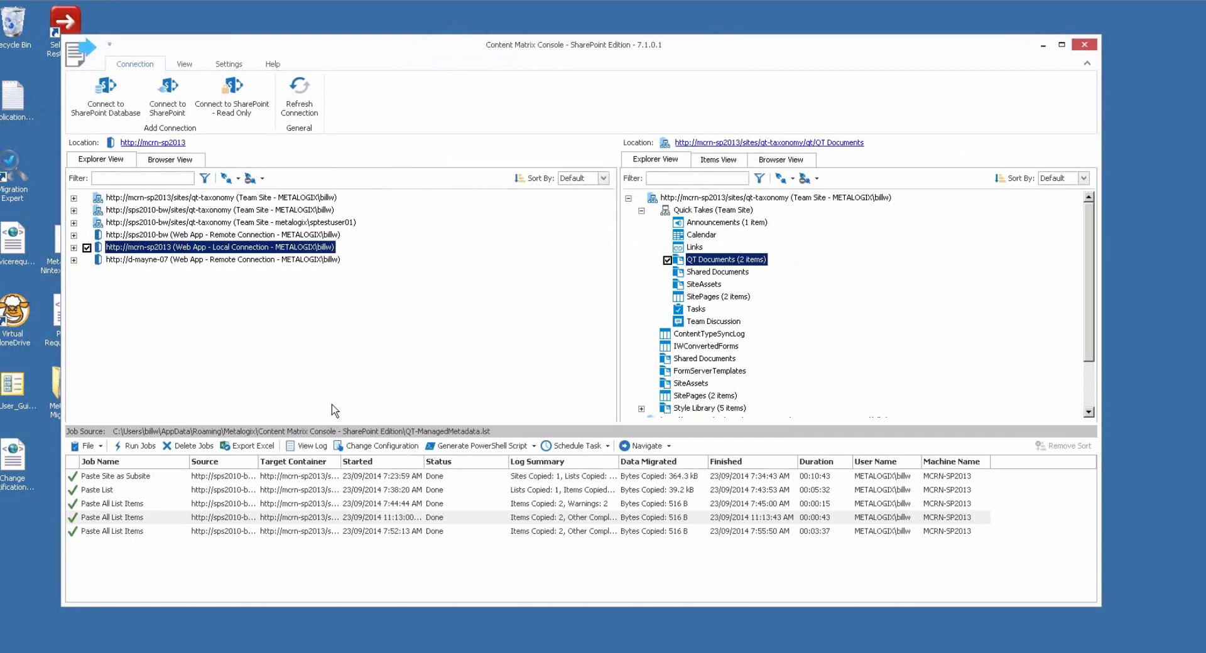
{"action": "left_click", "coordinate": [129, 259]}
{"action": "left_click", "coordinate": [73, 260]}
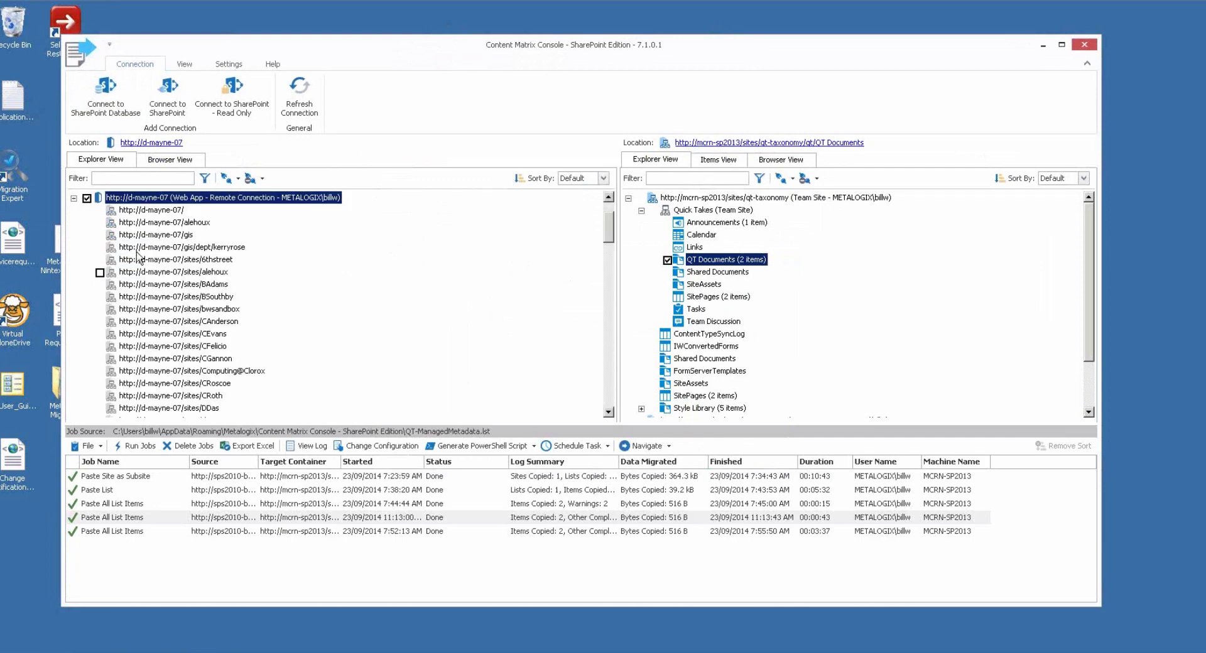
{"action": "left_click", "coordinate": [160, 212]}
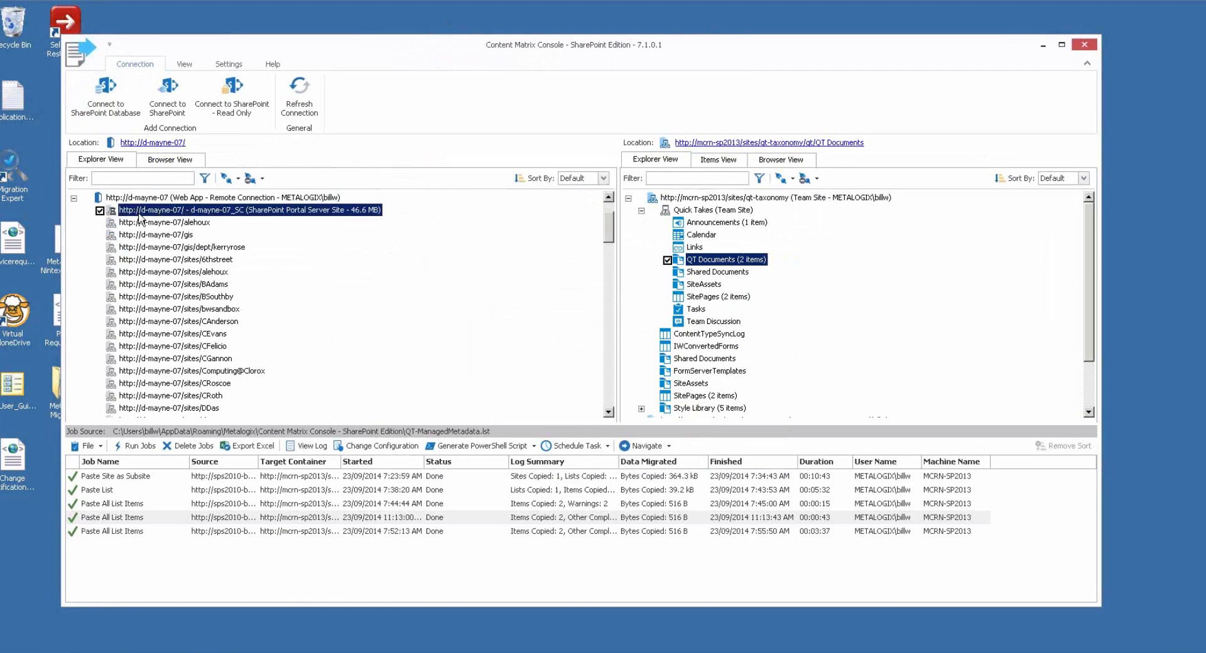
{"action": "left_click", "coordinate": [86, 210]}
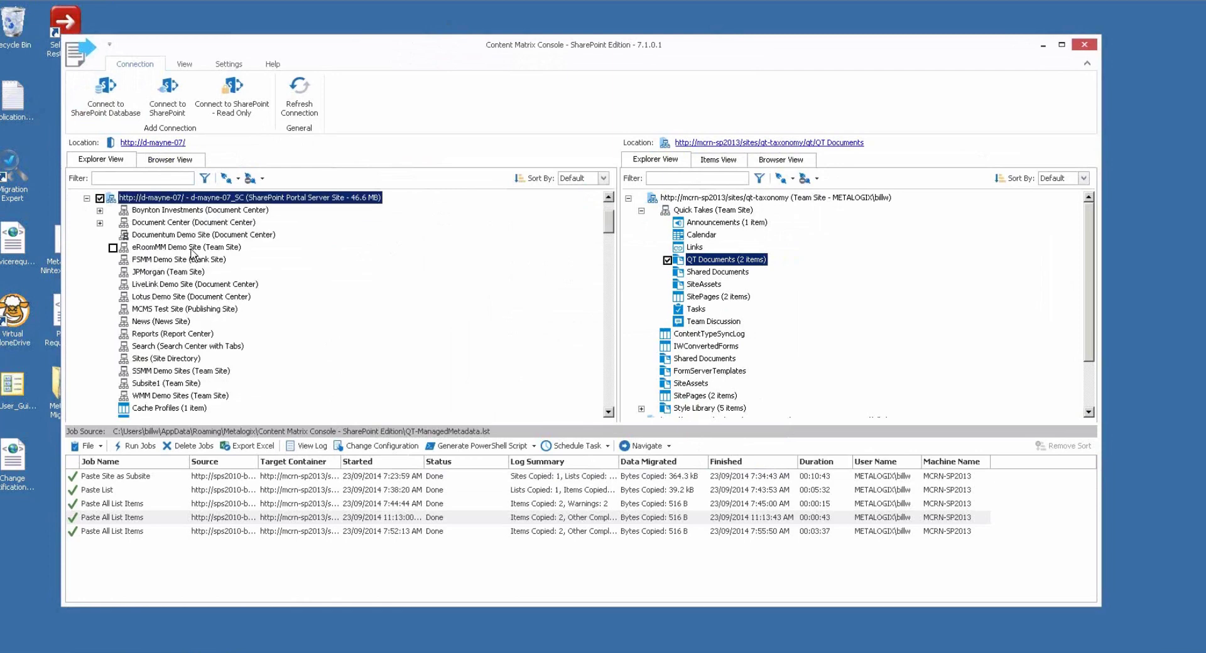
{"action": "scroll", "coordinate": [155, 258], "scroll_direction": "down", "scroll_amount": 2}
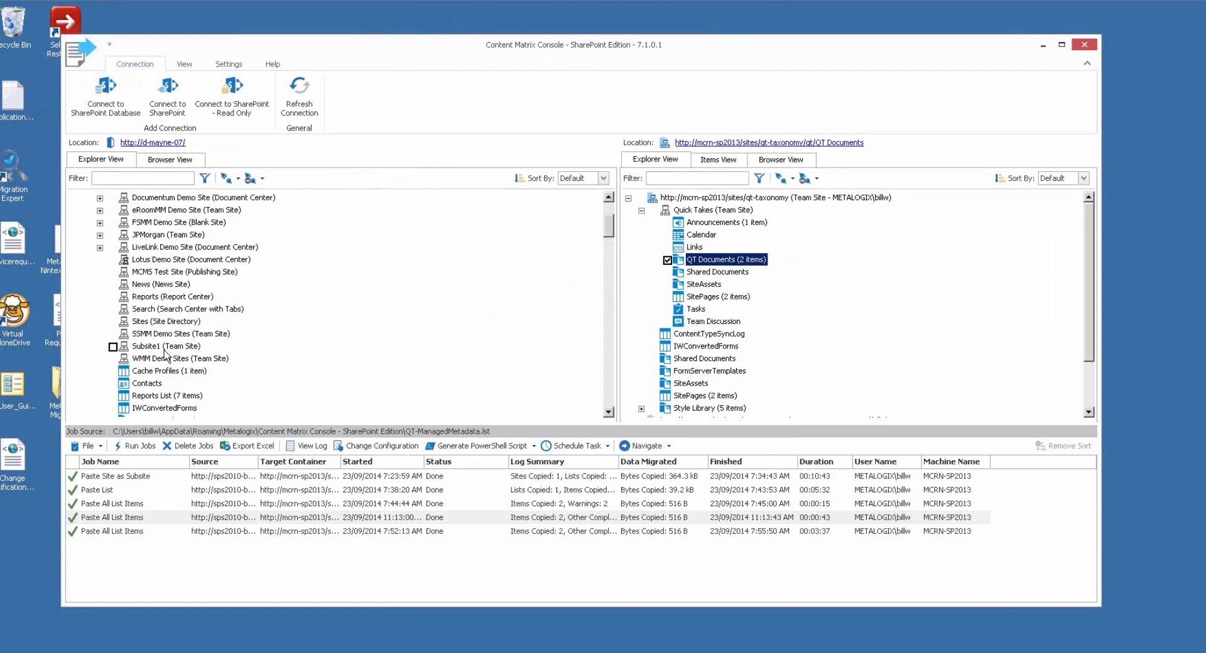
{"action": "left_click", "coordinate": [164, 309]}
{"action": "left_click", "coordinate": [99, 309]}
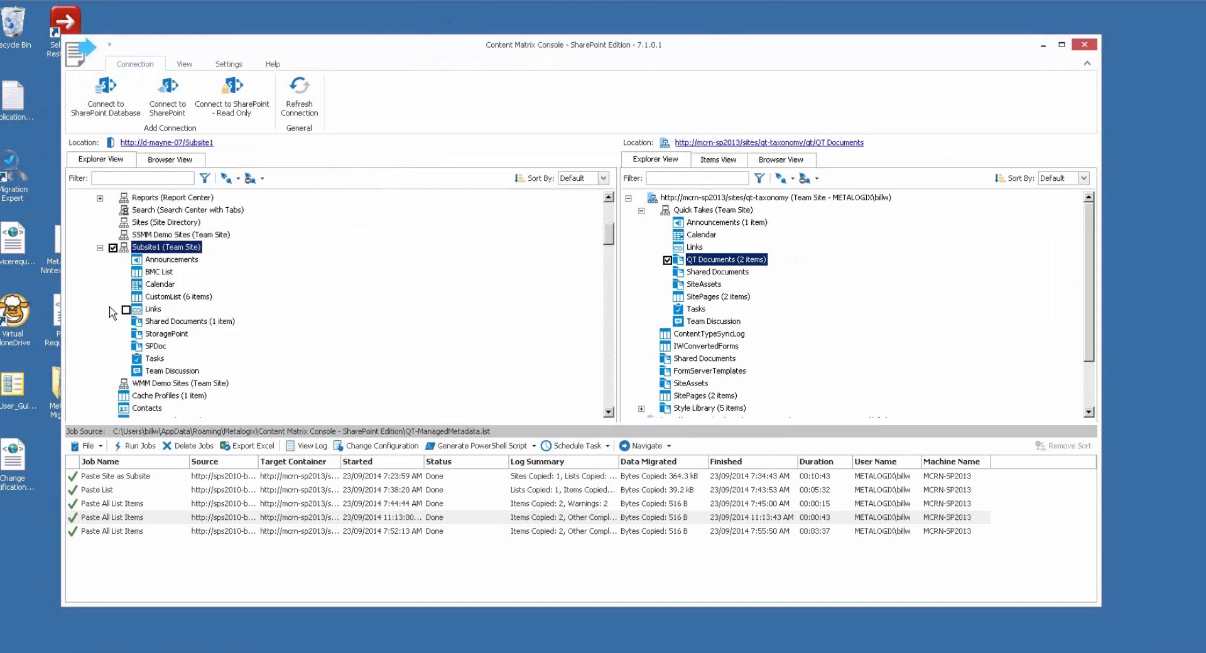
{"action": "right_click", "coordinate": [191, 261]}
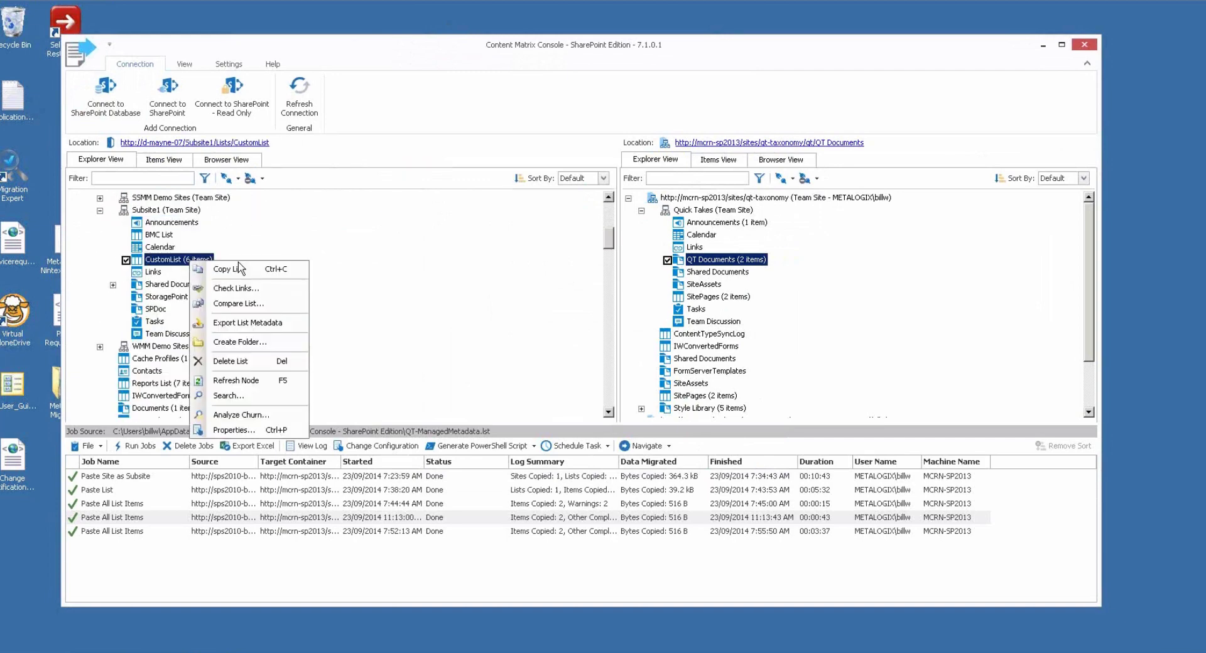
{"action": "left_click", "coordinate": [240, 270]}
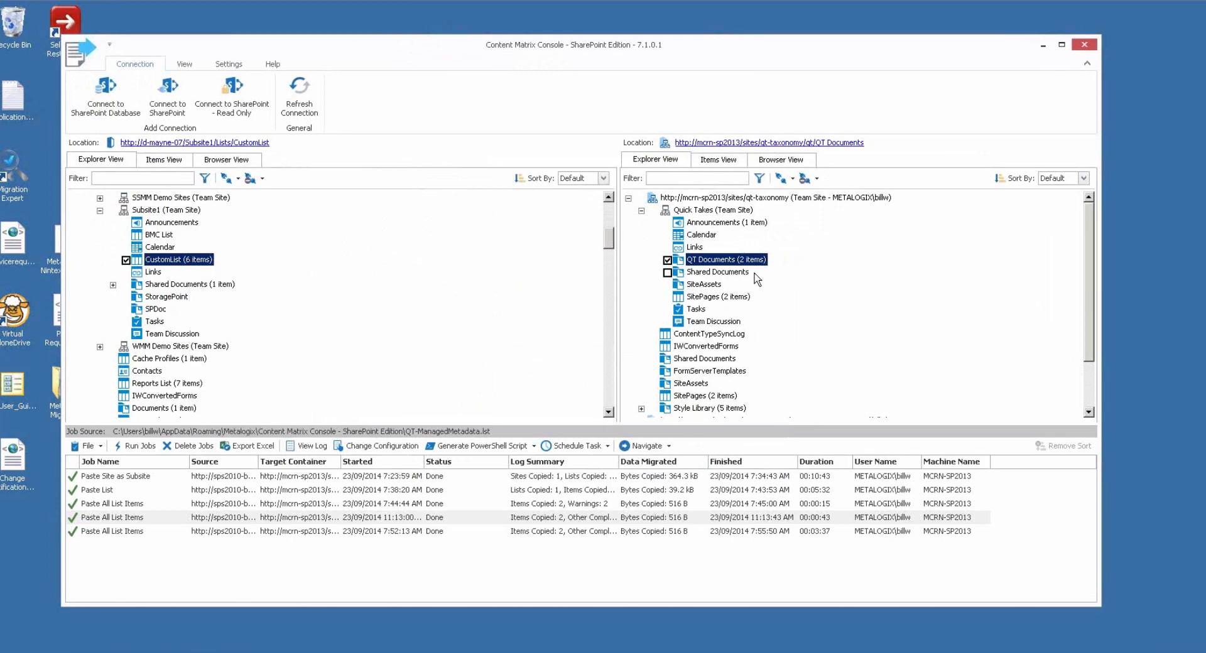
Step: Start pasting the list onto the target Quick Takes site, enable transforming specified list columns to managed metadata columns, and open that option's configuration
{"action": "right_click", "coordinate": [693, 211]}
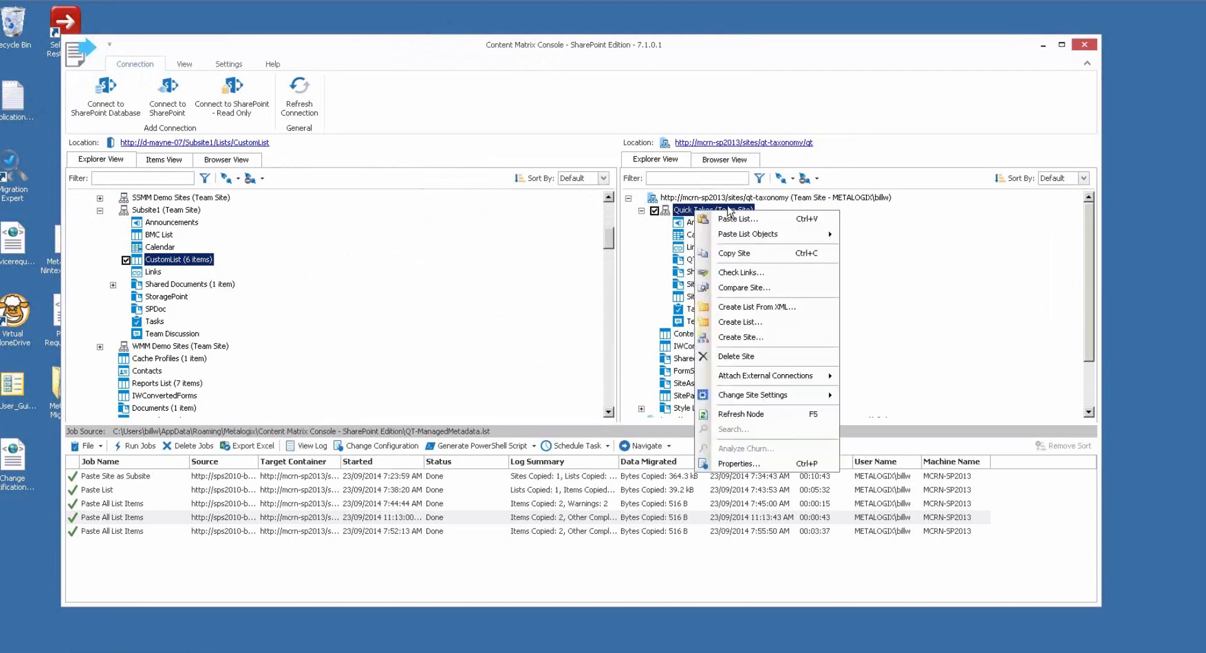
{"action": "left_click", "coordinate": [743, 220]}
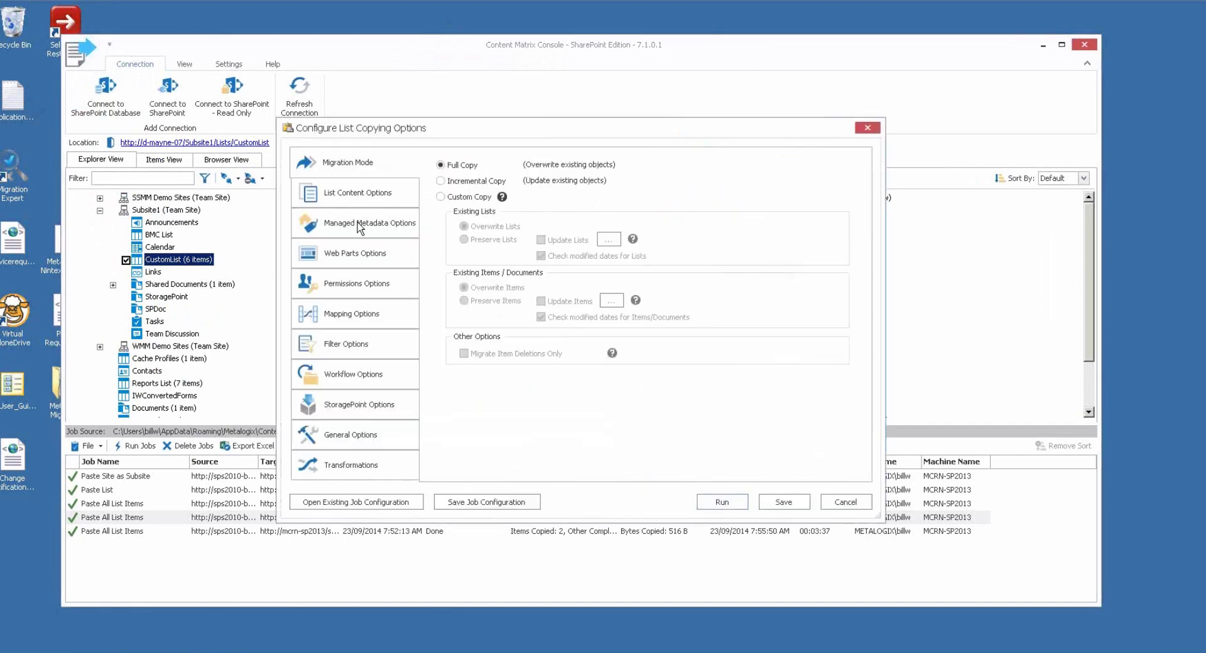
{"action": "left_click", "coordinate": [358, 225]}
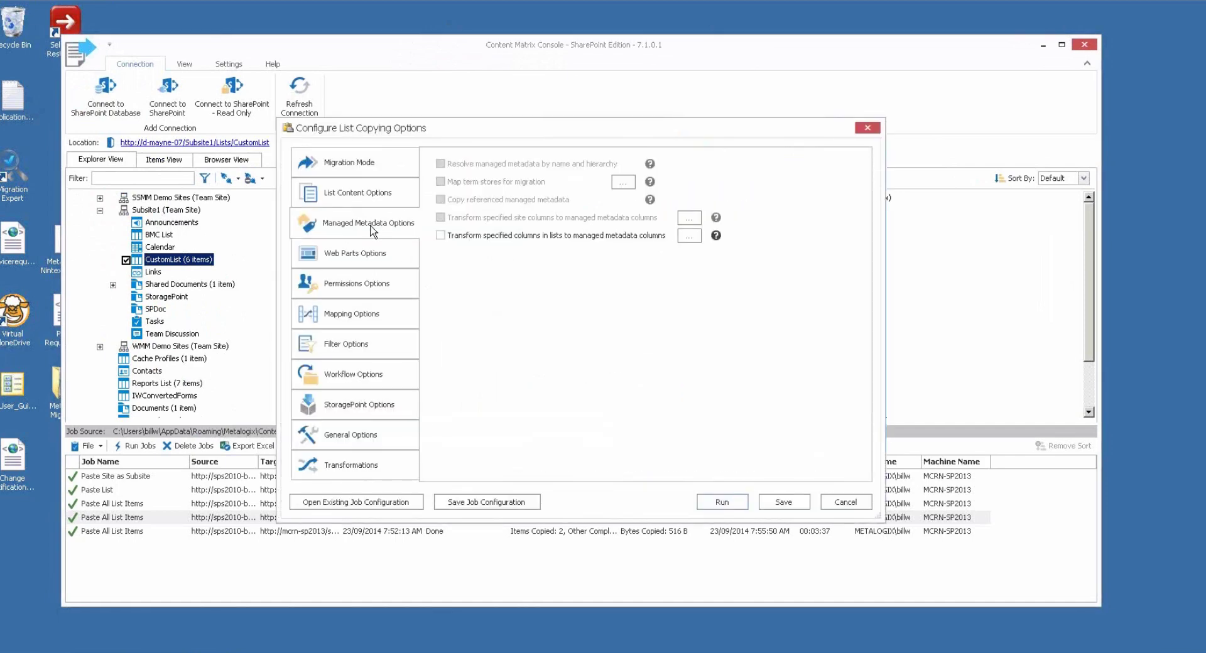
{"action": "left_click", "coordinate": [440, 235]}
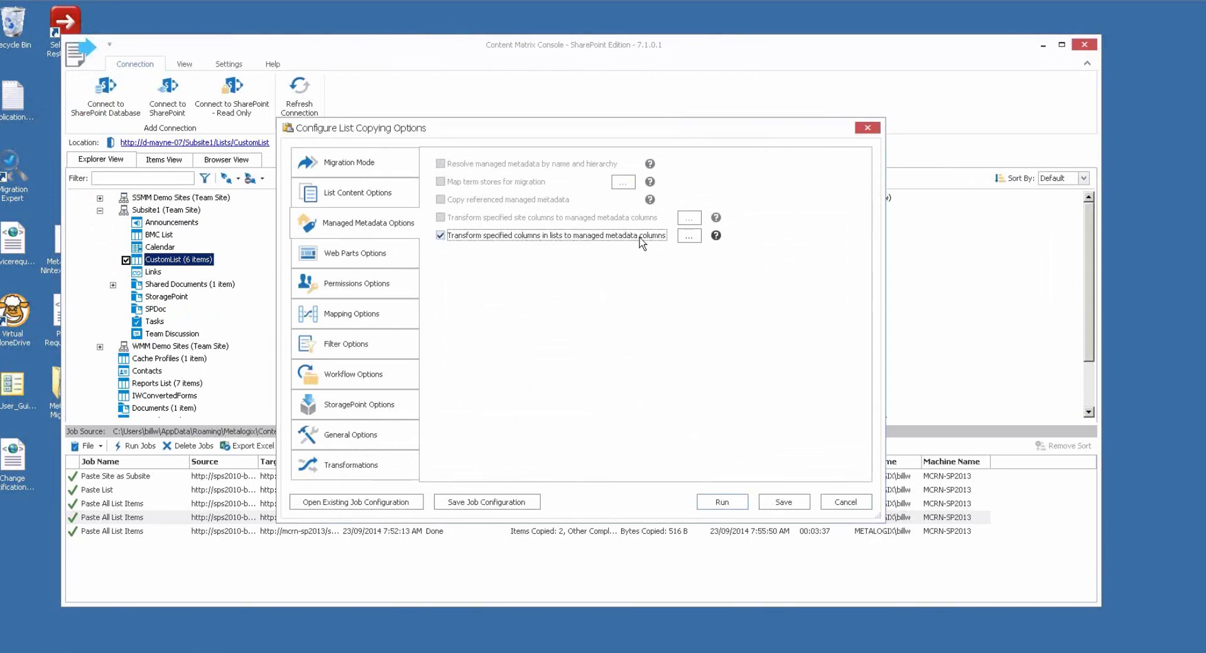
{"action": "left_click", "coordinate": [688, 236]}
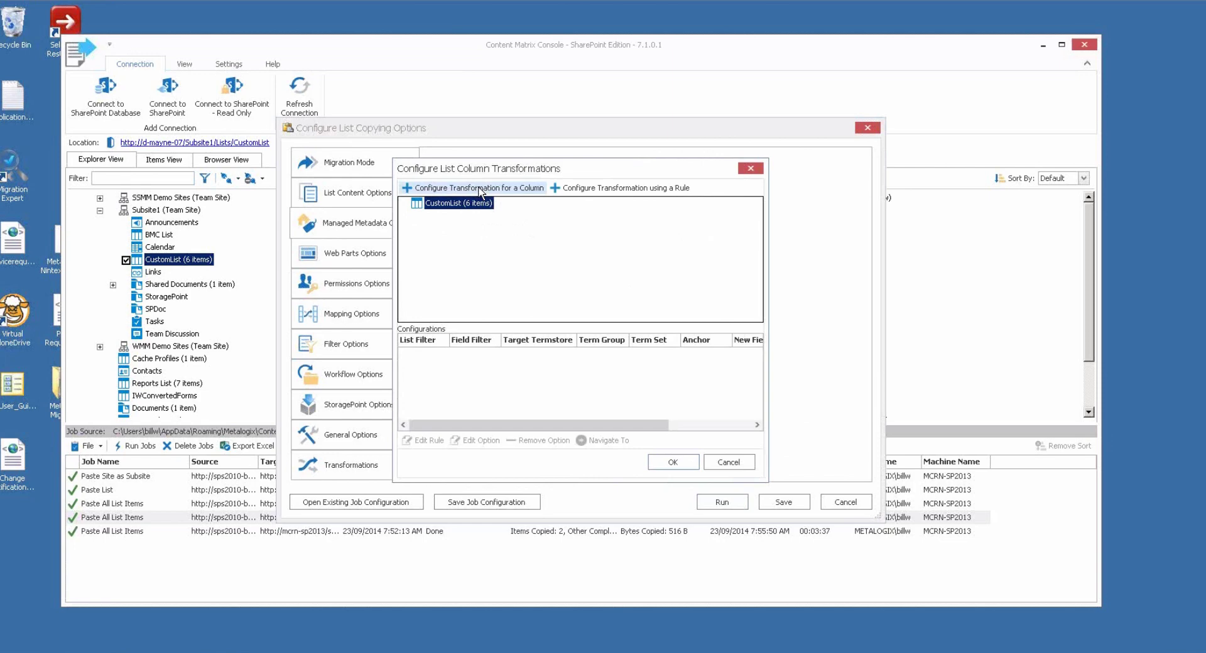
Step: Start a column transformation for CustomList and set its list column filter to DisplayName Equals Product
{"action": "left_click", "coordinate": [479, 187]}
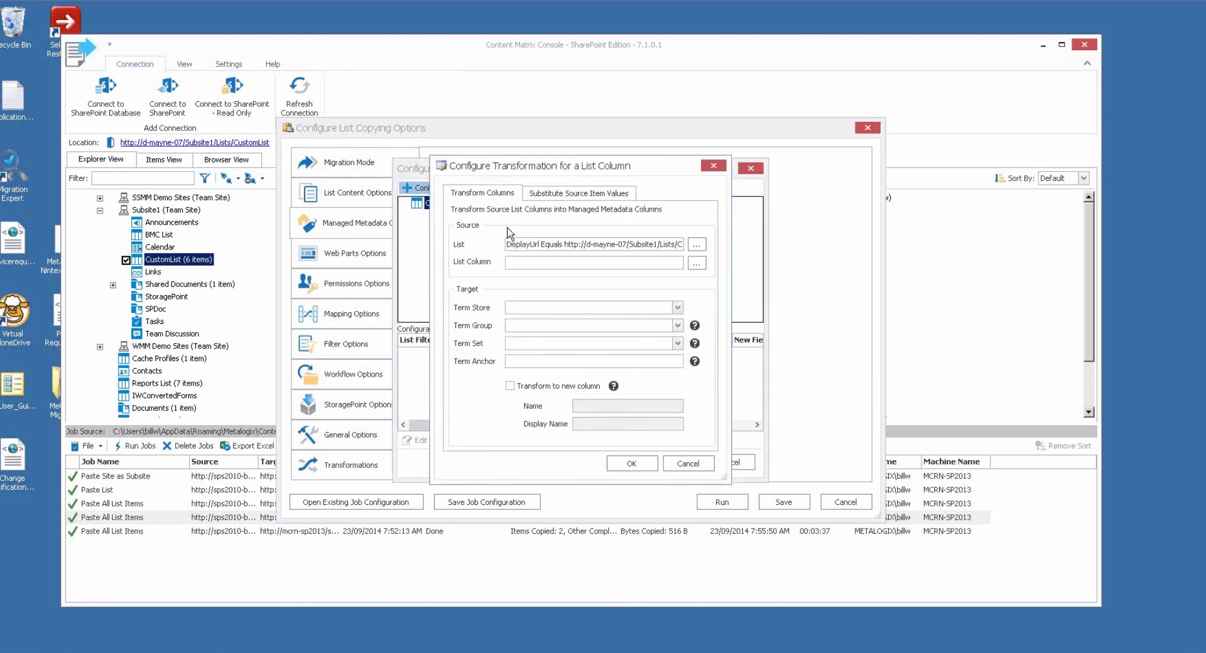
{"action": "left_click", "coordinate": [695, 263]}
{"action": "left_click", "coordinate": [679, 255]}
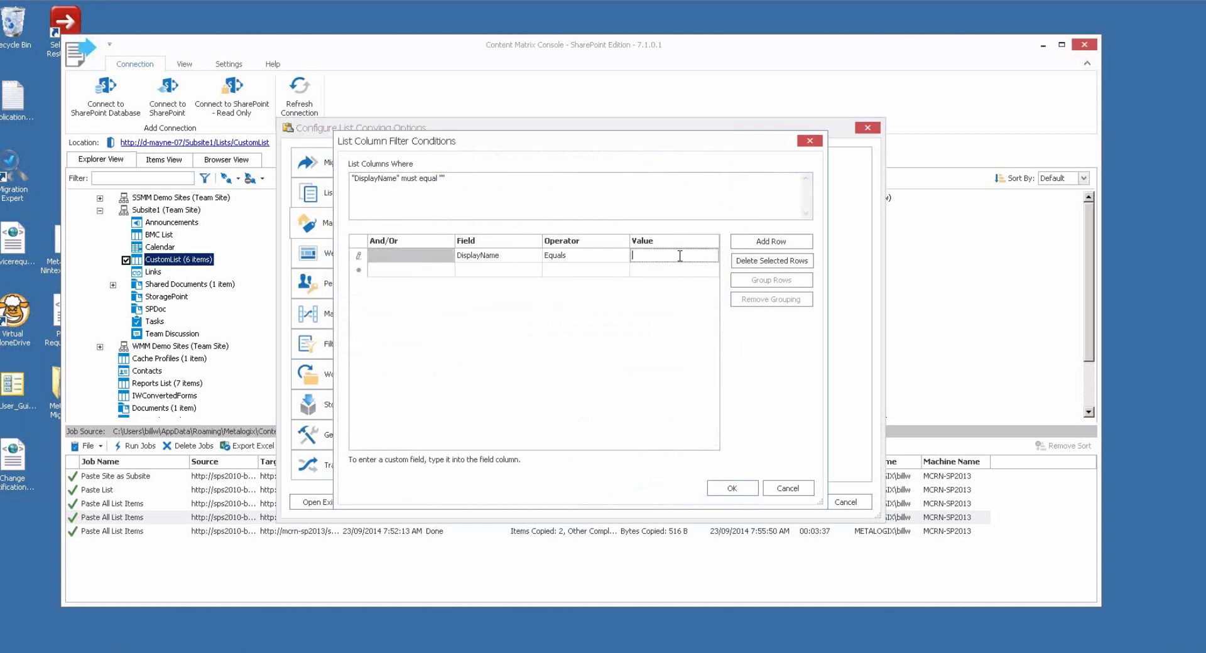
{"action": "type", "text": "Test"}
{"action": "key", "text": "BackSpace"}
{"action": "type", "text": "x"}
{"action": "key", "text": "BackSpace"}
{"action": "key", "text": "BackSpace"}
{"action": "key", "text": "BackSpace"}
{"action": "key", "text": "BackSpace"}
{"action": "type", "text": "Product"}
{"action": "left_click", "coordinate": [724, 487]}
Step: Set the transformation's target to term store Managed Metadata Service 2013, term group Quick Takes and term set Product, leaving the term anchor empty
{"action": "left_click", "coordinate": [562, 308]}
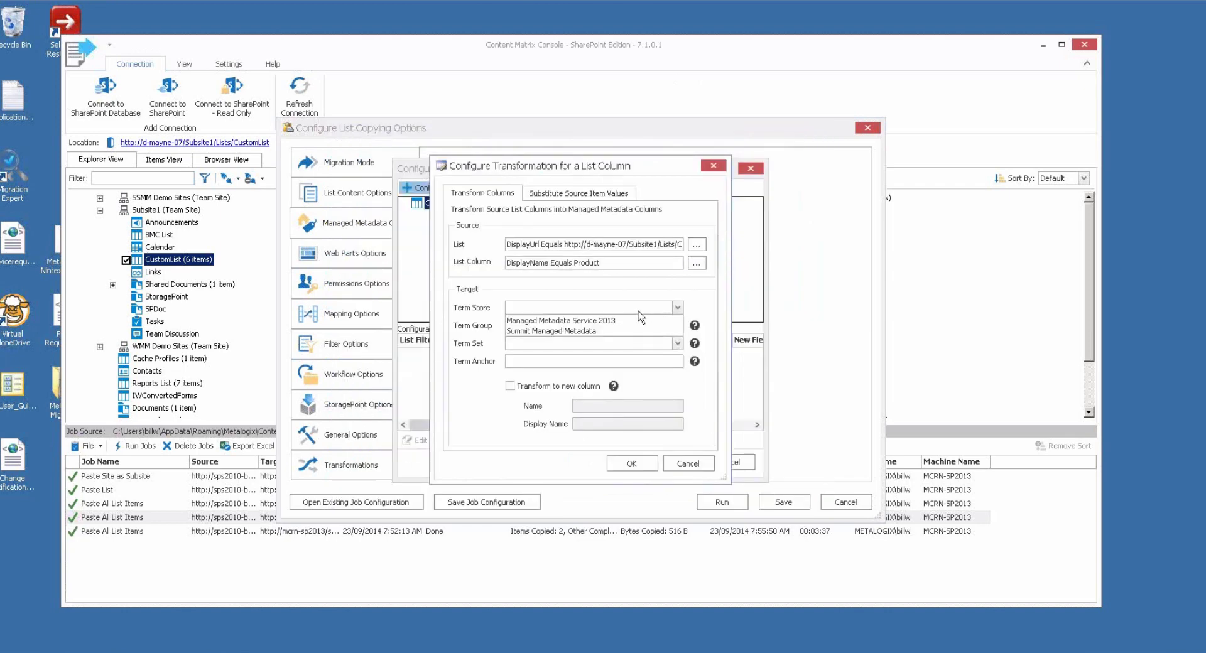
{"action": "left_click", "coordinate": [632, 320]}
{"action": "left_click", "coordinate": [633, 324]}
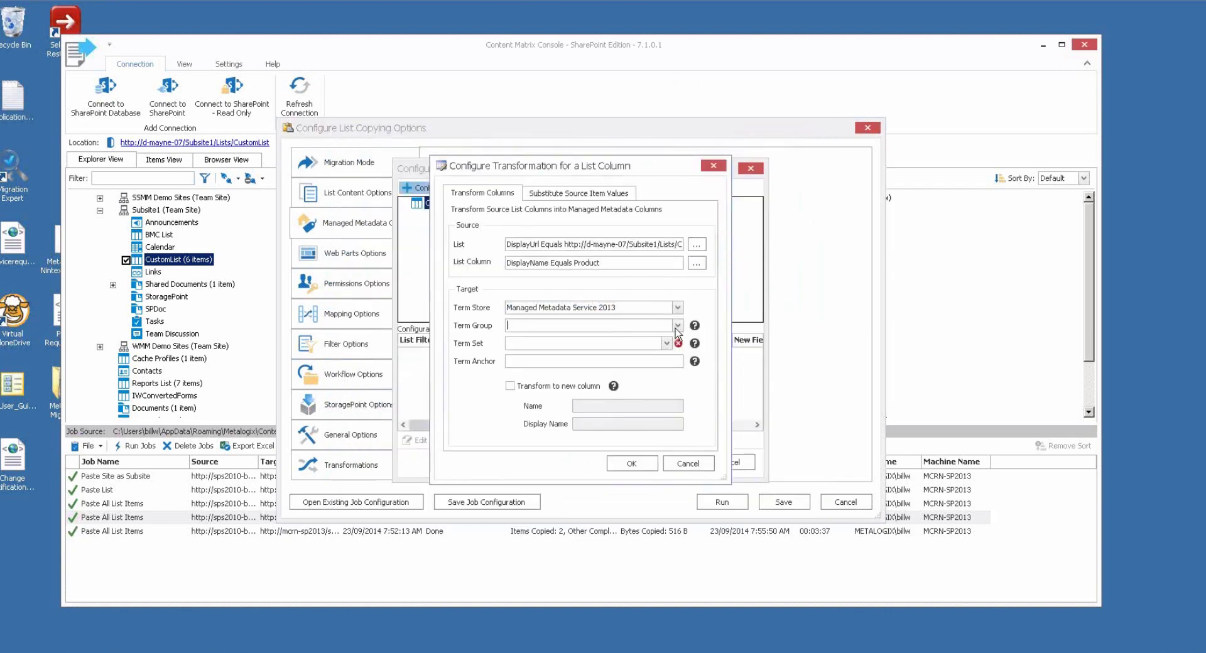
{"action": "left_click", "coordinate": [677, 325]}
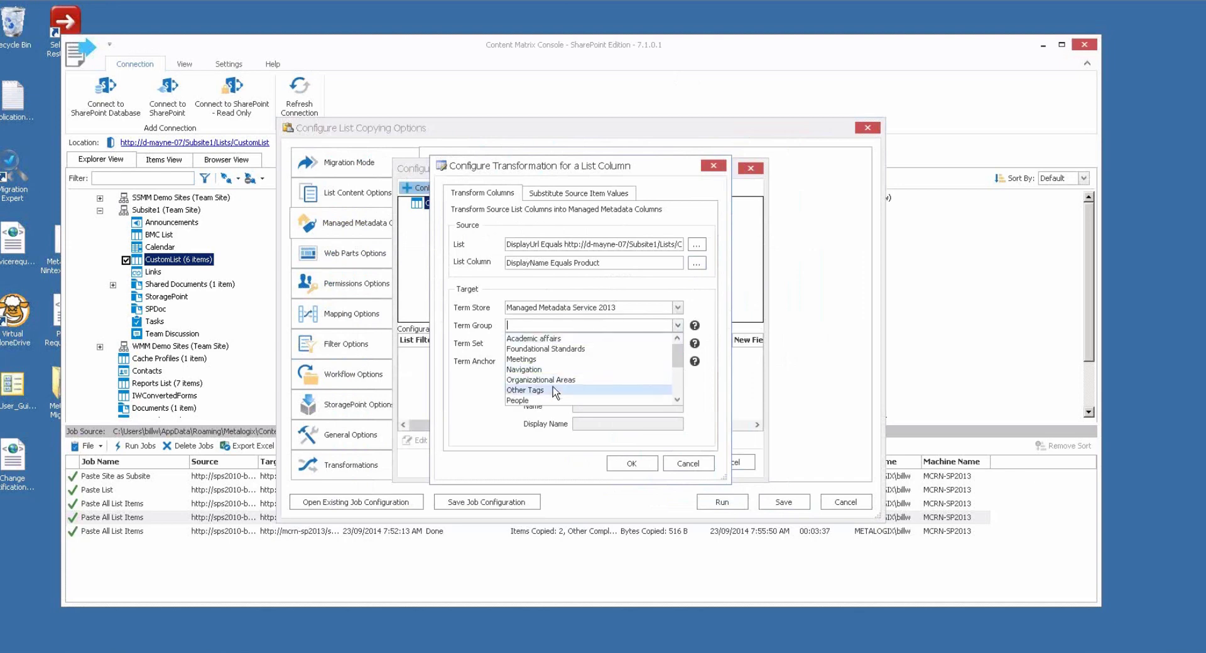
{"action": "scroll", "coordinate": [562, 377], "scroll_direction": "down", "scroll_amount": 2}
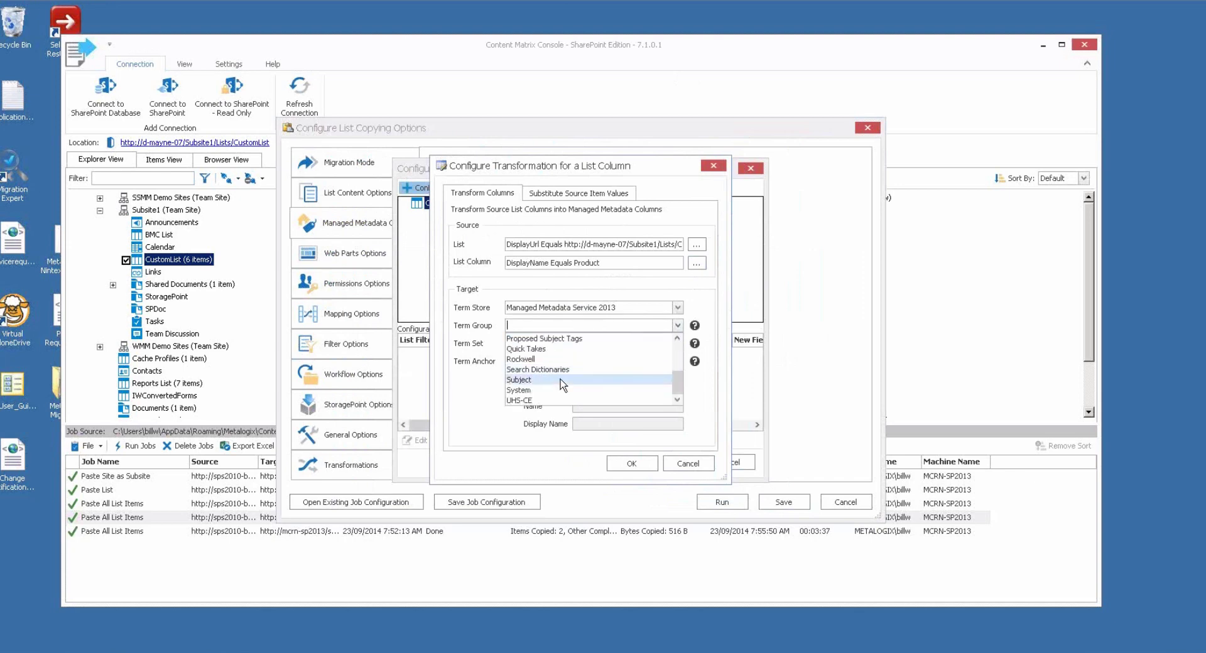
{"action": "scroll", "coordinate": [563, 379], "scroll_direction": "up", "scroll_amount": 2}
{"action": "scroll", "coordinate": [565, 381], "scroll_direction": "down", "scroll_amount": 1}
{"action": "scroll", "coordinate": [564, 381], "scroll_direction": "down", "scroll_amount": 2}
{"action": "left_click", "coordinate": [556, 345]}
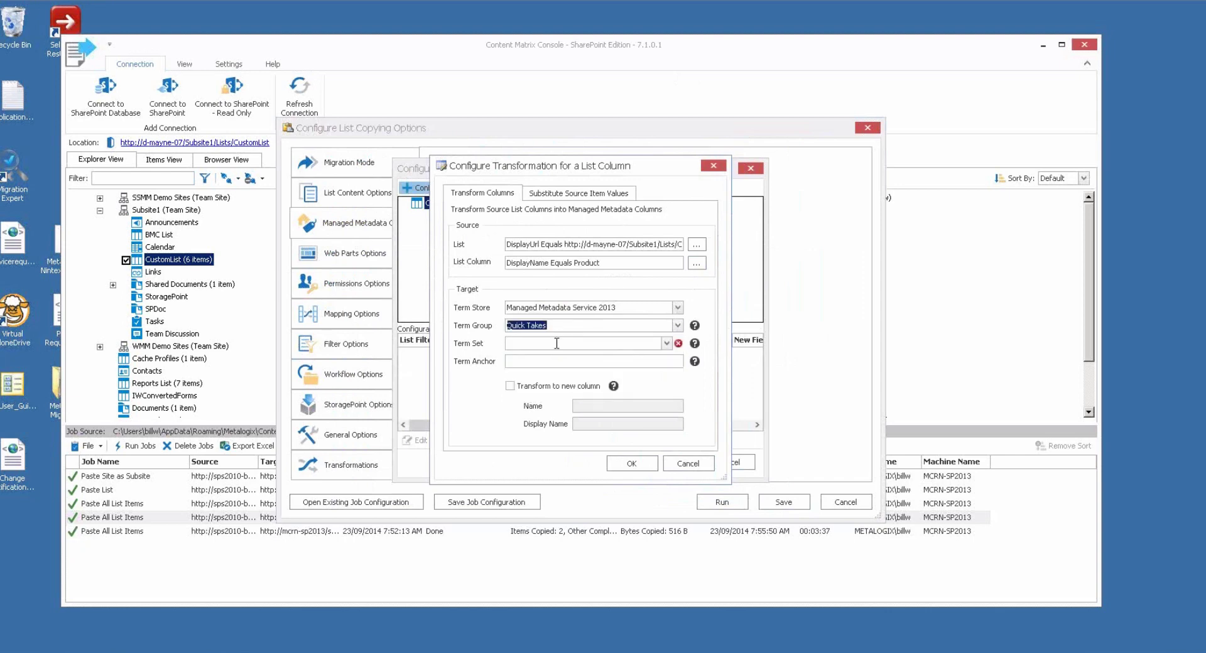
{"action": "left_click", "coordinate": [666, 343]}
{"action": "left_click", "coordinate": [577, 358]}
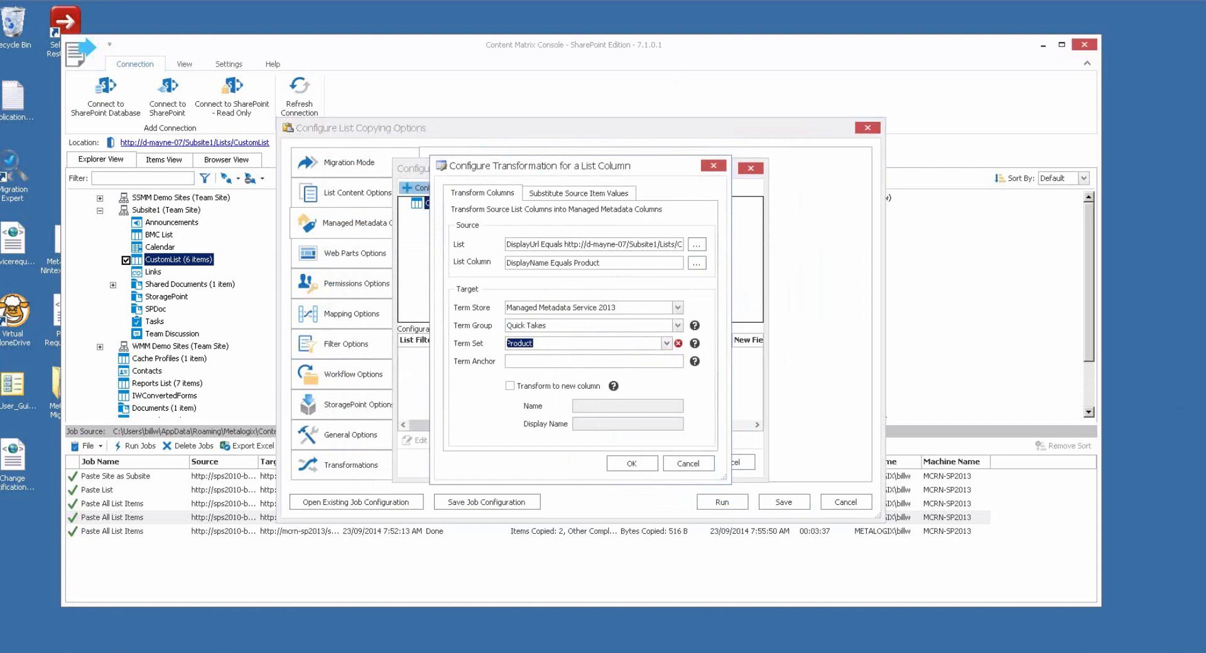
{"action": "left_click", "coordinate": [531, 361]}
{"action": "left_click", "coordinate": [556, 343]}
{"action": "left_click", "coordinate": [565, 326]}
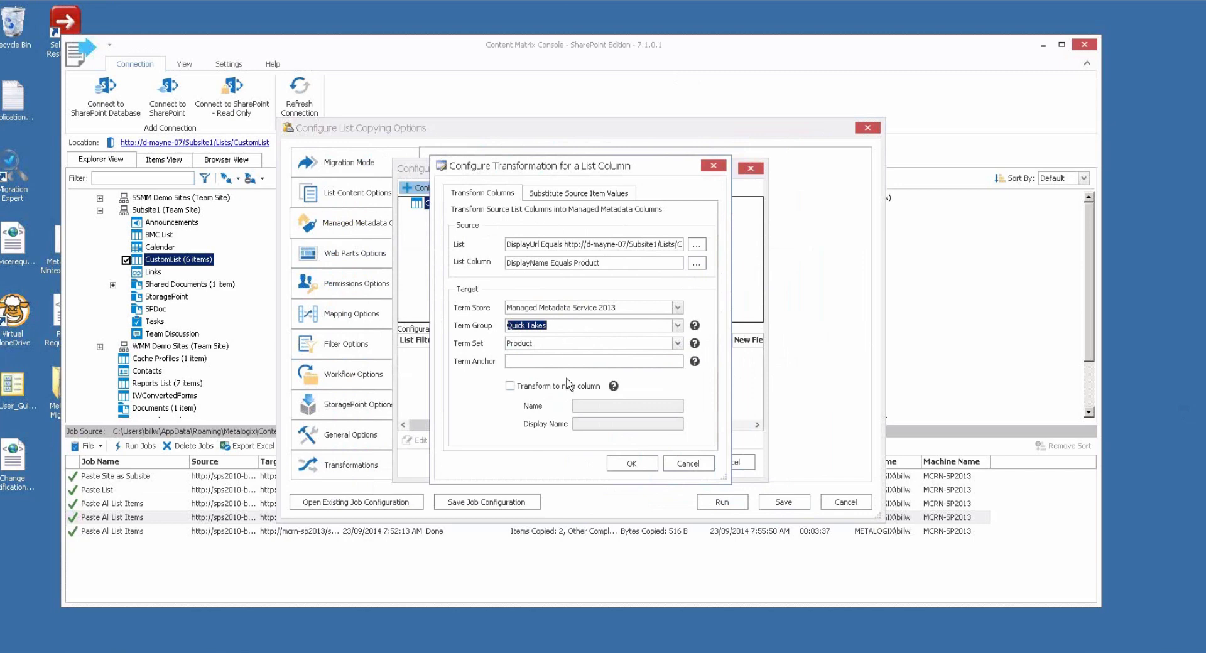
{"action": "left_click", "coordinate": [544, 361]}
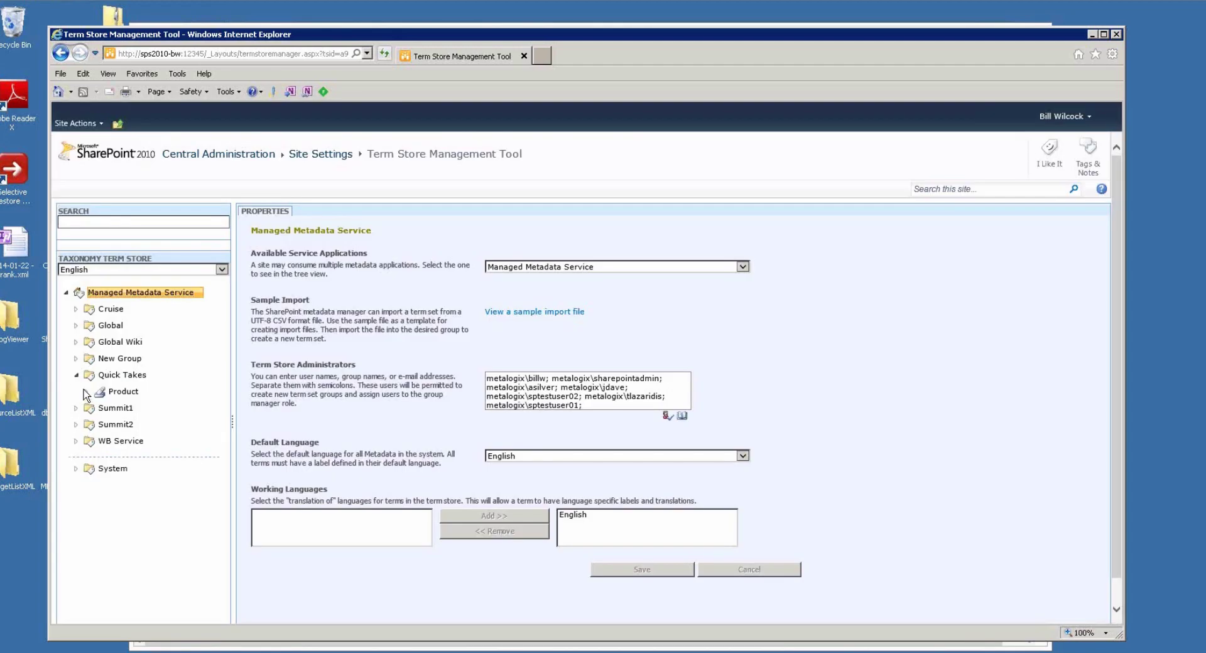
Step: In the SharePoint 2010 Term Store Management Tool, expand the Product term set under Quick Takes and examine the ControlPoint and Content Matrix terms
{"action": "left_click", "coordinate": [86, 392]}
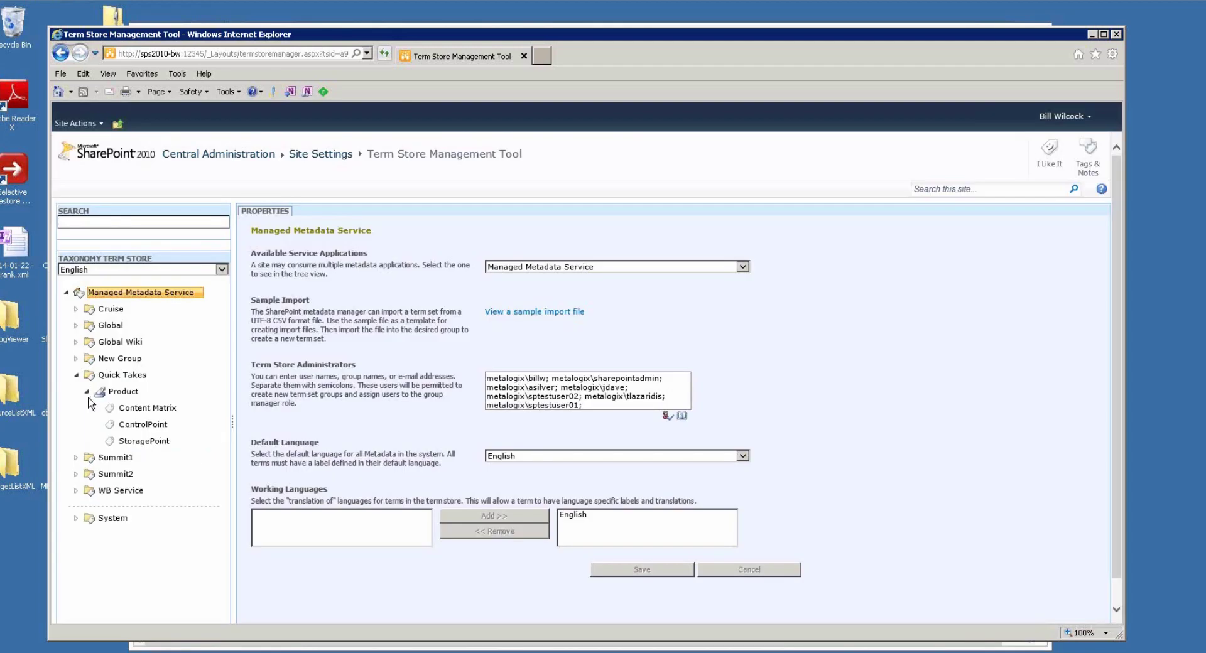
{"action": "left_click", "coordinate": [151, 426]}
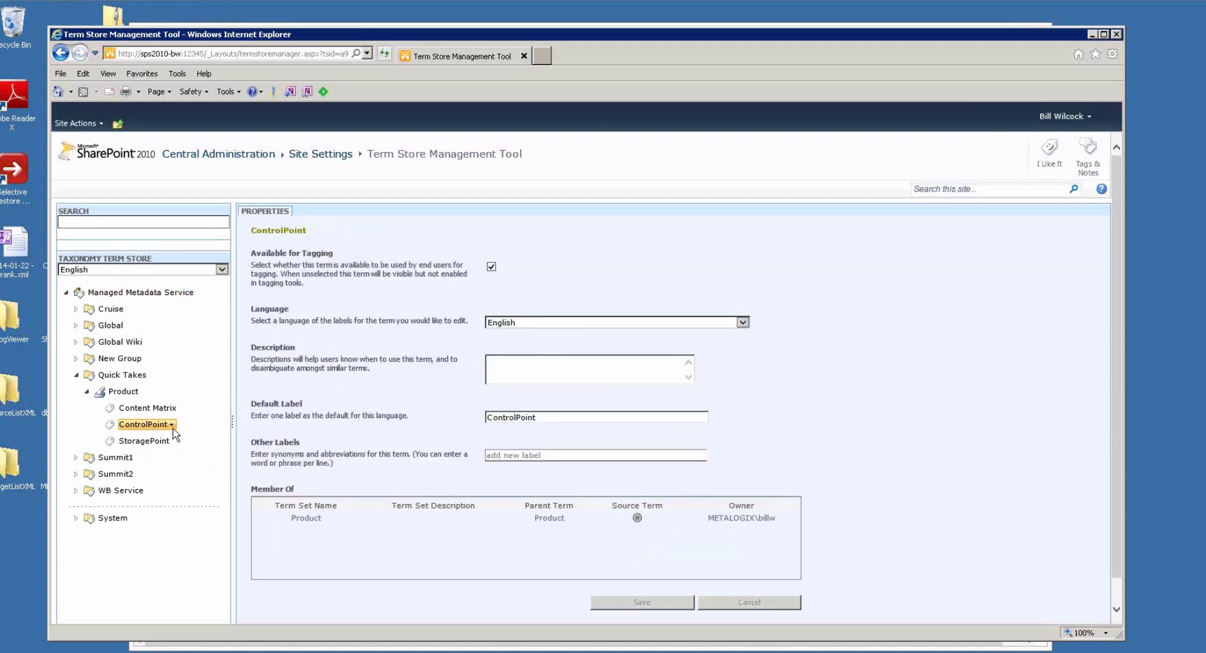
{"action": "left_click", "coordinate": [172, 426]}
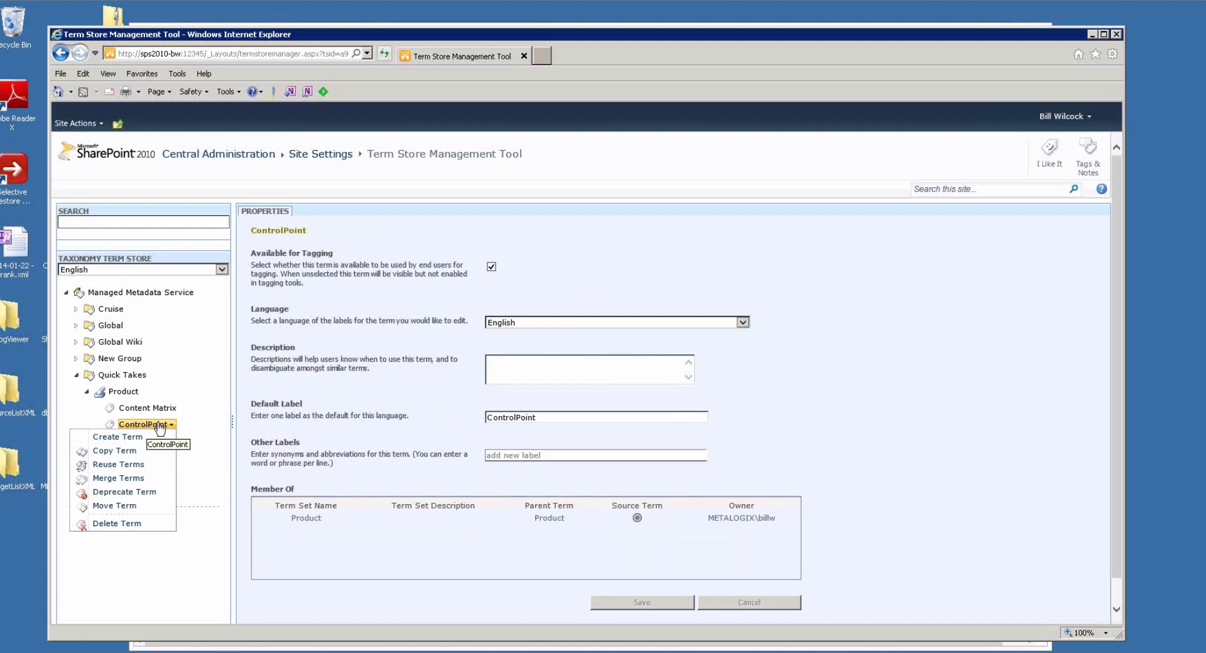
{"action": "left_click", "coordinate": [153, 427]}
{"action": "left_click", "coordinate": [149, 408]}
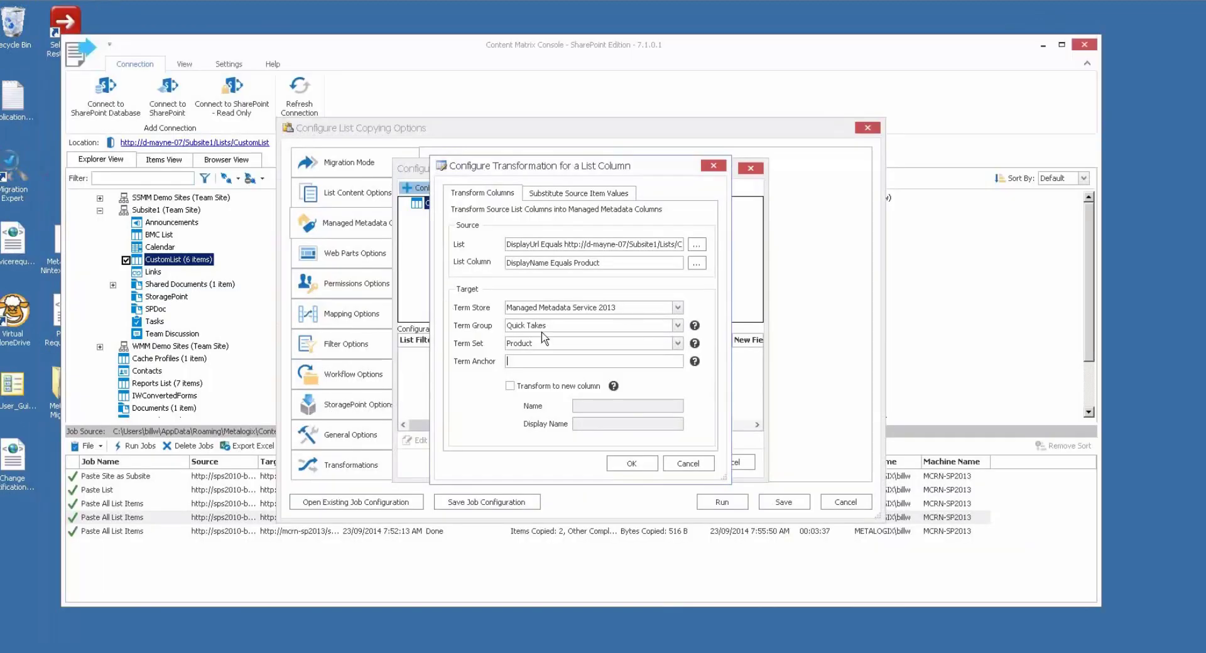
Step: Back in Content Matrix Console, enable transforming to a new column, and cancel both the column transformation and the list column transformations configuration
{"action": "left_click", "coordinate": [511, 387]}
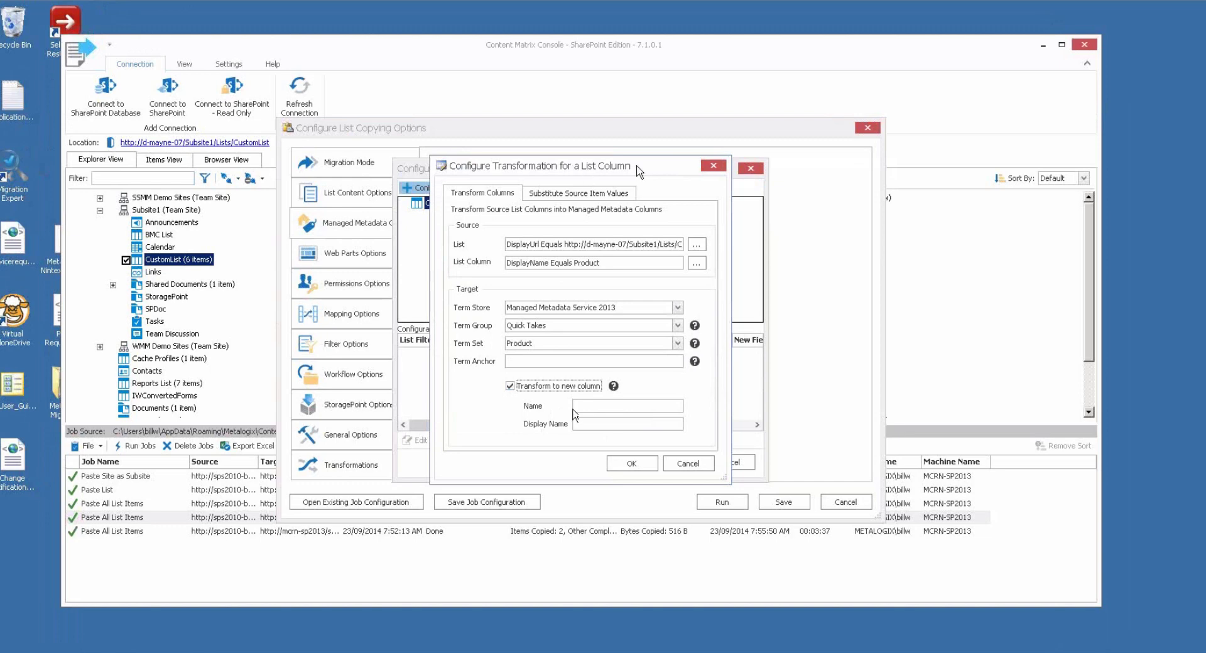
{"action": "left_click", "coordinate": [683, 464]}
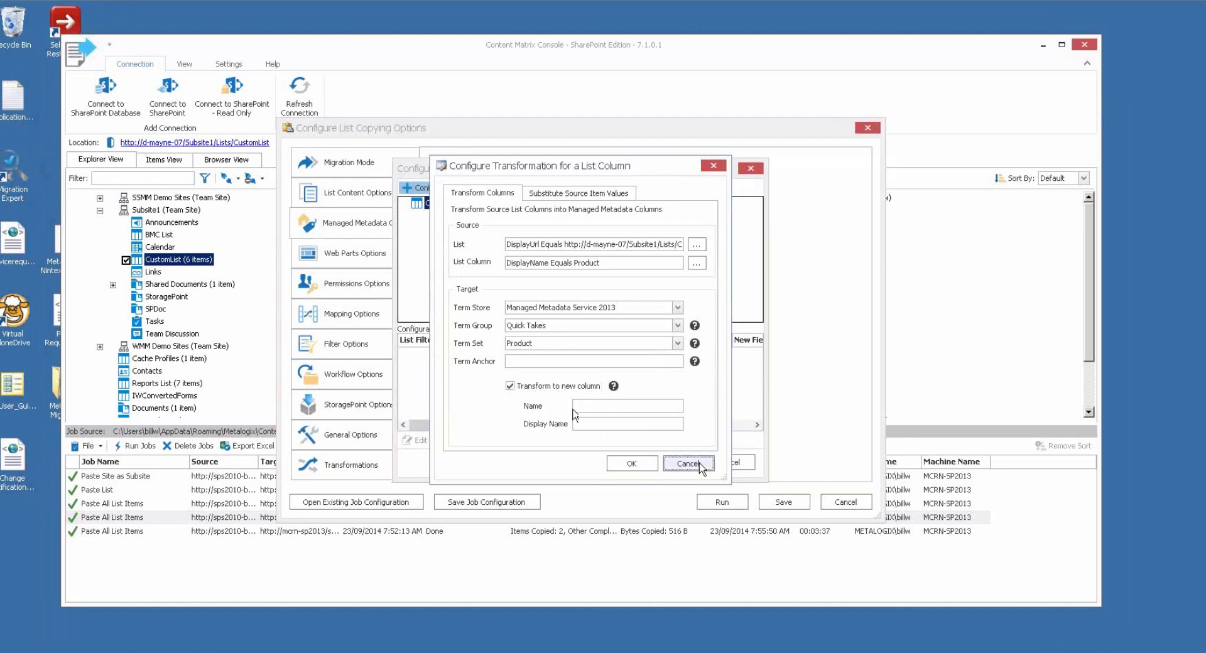
{"action": "left_click", "coordinate": [549, 343]}
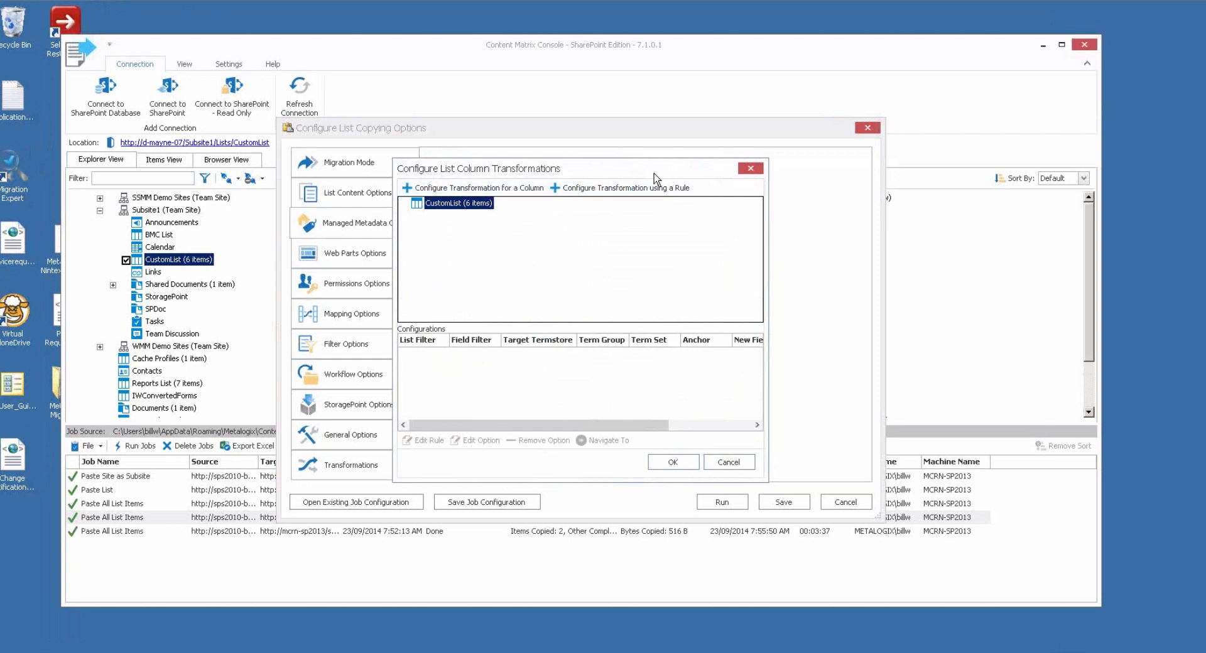
{"action": "left_click", "coordinate": [735, 465]}
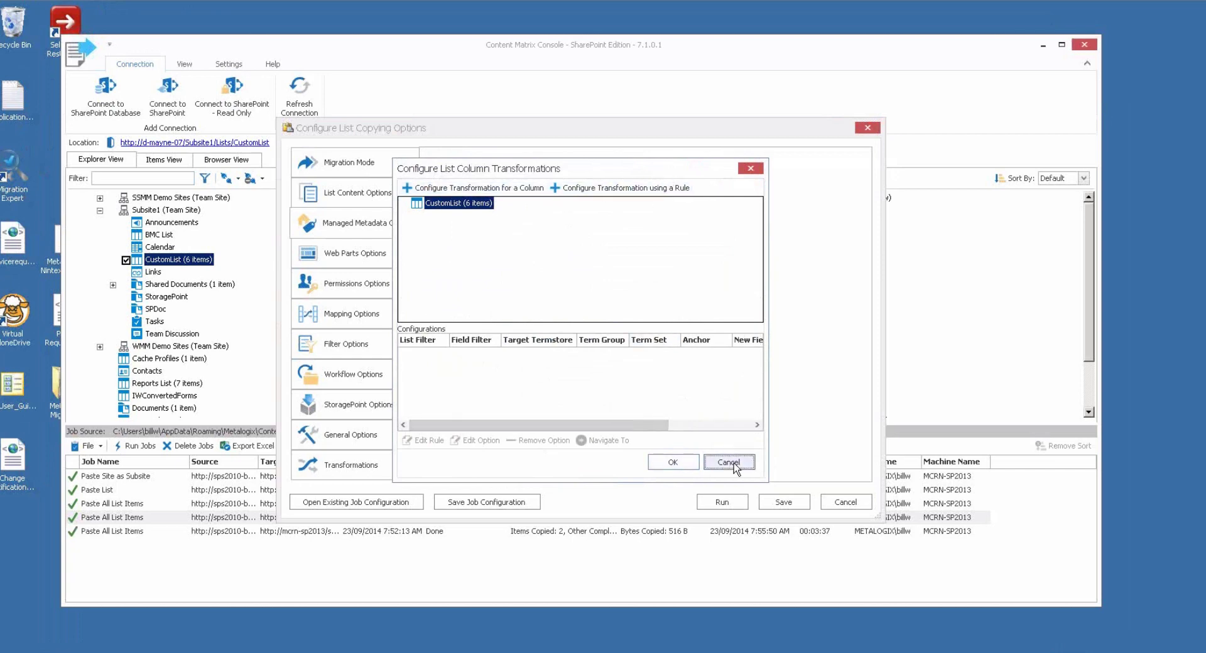
Step: Cancel the list copying options, then try to disable resolving managed metadata by name and hierarchy in the 11:13 Paste All List Items job, closing without saving
{"action": "left_click", "coordinate": [845, 502]}
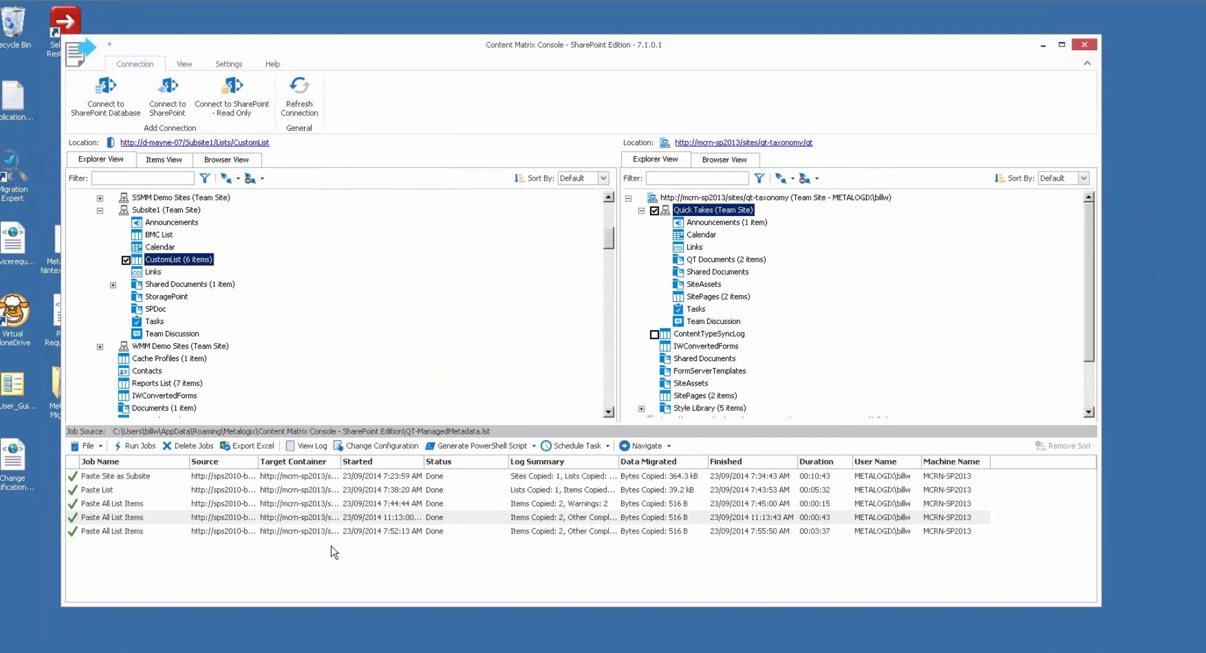
{"action": "left_click", "coordinate": [350, 520]}
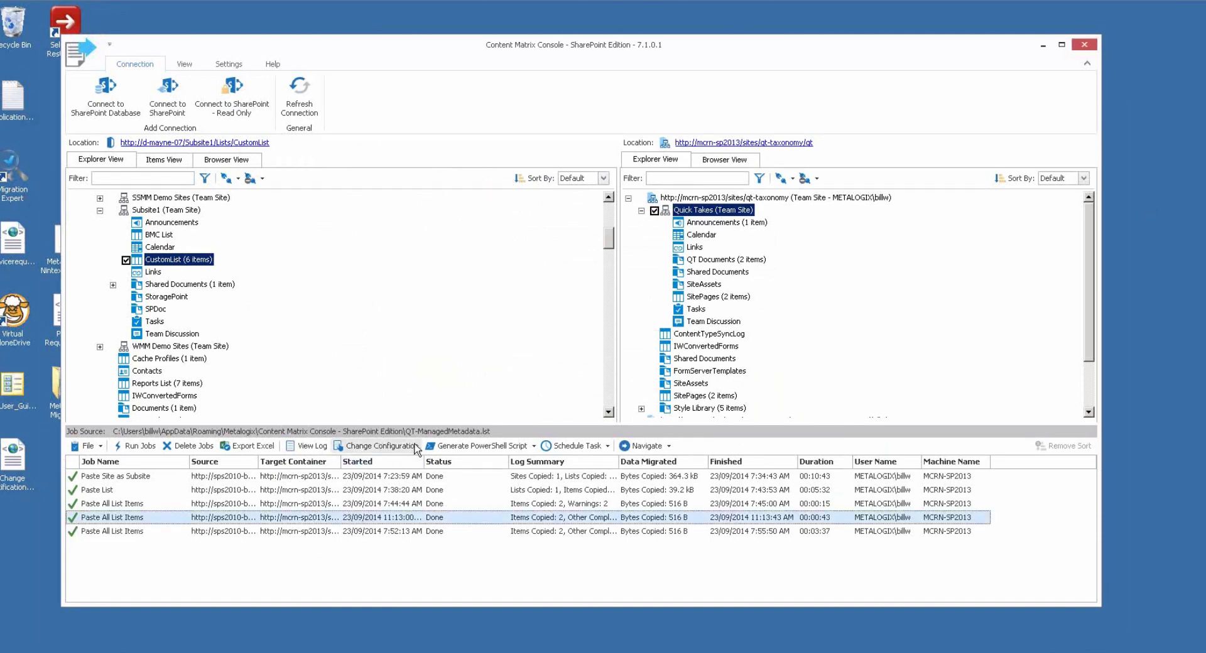
{"action": "left_click", "coordinate": [391, 447]}
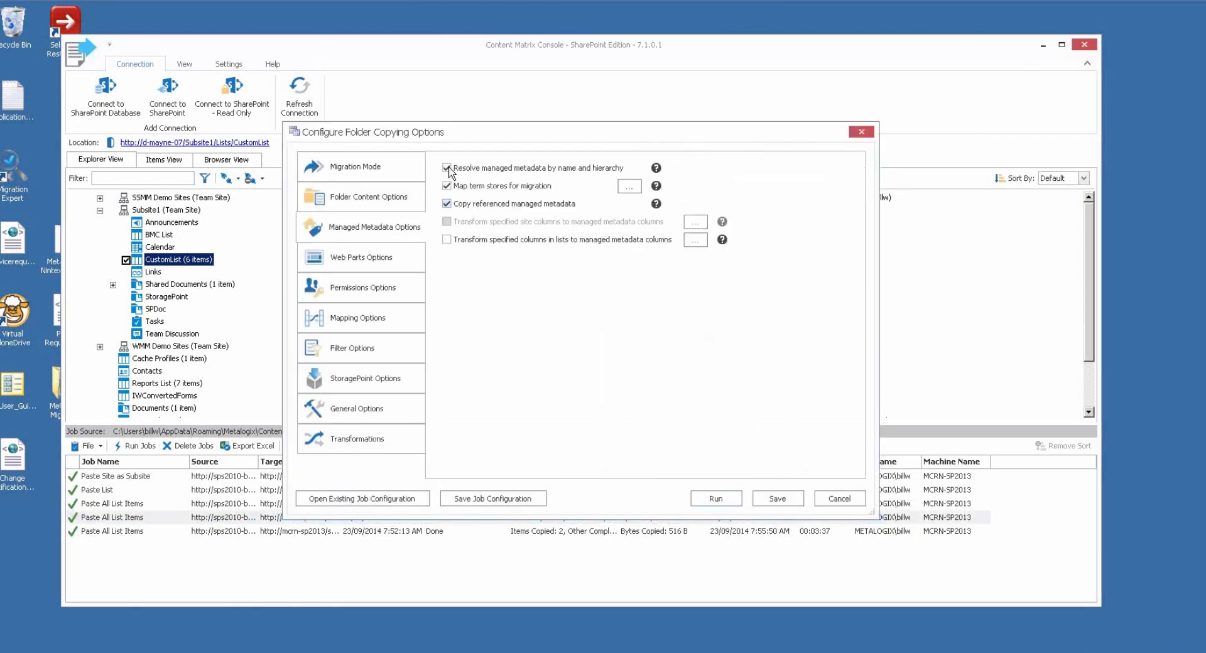
{"action": "left_click", "coordinate": [447, 168]}
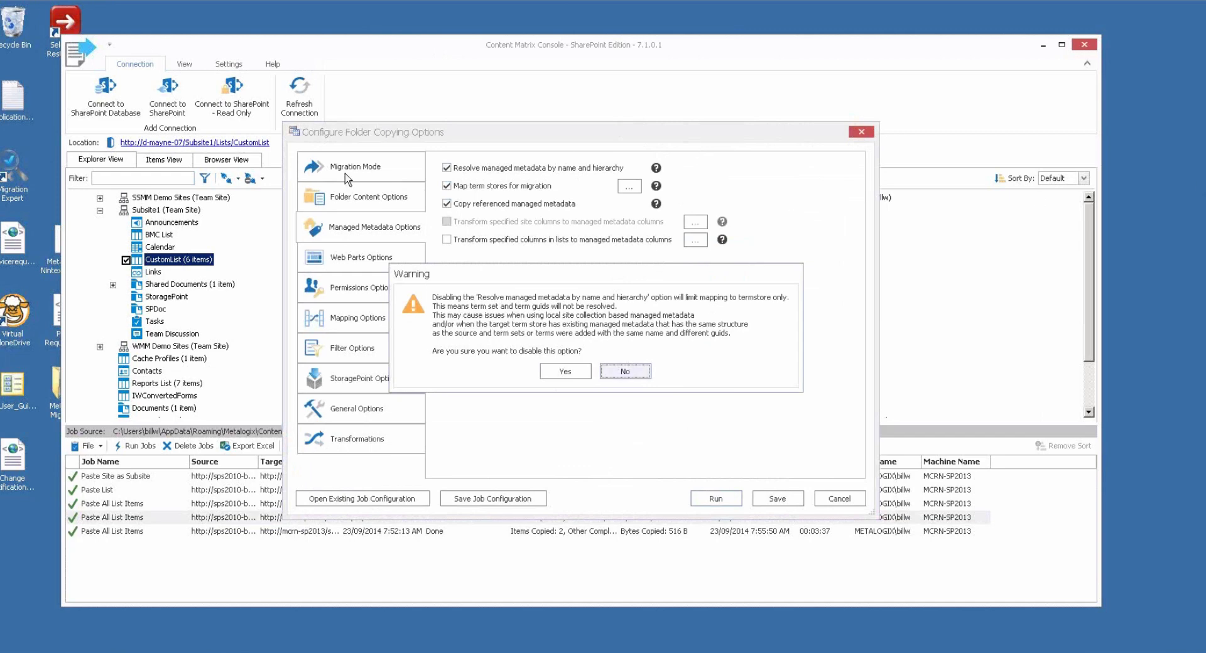
{"action": "left_click", "coordinate": [618, 372]}
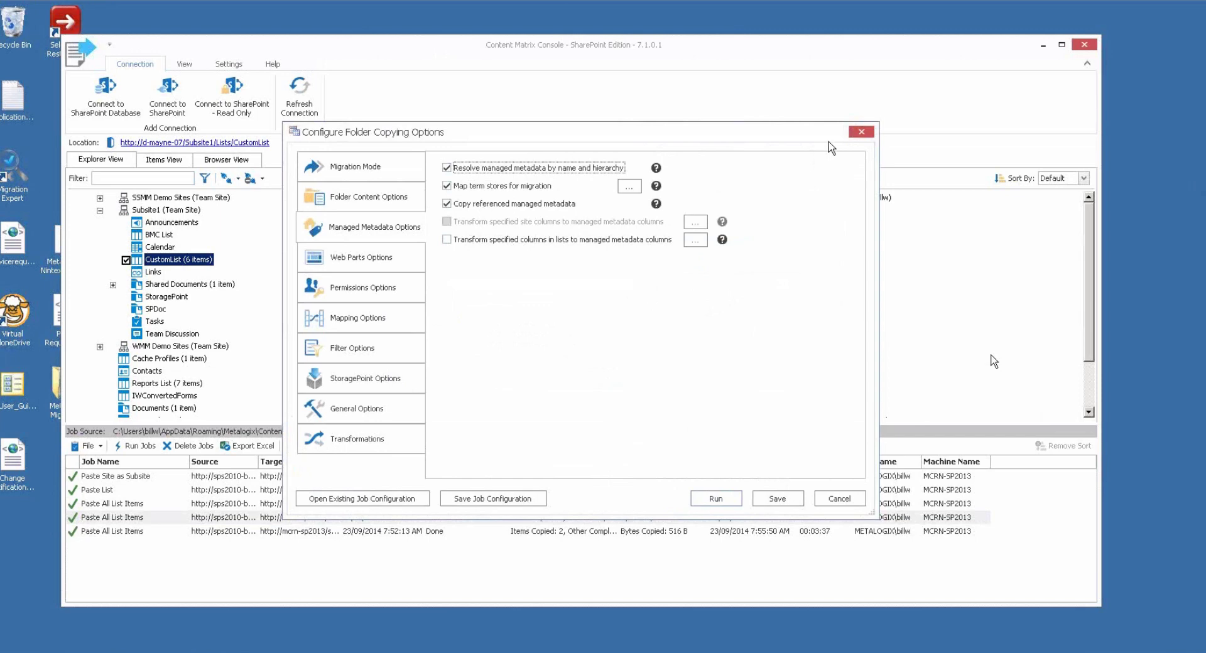
{"action": "left_click", "coordinate": [862, 133]}
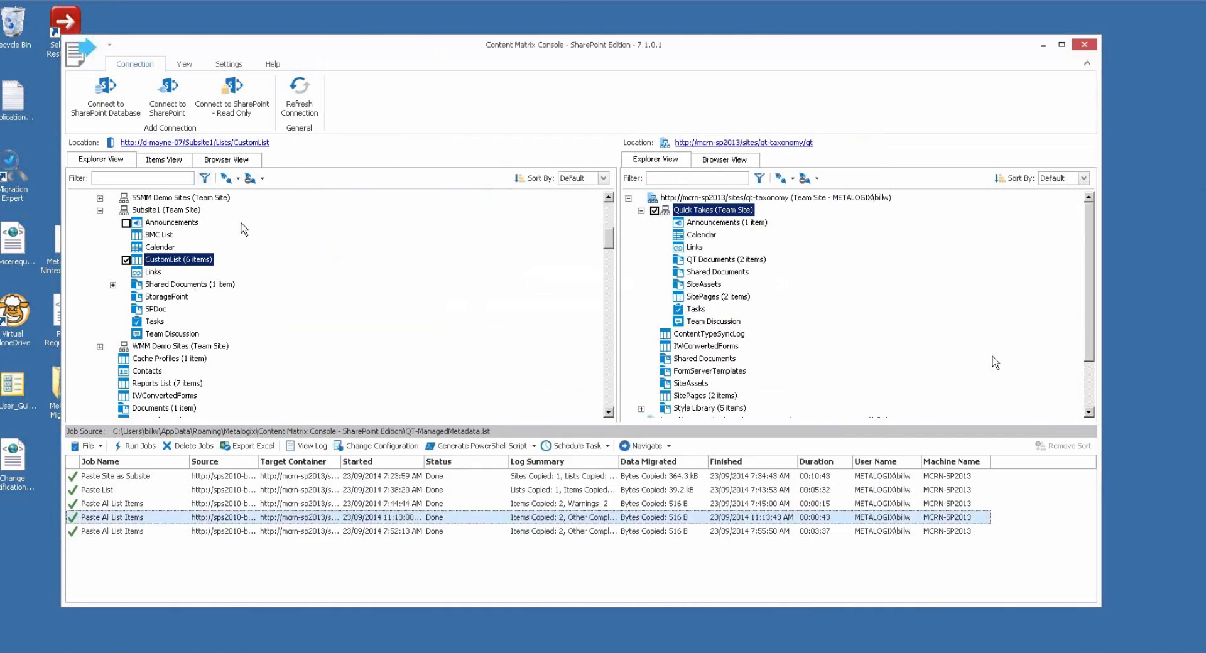
Step: Select the Subsite1 source site, and open the QT Documents library of the target Quick Takes site in the browser
{"action": "mouse_move", "coordinate": [165, 273]}
{"action": "left_click", "coordinate": [166, 213]}
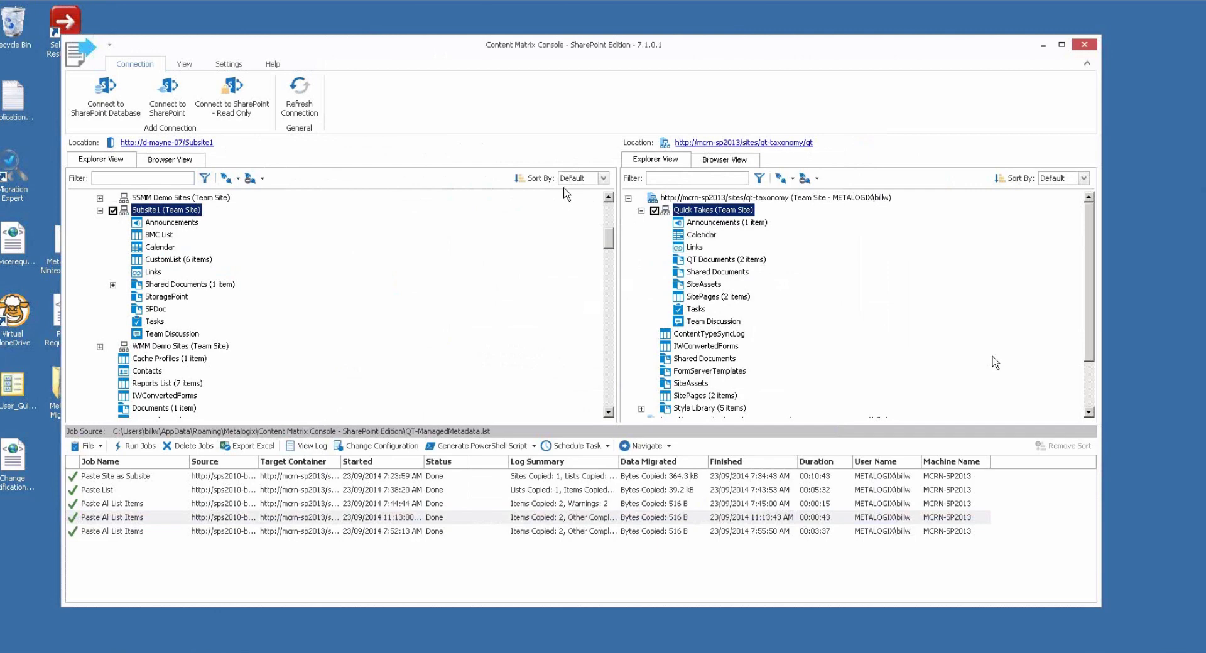
{"action": "left_click_drag", "start_coordinate": [607, 242], "coordinate": [607, 226]}
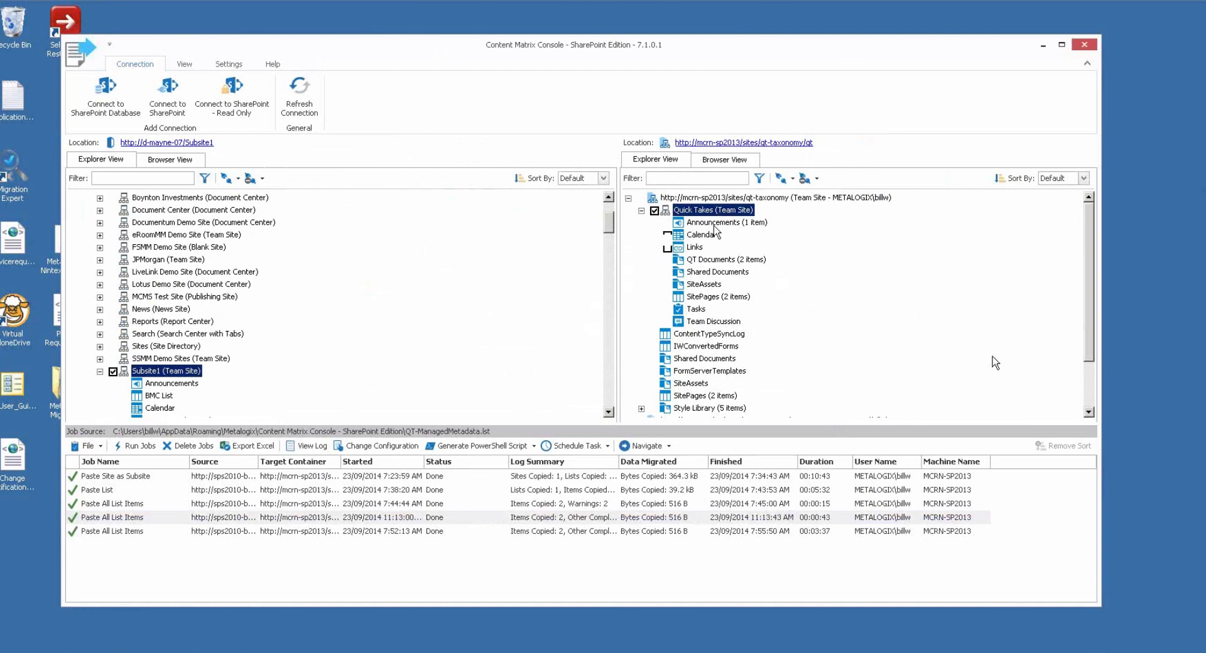
{"action": "left_click", "coordinate": [715, 147]}
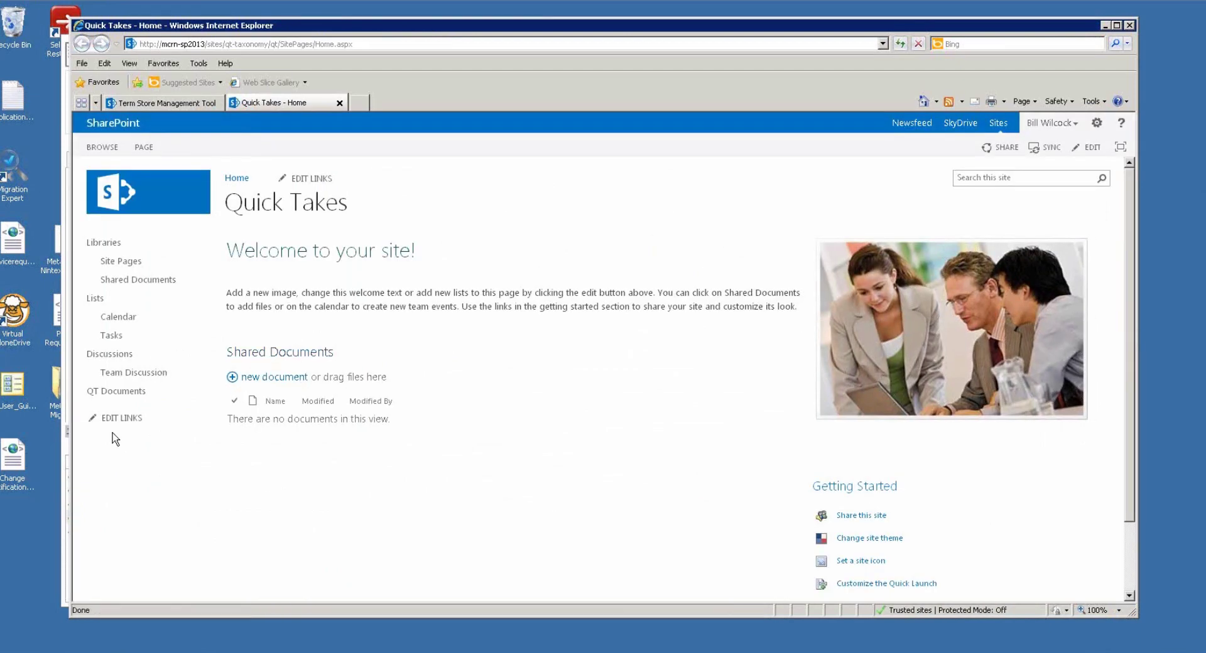
{"action": "left_click", "coordinate": [140, 394]}
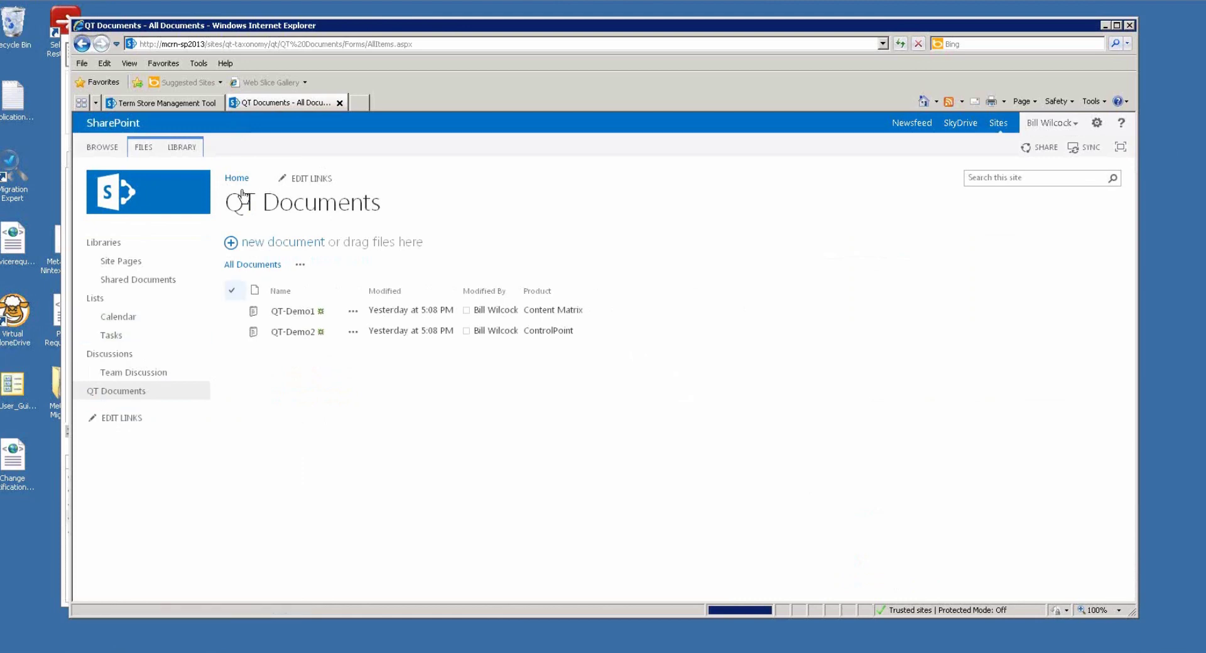
Step: In the QT Documents library settings, add an Enterprise Keywords column to the list and enable keyword synchronization
{"action": "left_click", "coordinate": [181, 147]}
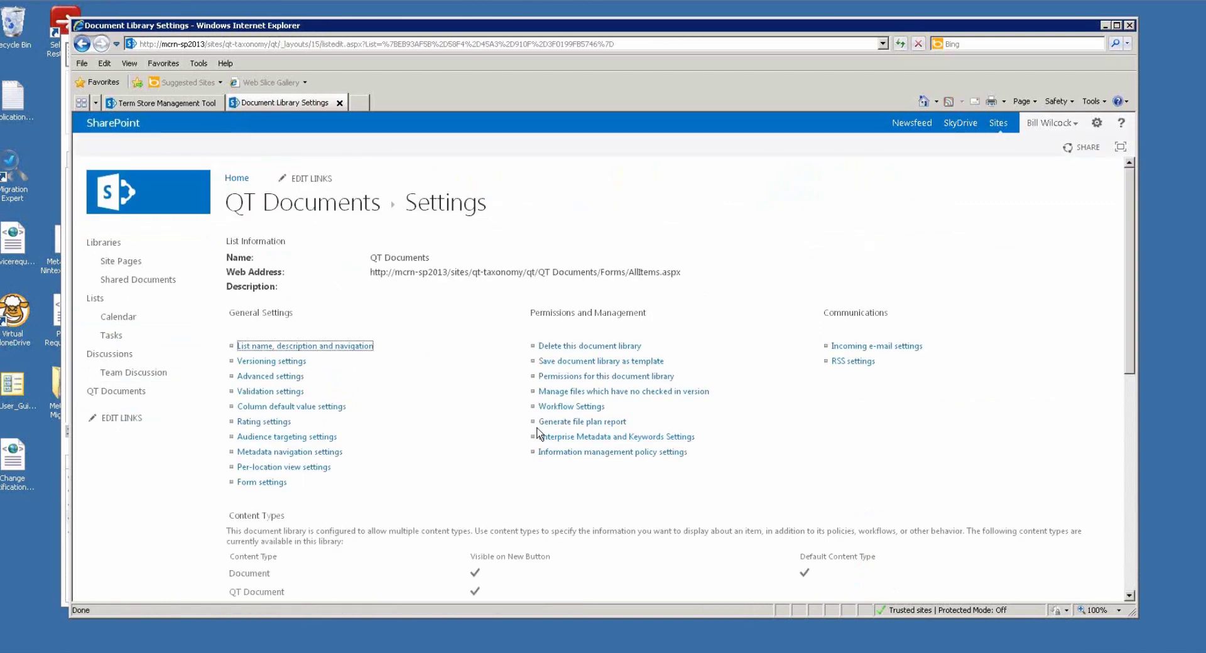
{"action": "left_click", "coordinate": [603, 437]}
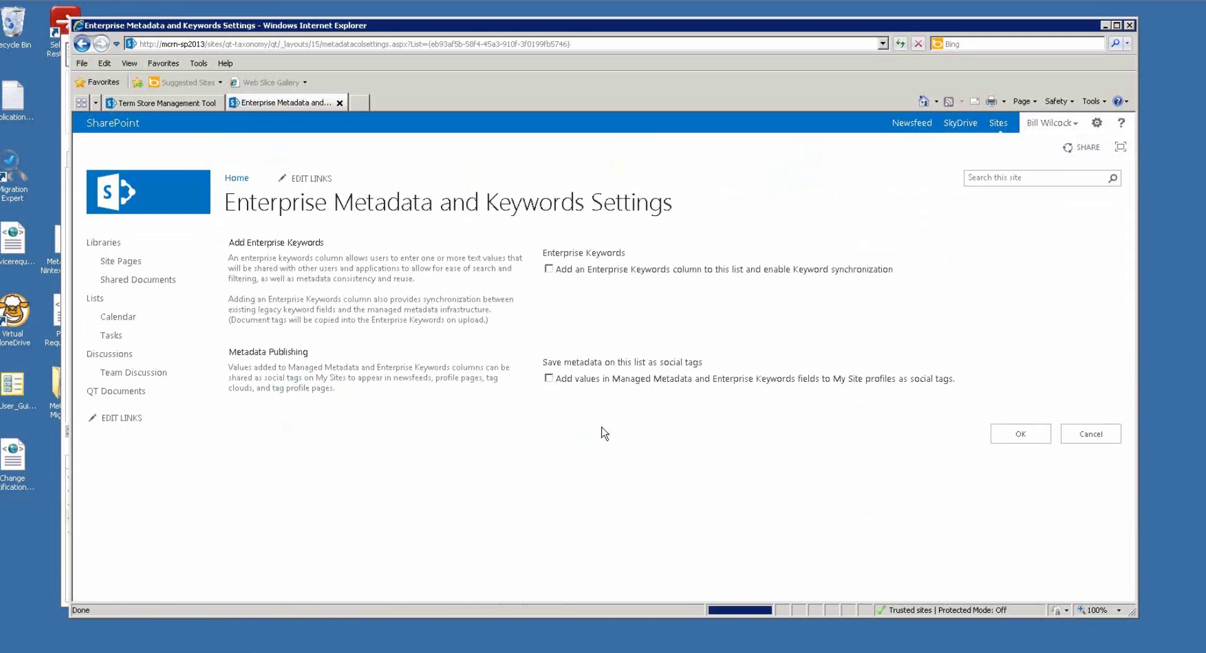
{"action": "left_click", "coordinate": [548, 269]}
{"action": "left_click", "coordinate": [1019, 434]}
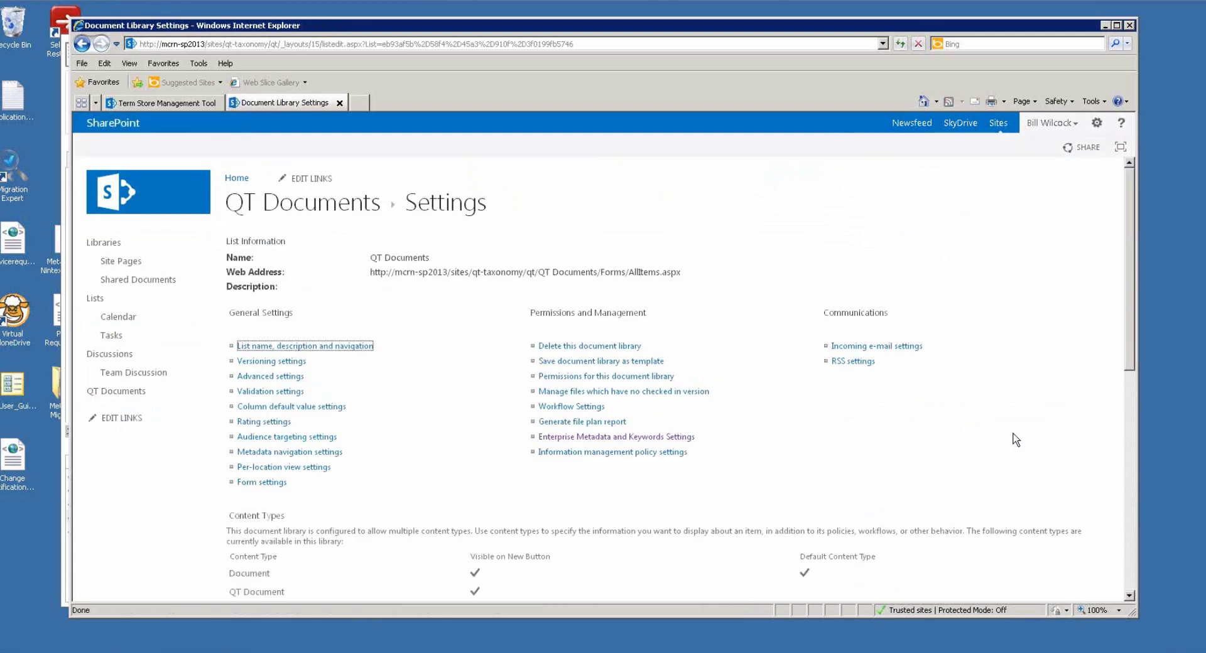
Step: Examine the columns listed in the QT Documents settings and return to the library's document view
{"action": "left_click_drag", "start_coordinate": [1131, 334], "coordinate": [1135, 469]}
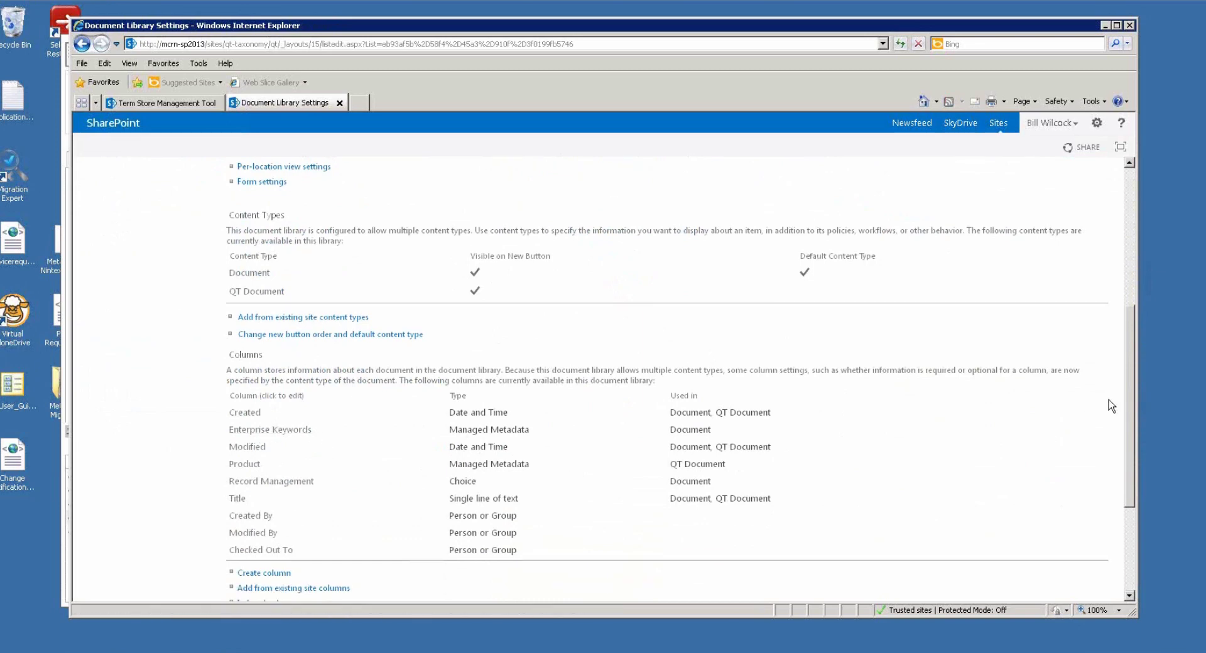
{"action": "left_click_drag", "start_coordinate": [1128, 394], "coordinate": [1127, 232]}
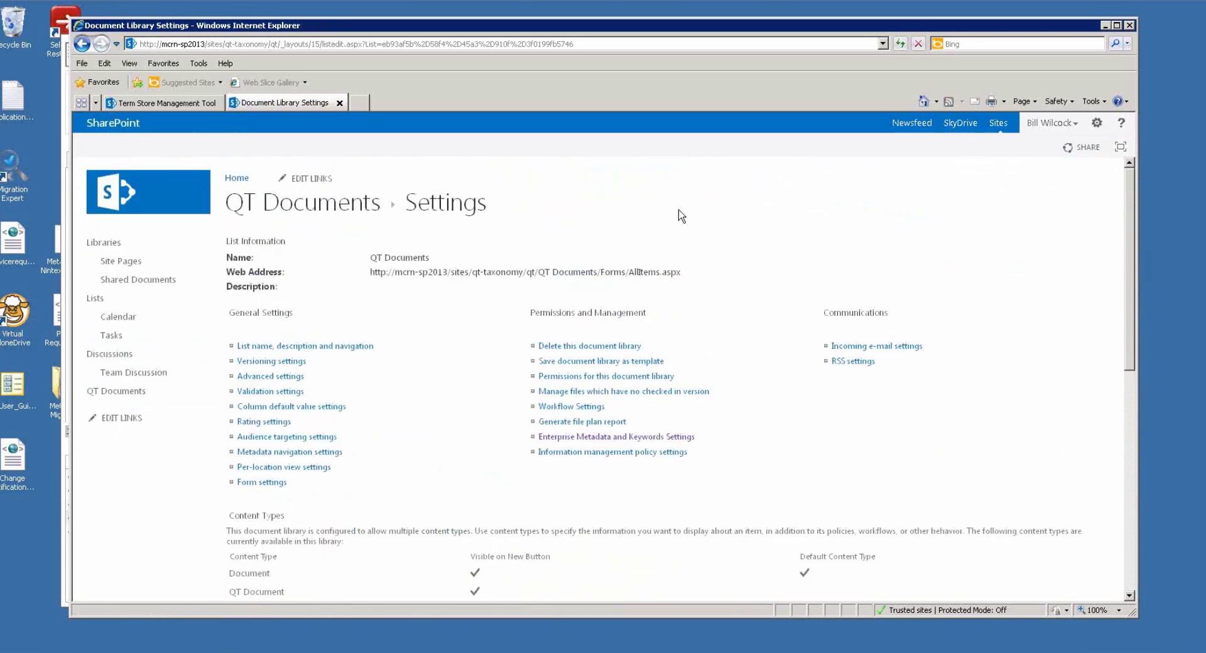
{"action": "left_click", "coordinate": [313, 204]}
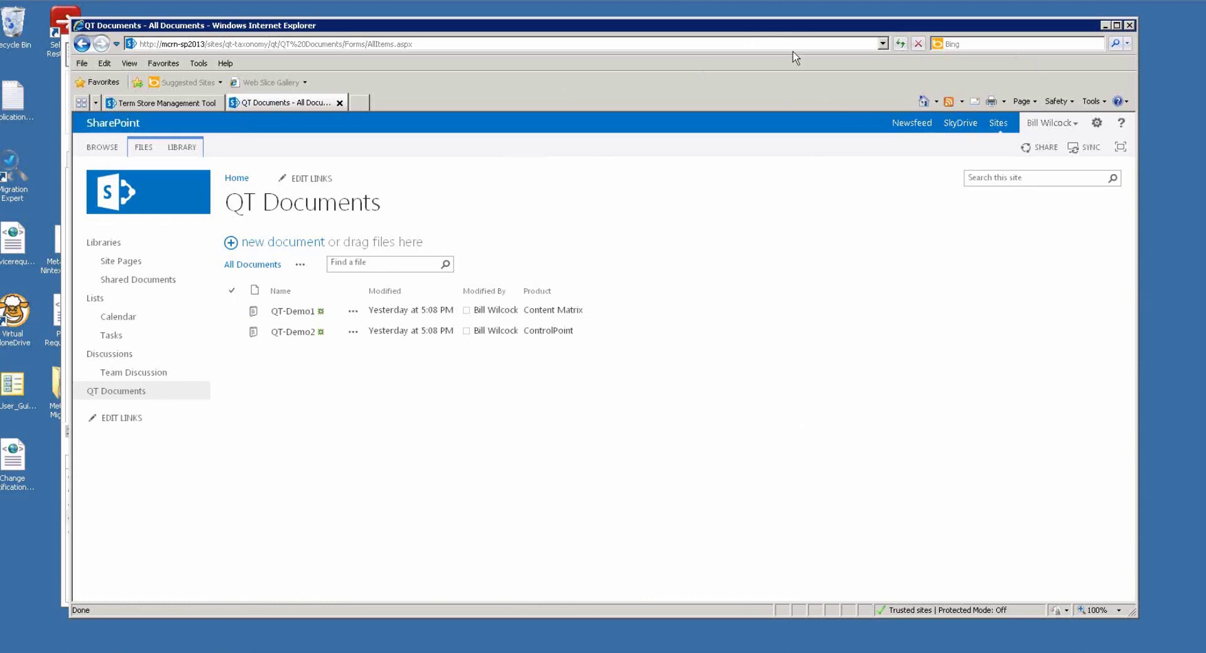
Step: Switch back to Content Matrix Console, open the Subsite1 source site in the browser and examine its CustomList items and Category values
{"action": "left_click_drag", "start_coordinate": [823, 28], "coordinate": [858, 38]}
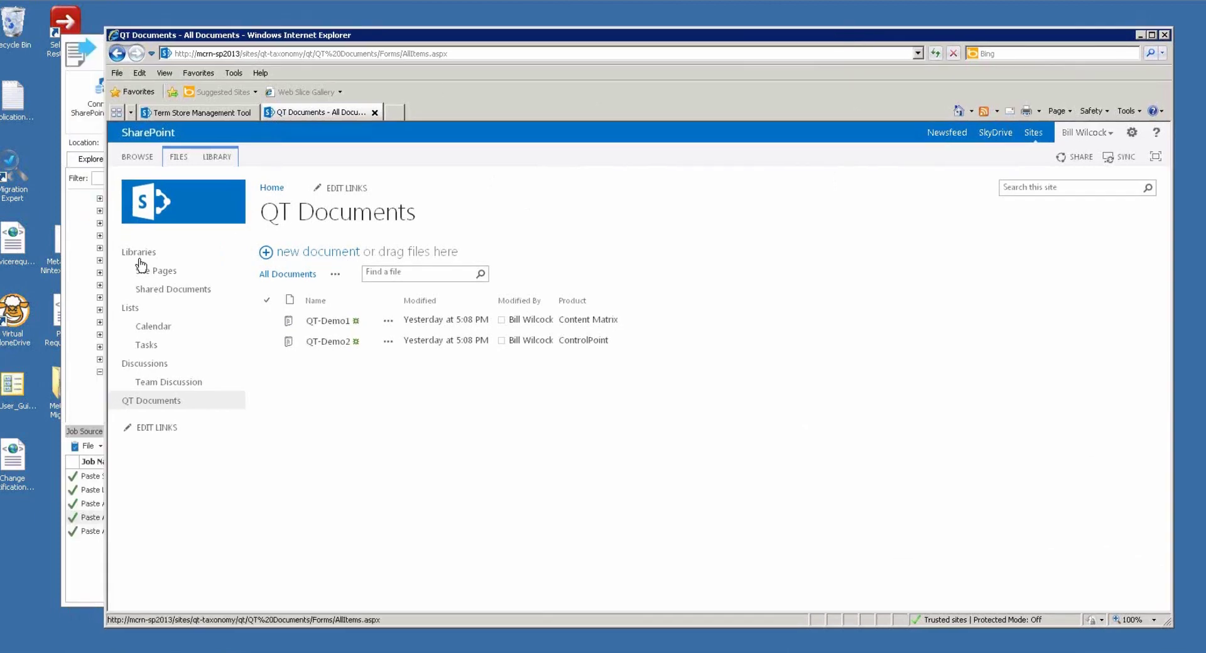
{"action": "left_click", "coordinate": [96, 442]}
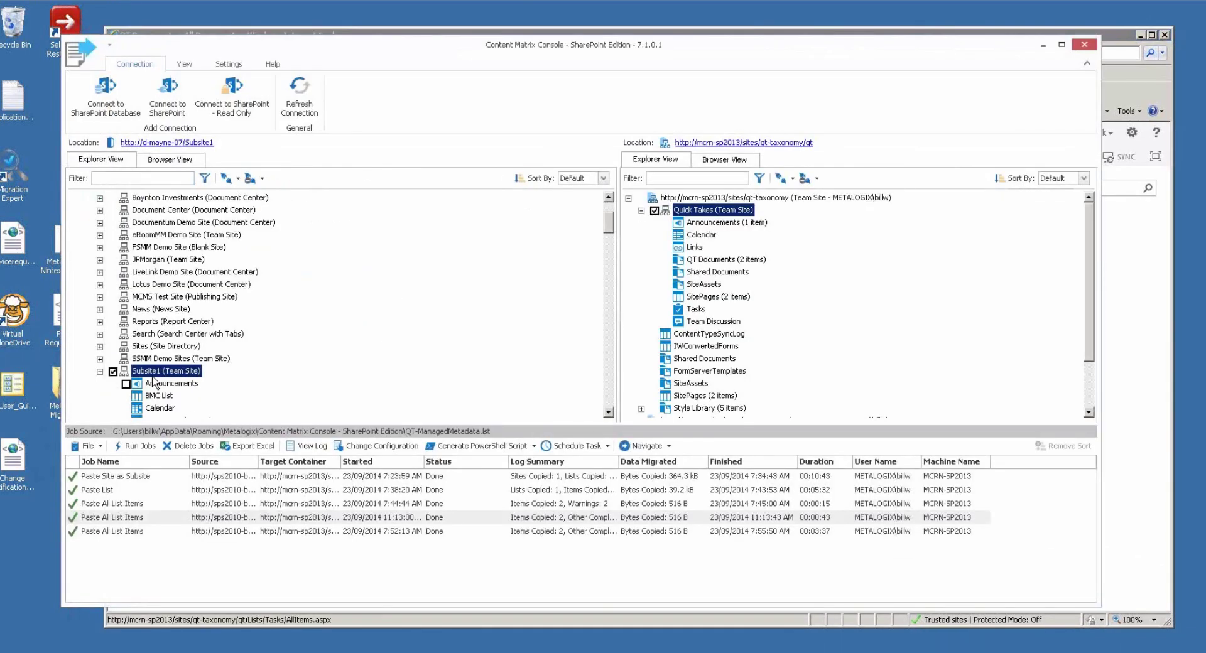
{"action": "left_click", "coordinate": [174, 142]}
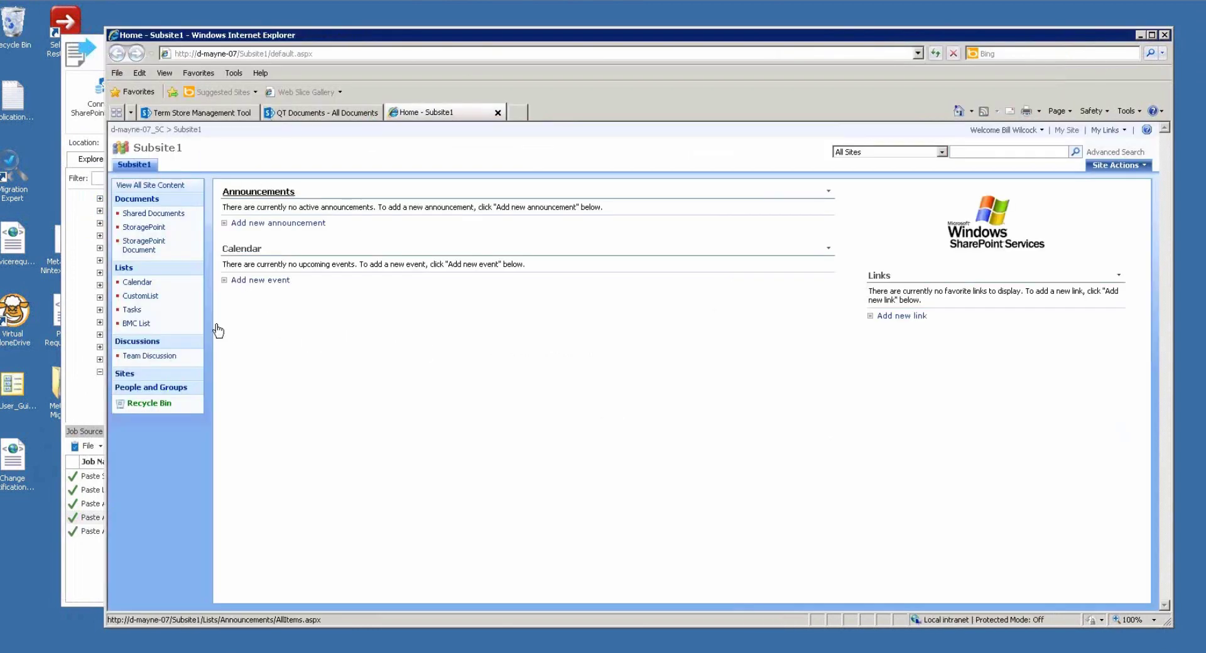
{"action": "left_click", "coordinate": [139, 299]}
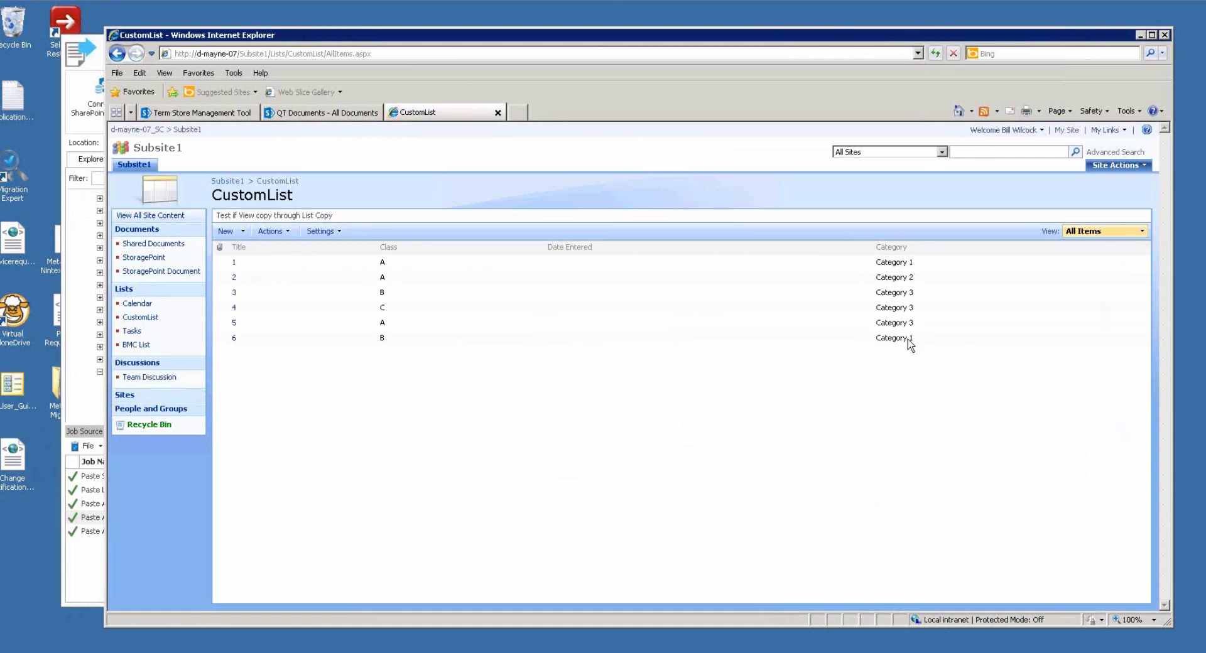
Step: Return to Content Matrix Console, copy CustomList from Subsite1 and start pasting the list into the Quick Takes site
{"action": "mouse_move", "coordinate": [339, 41]}
{"action": "left_mouse_down"}
{"action": "mouse_move", "coordinate": [305, 46]}
{"action": "mouse_move", "coordinate": [359, 42]}
{"action": "left_mouse_up"}
{"action": "left_click", "coordinate": [121, 39]}
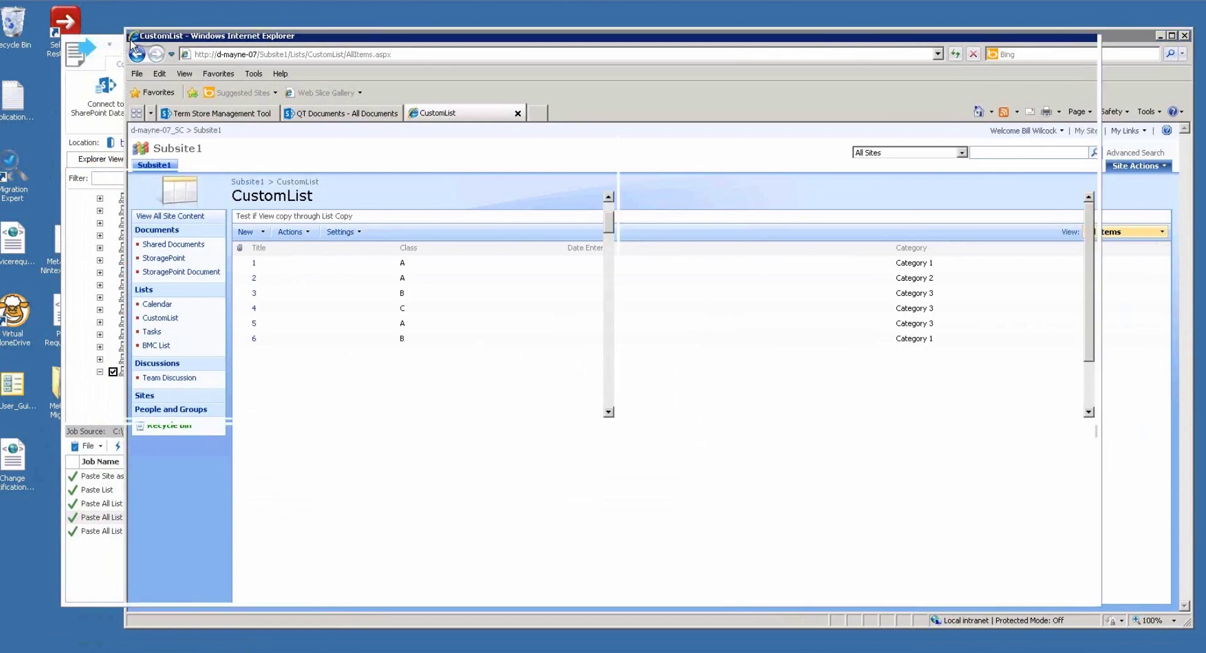
{"action": "scroll", "coordinate": [194, 352], "scroll_direction": "down", "scroll_amount": 1}
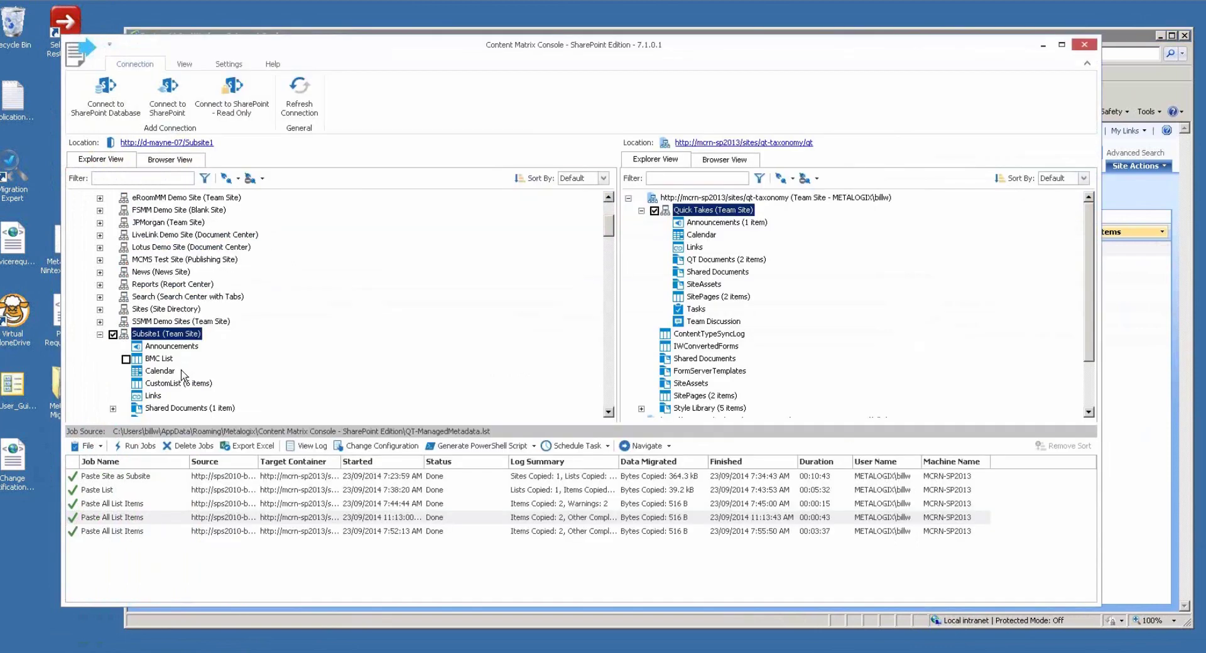
{"action": "right_click", "coordinate": [177, 382]}
{"action": "left_click", "coordinate": [217, 440]}
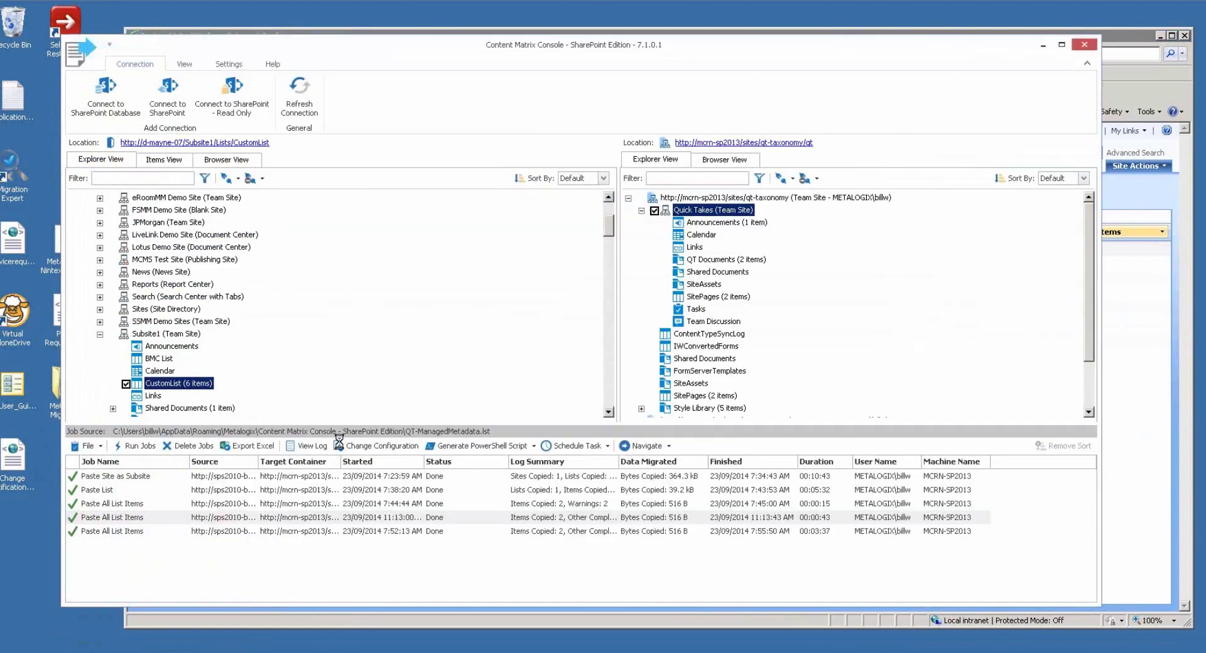
{"action": "right_click", "coordinate": [737, 213]}
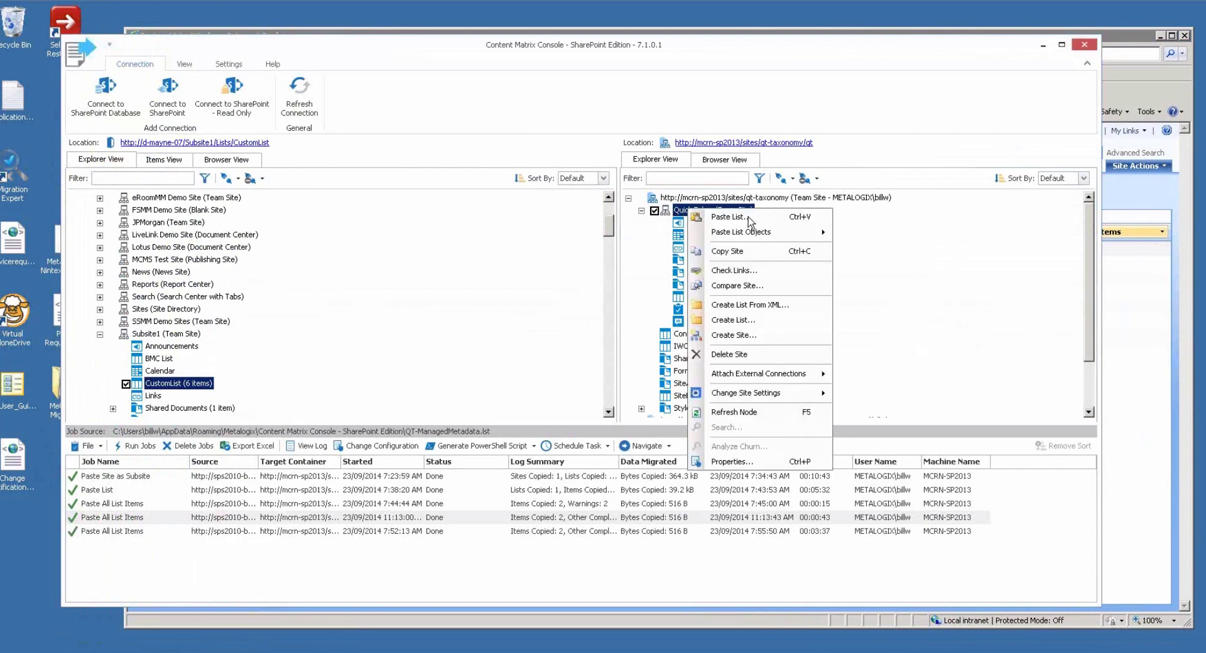
{"action": "left_click", "coordinate": [732, 216]}
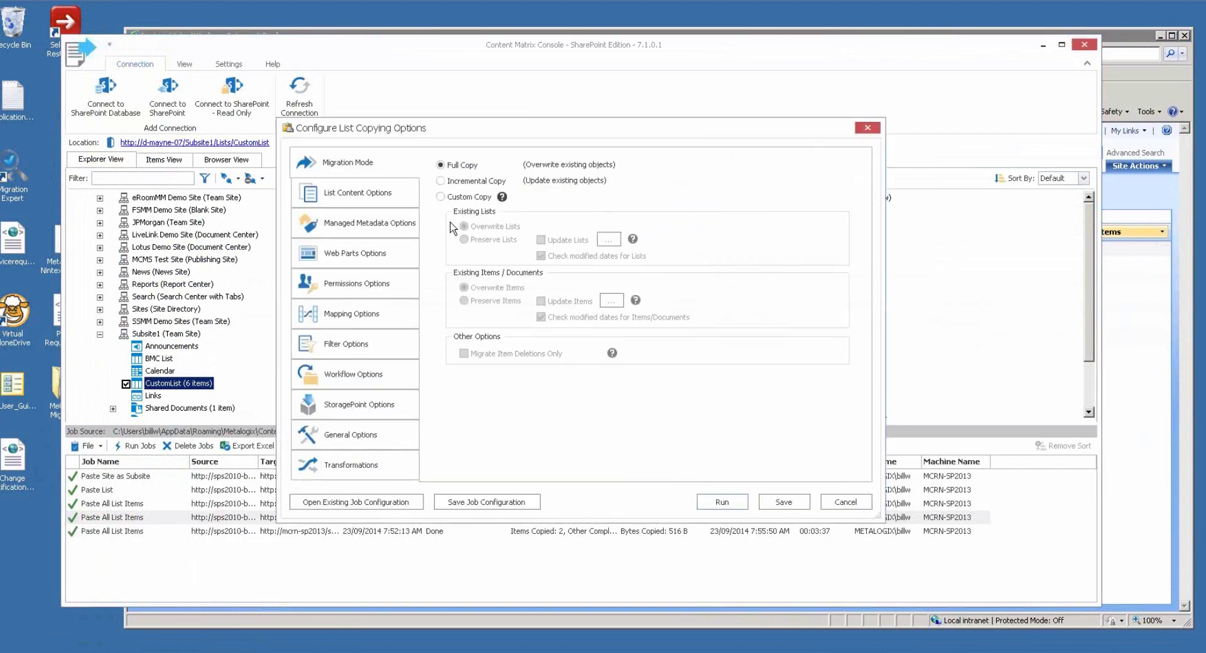
Step: Enable transforming specified list columns to managed metadata columns and start a column transformation for CustomList
{"action": "left_click", "coordinate": [379, 198]}
{"action": "left_click", "coordinate": [377, 224]}
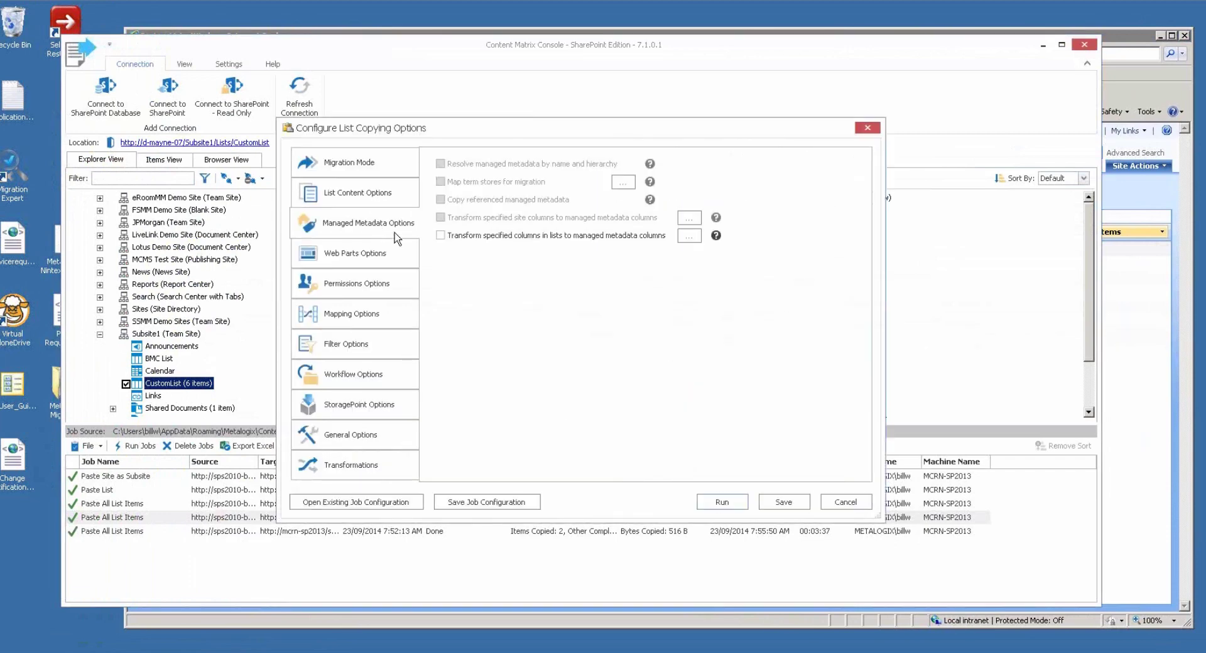
{"action": "left_click", "coordinate": [441, 236]}
{"action": "left_click", "coordinate": [689, 237]}
{"action": "left_click", "coordinate": [464, 188]}
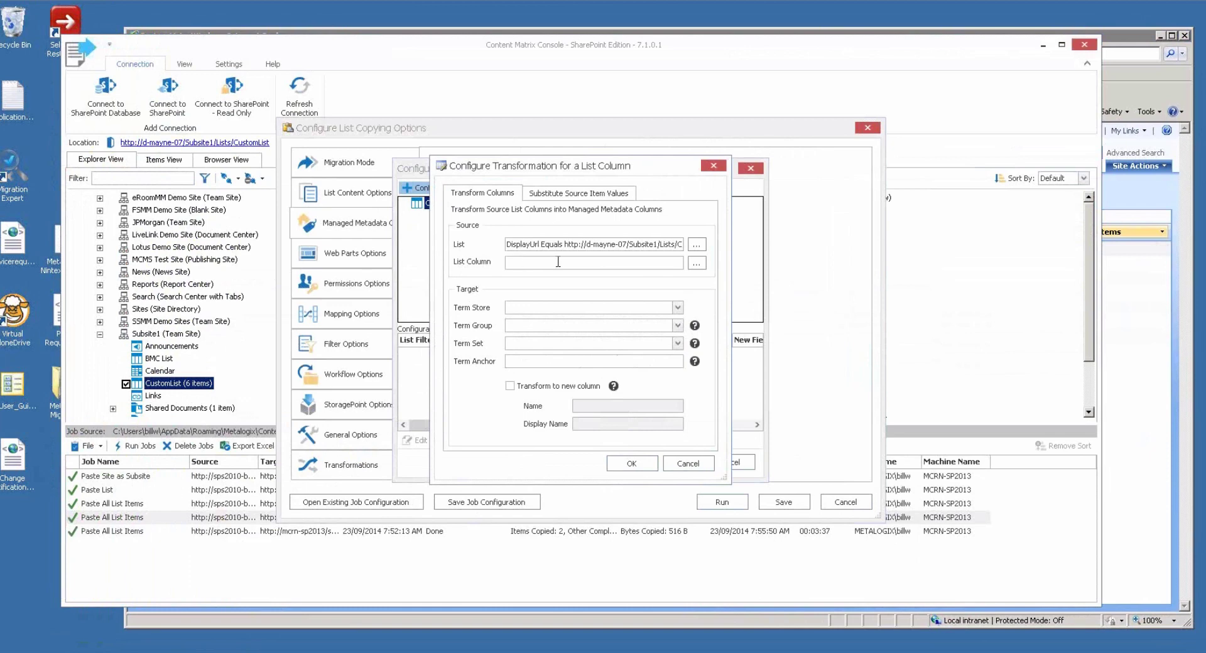
Step: Set the transformation's list column filter to Name Equals Category
{"action": "left_click", "coordinate": [696, 262]}
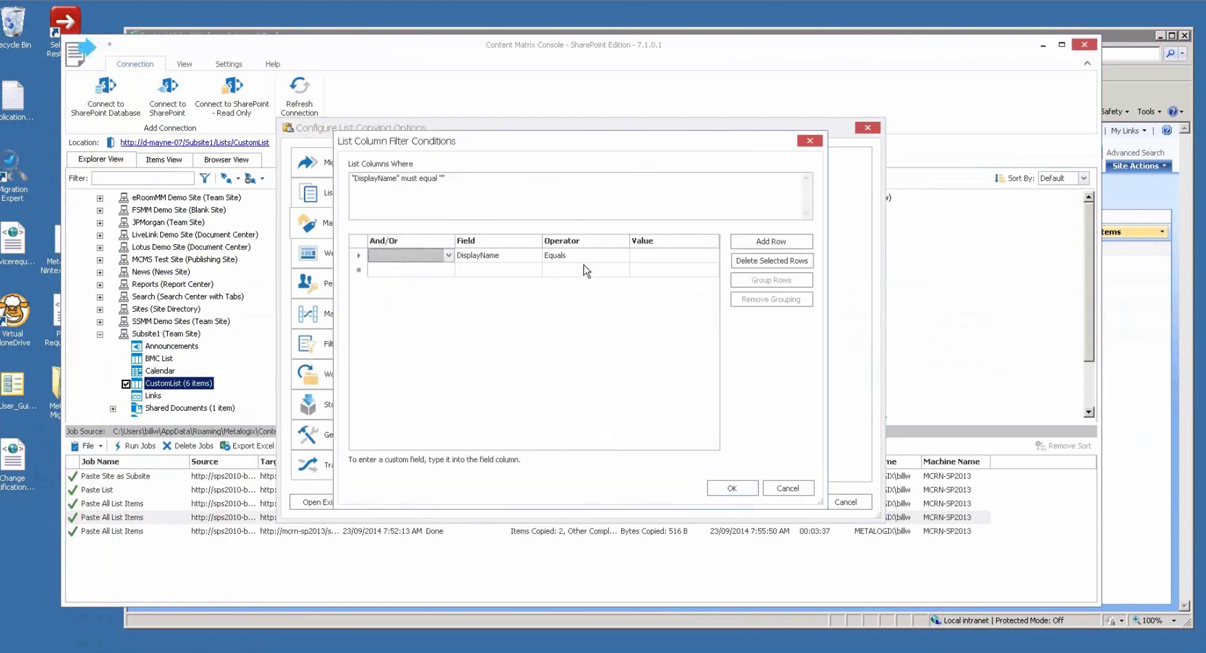
{"action": "left_click", "coordinate": [515, 255]}
{"action": "left_click", "coordinate": [535, 255]}
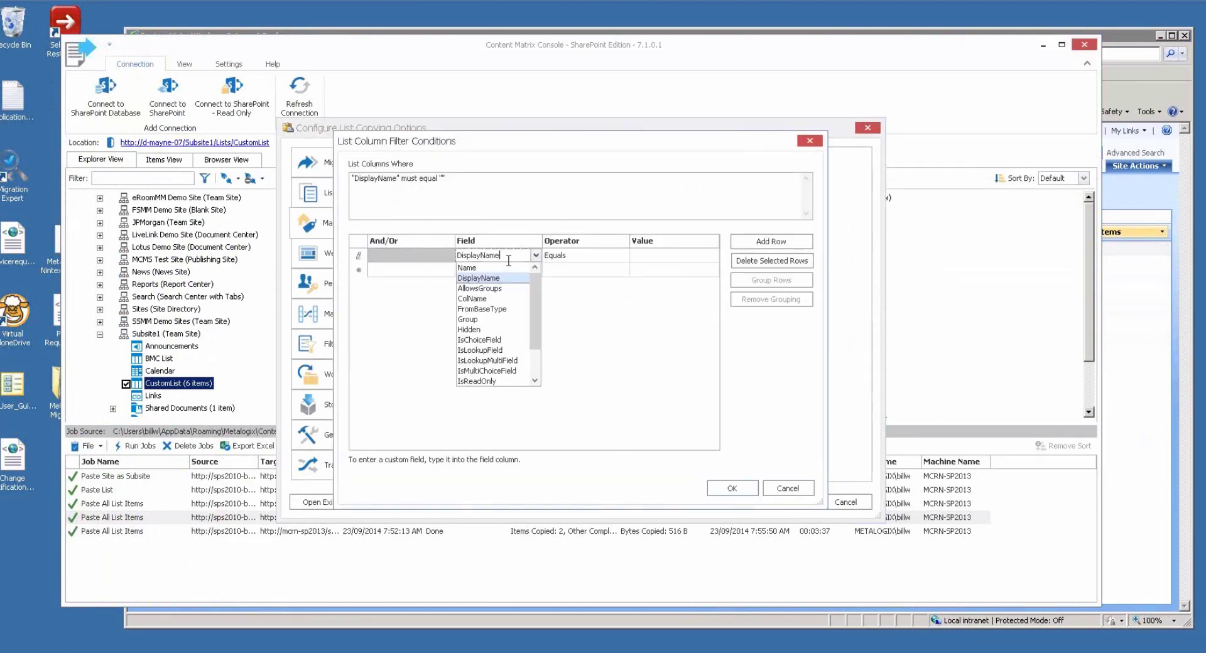
{"action": "left_click", "coordinate": [496, 267]}
{"action": "left_click", "coordinate": [676, 256]}
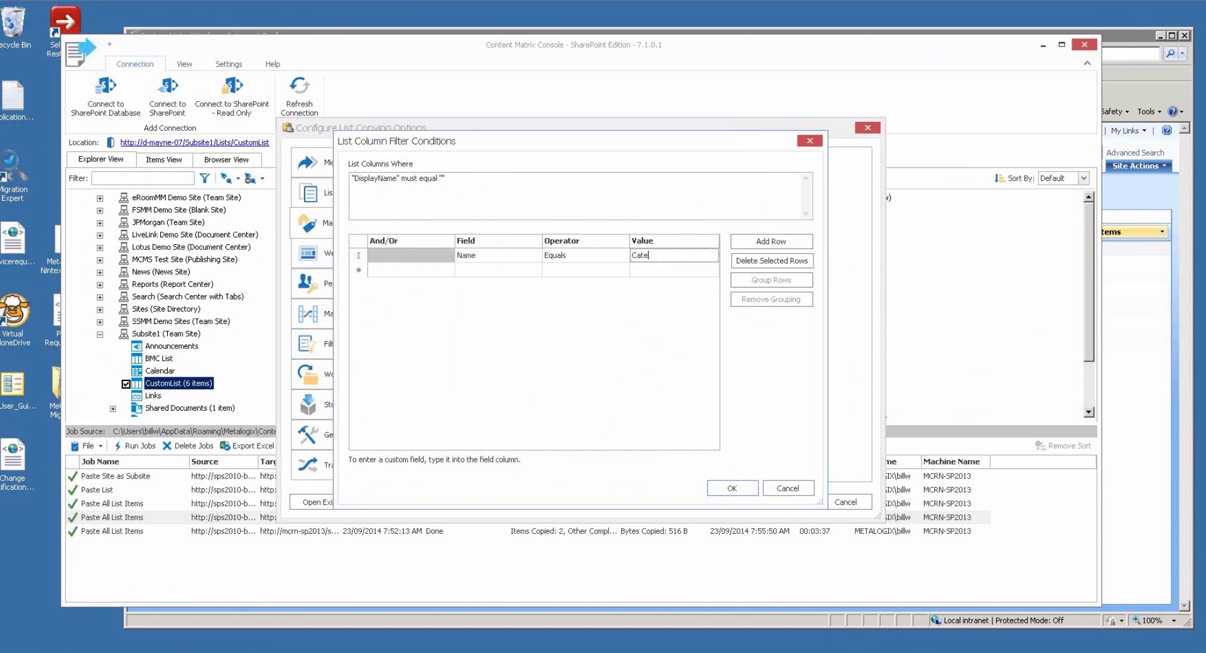
{"action": "type", "text": "Category"}
{"action": "left_click", "coordinate": [732, 488]}
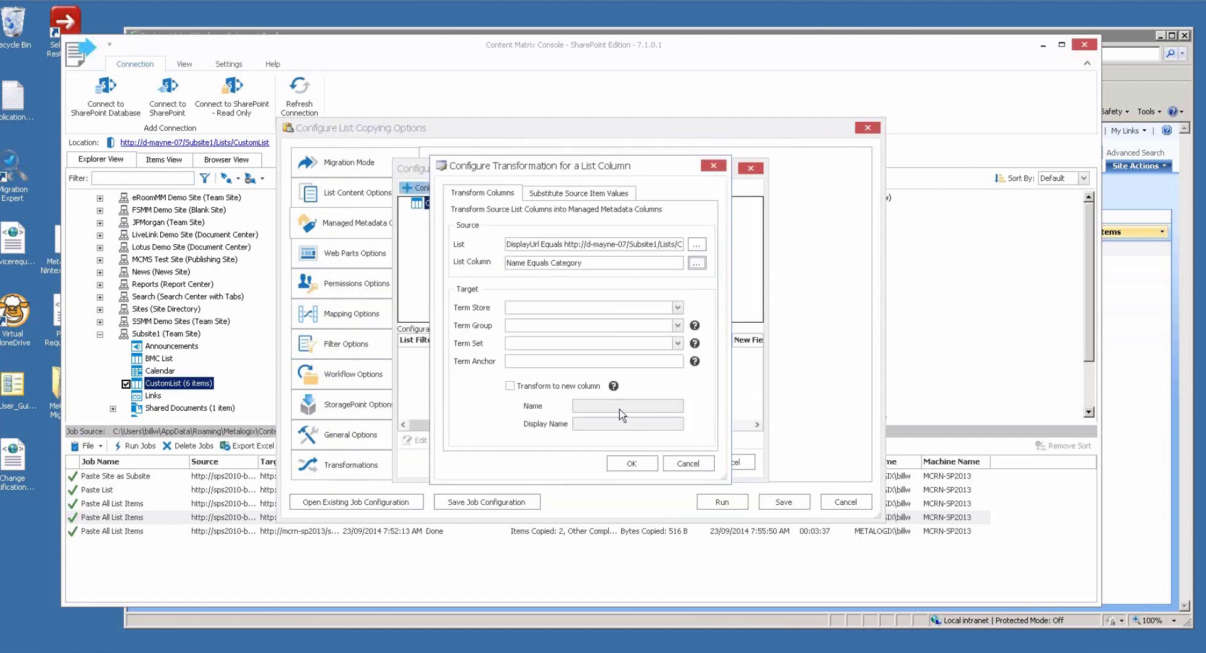
Step: Set the transformation's target term store to Managed Metadata Service 2013 and its term group to Quick Takes
{"action": "left_click", "coordinate": [677, 307]}
{"action": "left_click", "coordinate": [606, 320]}
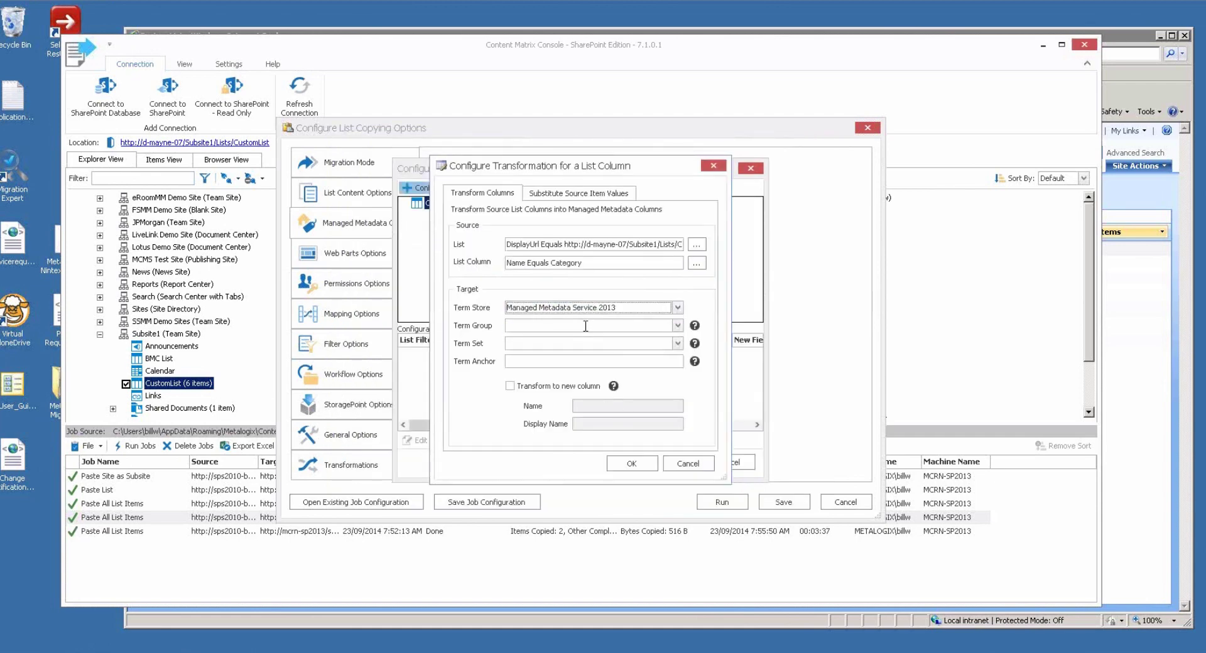
{"action": "left_click", "coordinate": [677, 325]}
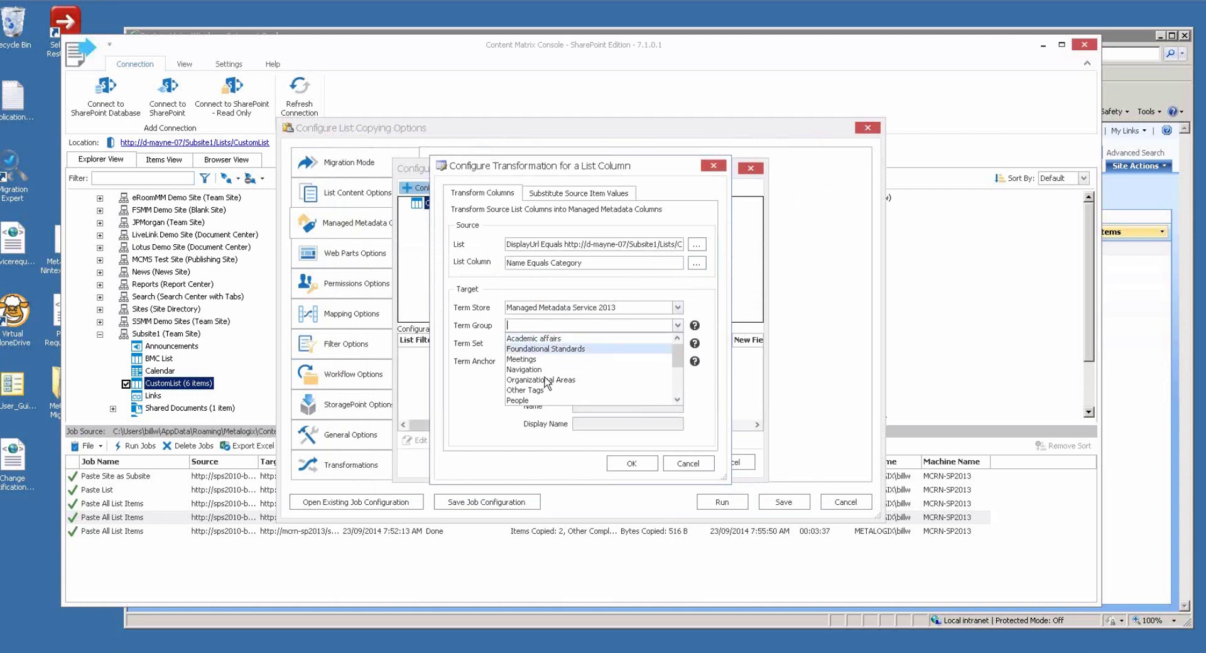
{"action": "scroll", "coordinate": [548, 387], "scroll_direction": "down", "scroll_amount": 1}
{"action": "scroll", "coordinate": [547, 388], "scroll_direction": "down", "scroll_amount": 2}
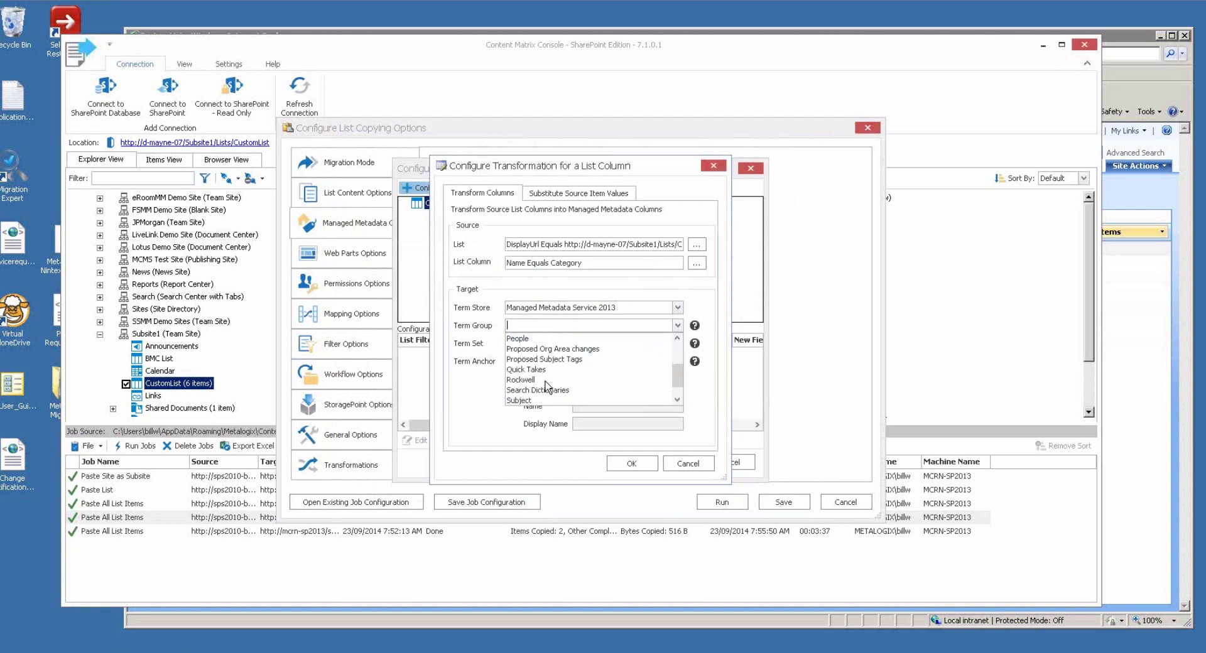
{"action": "left_click", "coordinate": [540, 369]}
Step: Choose Product as the target term set and confirm the Category column transformation for CustomList
{"action": "left_click", "coordinate": [592, 343]}
{"action": "left_click", "coordinate": [665, 343]}
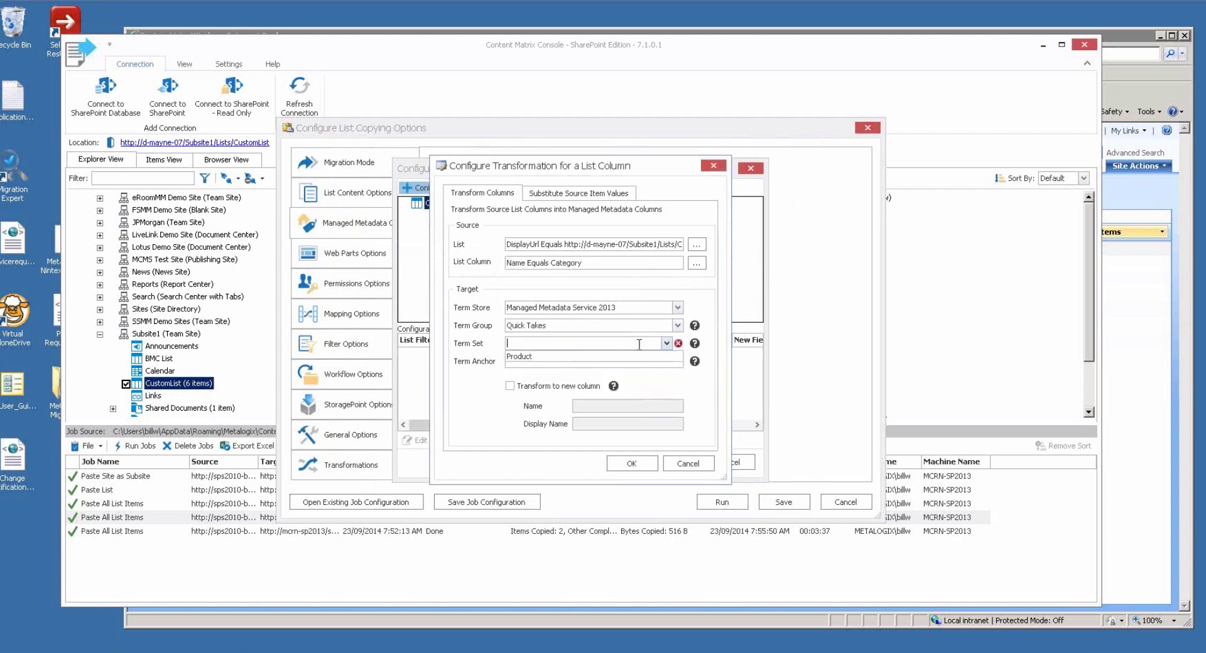
{"action": "left_click", "coordinate": [537, 357]}
{"action": "left_click", "coordinate": [603, 361]}
{"action": "left_click", "coordinate": [557, 344]}
{"action": "left_click", "coordinate": [630, 464]}
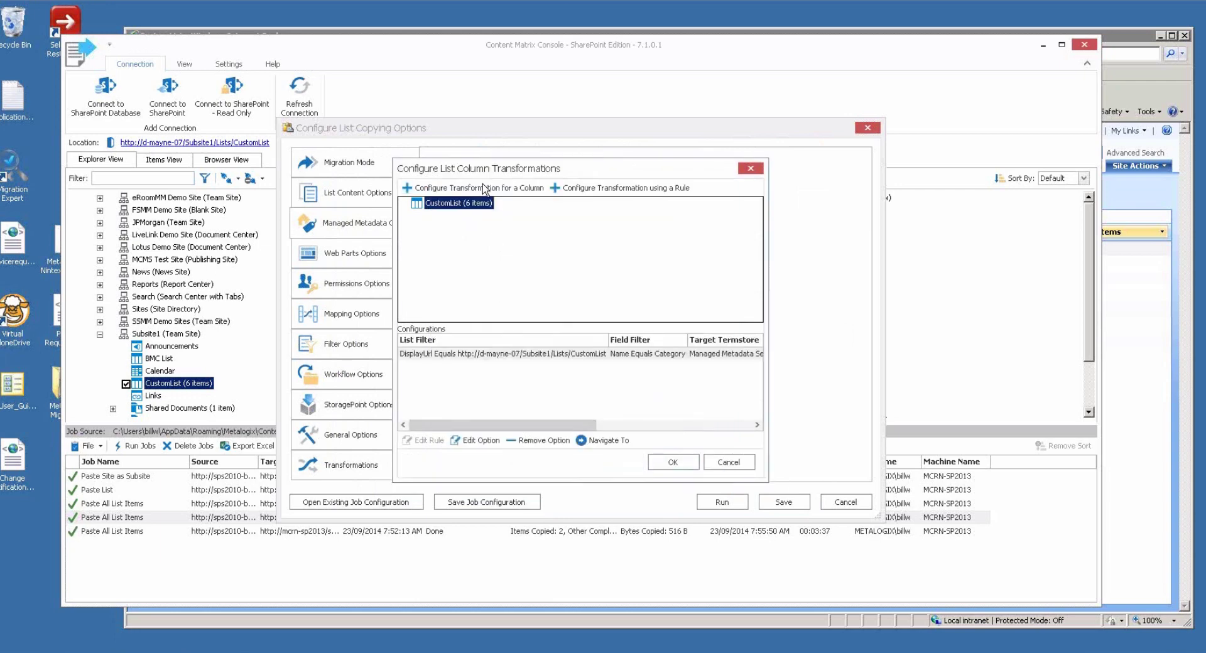
{"action": "left_click", "coordinate": [672, 463]}
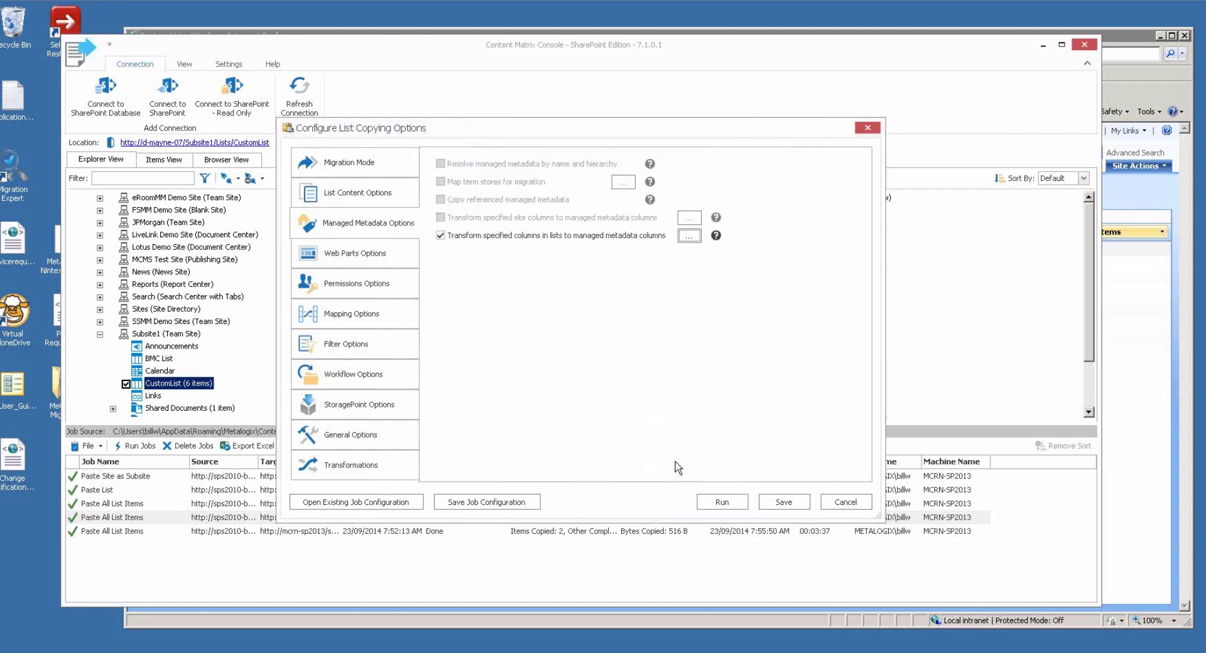
Step: Run the CustomList paste job, follow its detailed event log until completion and close the job window
{"action": "left_click", "coordinate": [348, 255]}
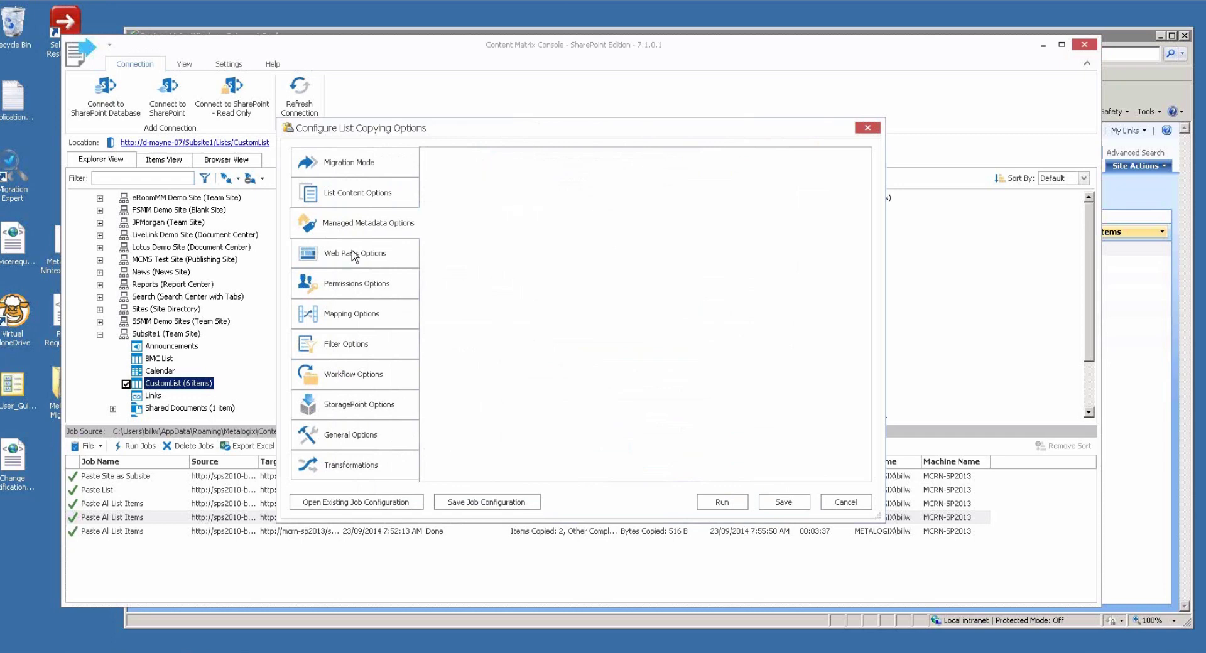
{"action": "left_click", "coordinate": [722, 501]}
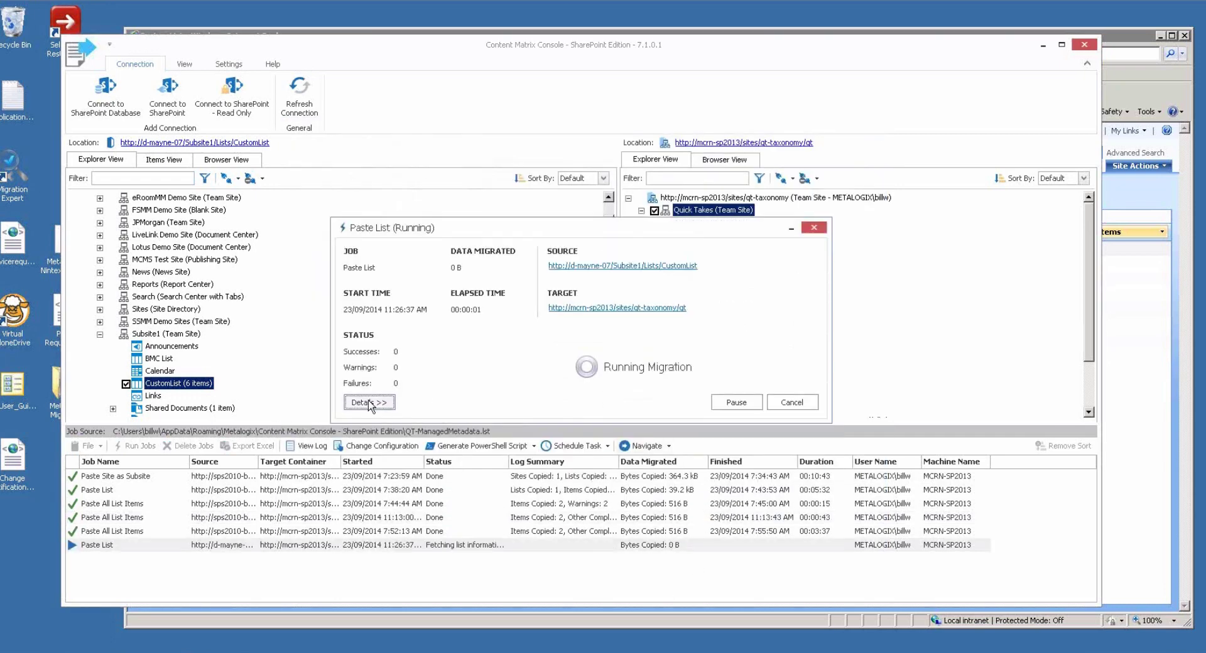
{"action": "left_click", "coordinate": [369, 402]}
{"action": "left_click_drag", "start_coordinate": [510, 232], "coordinate": [480, 162]}
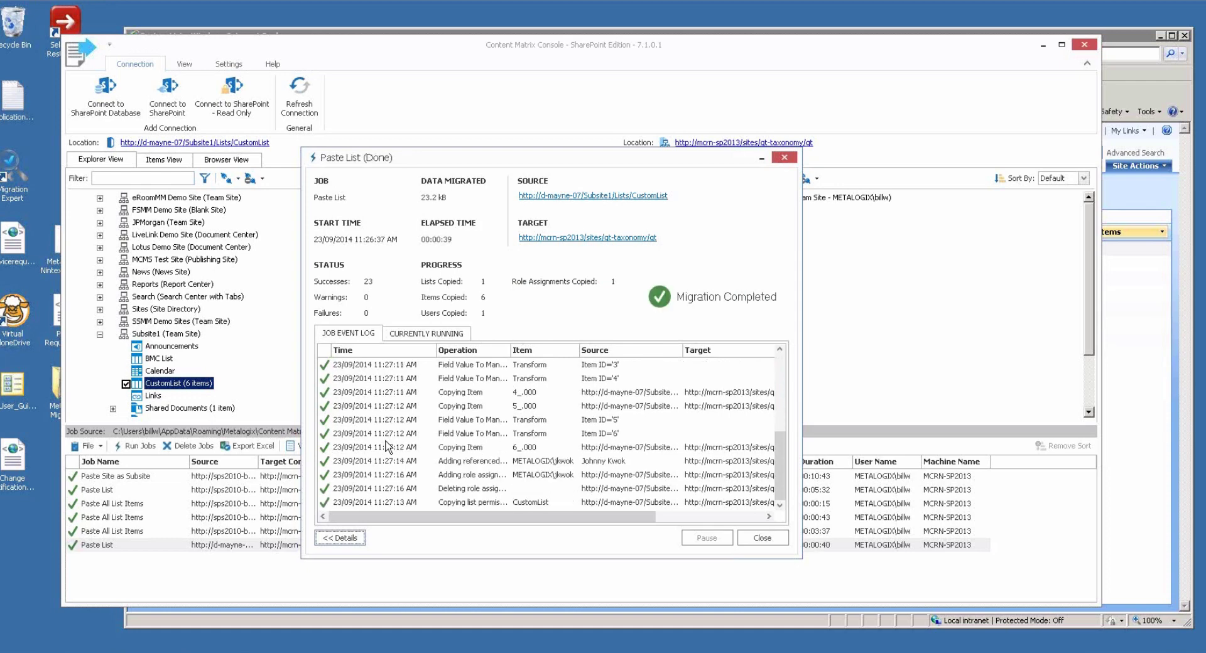
{"action": "left_click", "coordinate": [777, 542]}
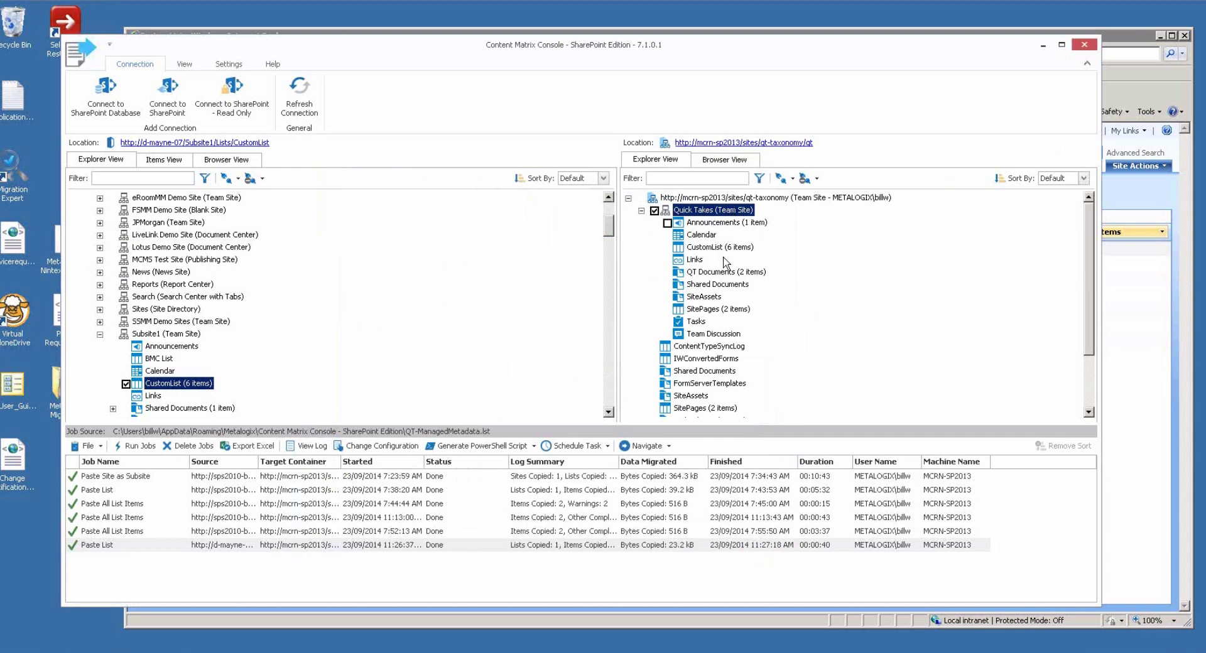
Step: Open the migrated CustomList from Quick Takes in the browser and examine the terms selectable for item 1's Category
{"action": "left_click", "coordinate": [719, 247]}
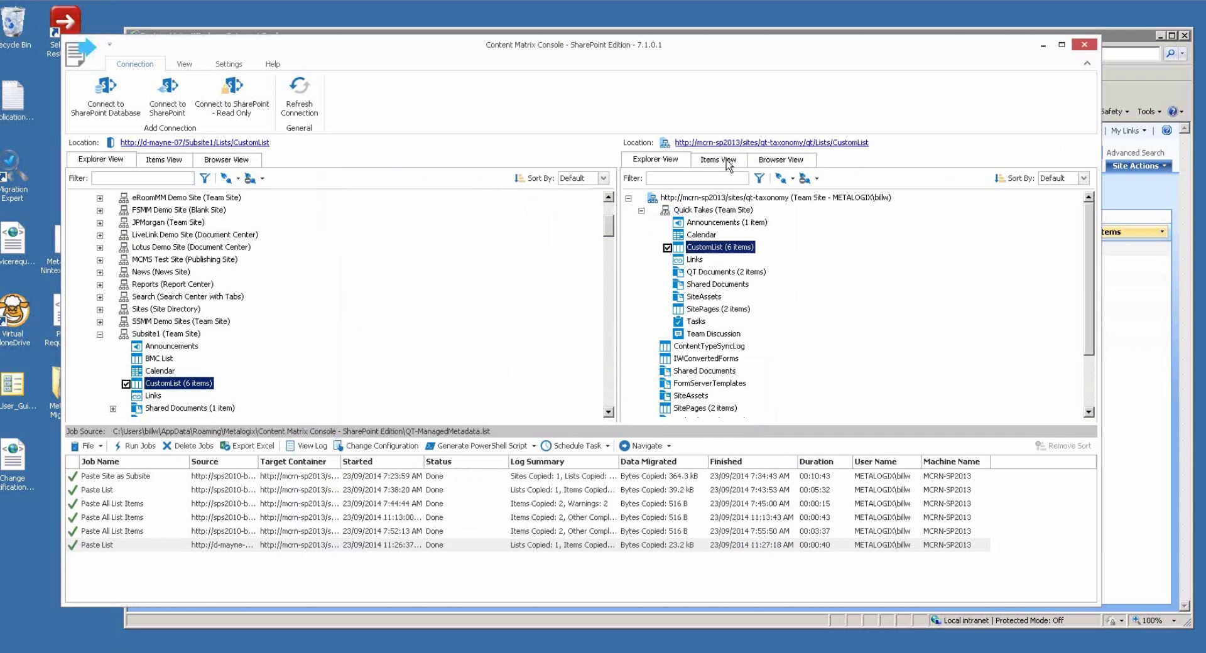
{"action": "left_click", "coordinate": [727, 143]}
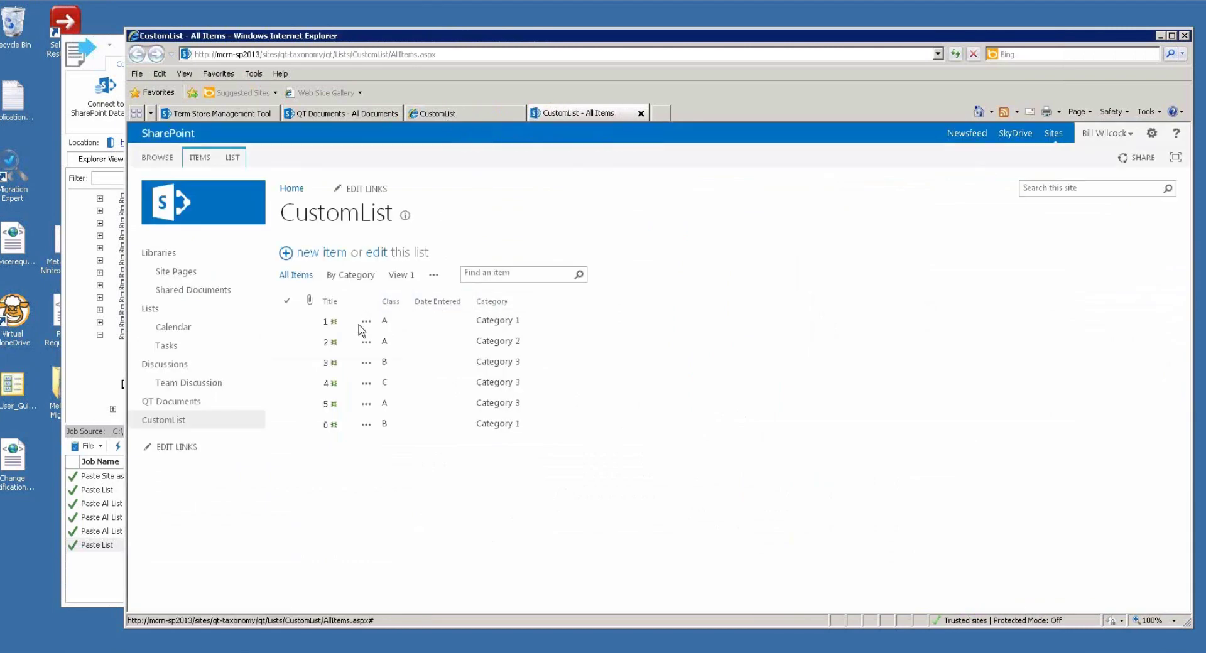
{"action": "left_click", "coordinate": [382, 320]}
{"action": "right_click", "coordinate": [383, 320]}
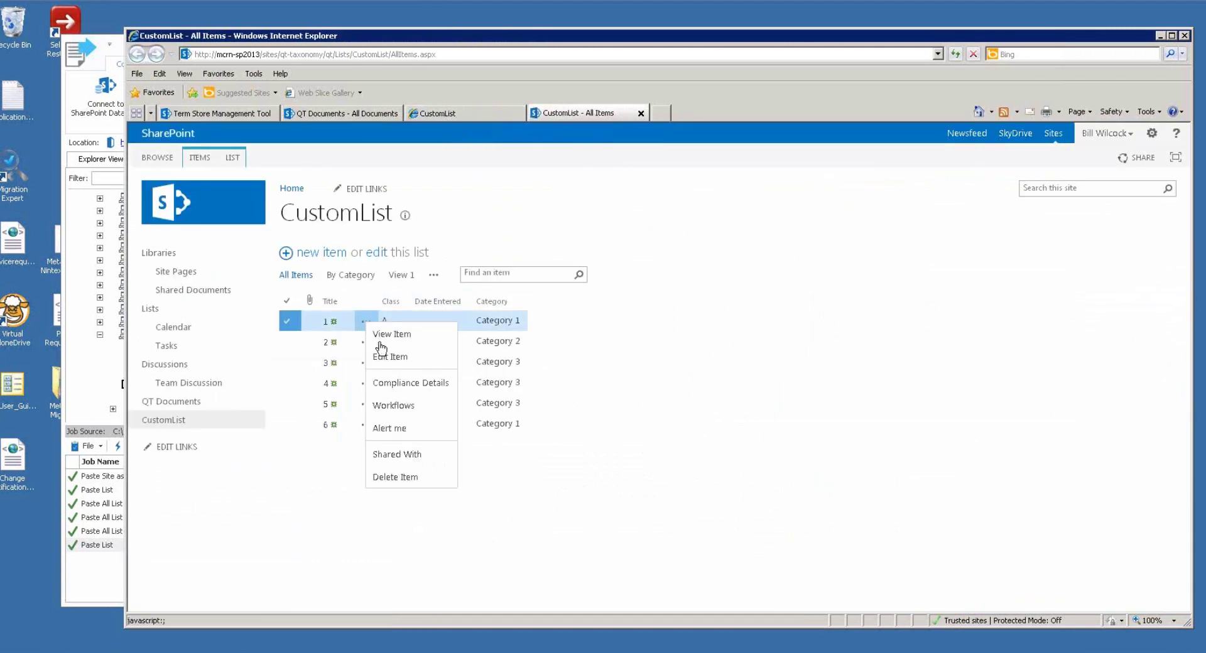
{"action": "left_click", "coordinate": [383, 359]}
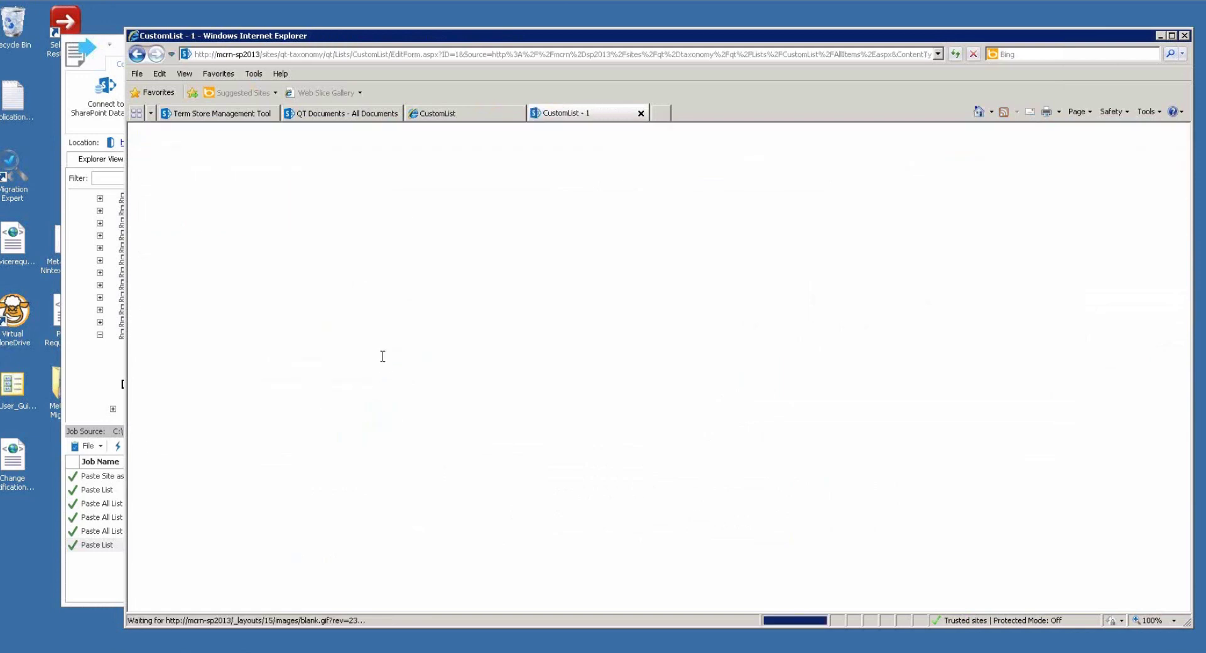
{"action": "left_click", "coordinate": [461, 339]}
{"action": "left_click", "coordinate": [624, 335]}
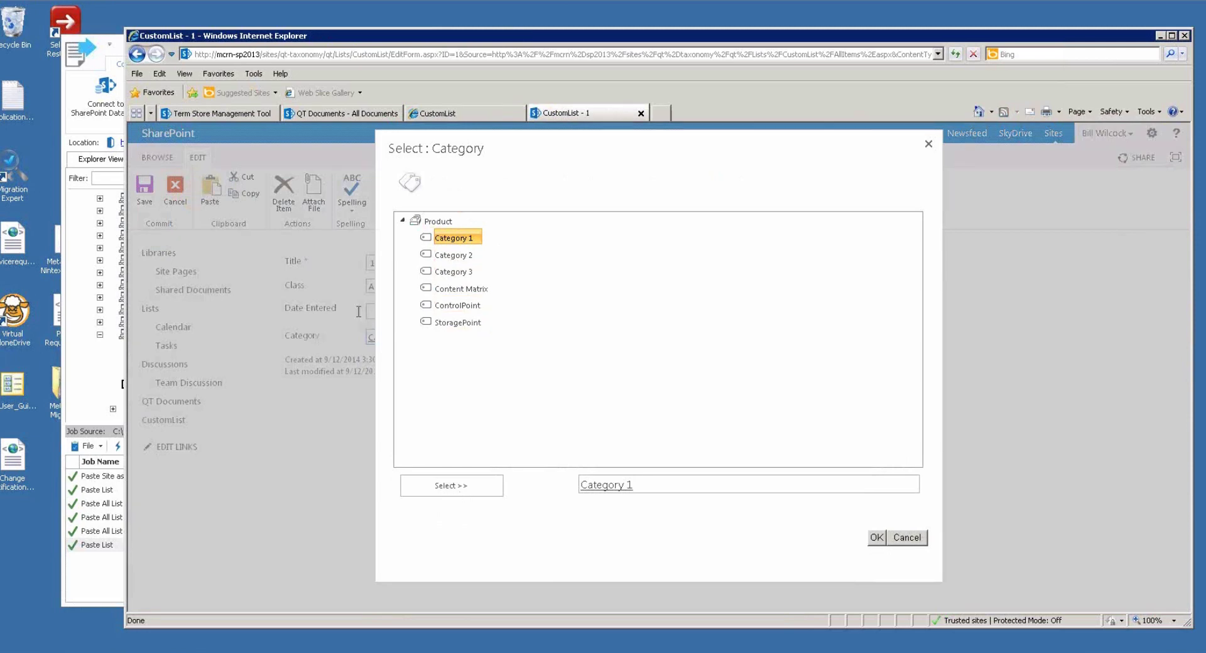
{"action": "left_click", "coordinate": [919, 540]}
{"action": "left_click", "coordinate": [609, 364]}
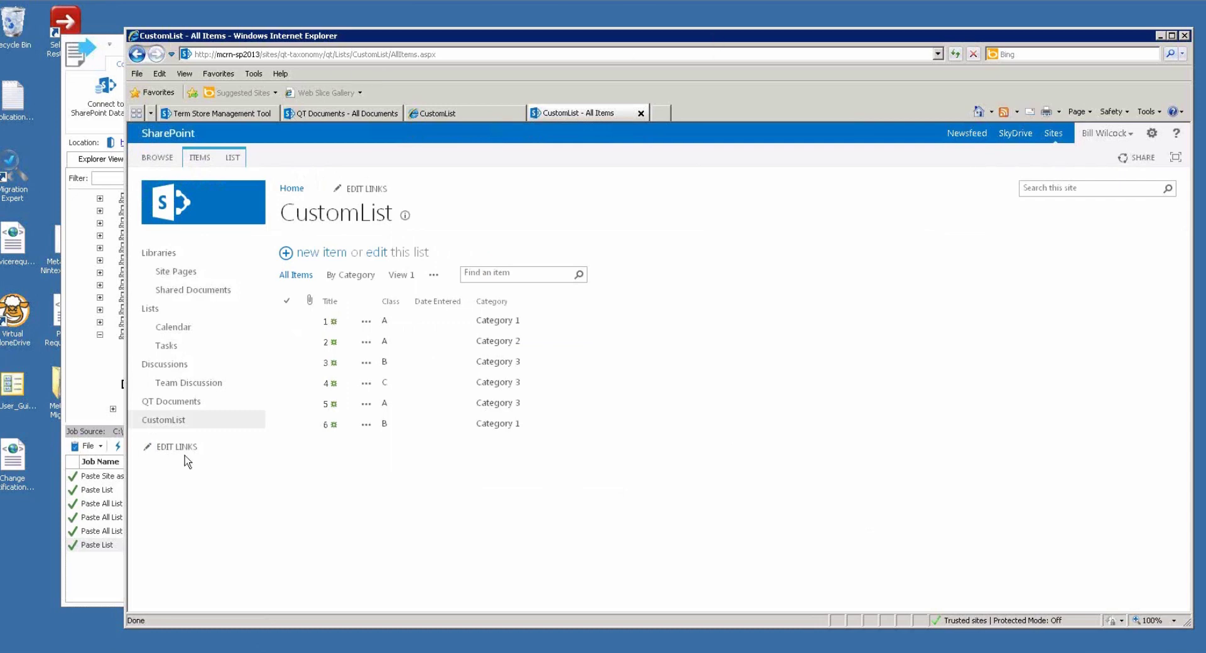
Step: Switch back to Content Matrix Console and review the managed metadata options in the Paste Site as Subsite job's configuration
{"action": "left_click", "coordinate": [87, 598]}
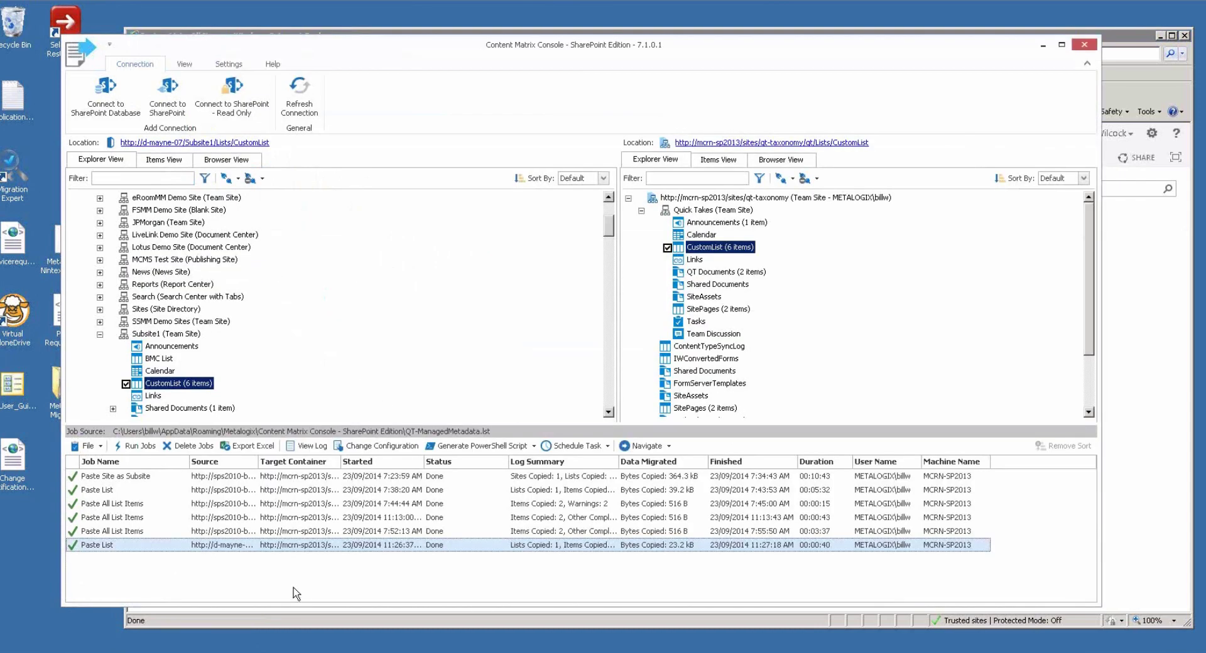
{"action": "left_click", "coordinate": [271, 506]}
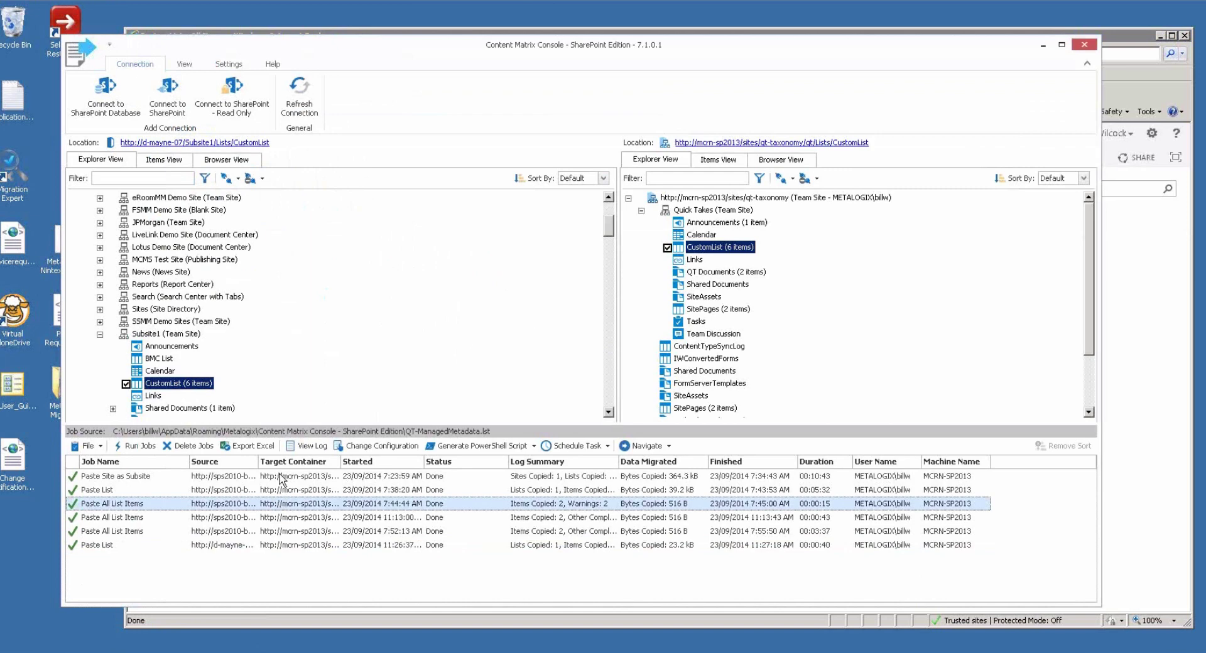
{"action": "left_click", "coordinate": [281, 478]}
{"action": "left_click", "coordinate": [382, 445]}
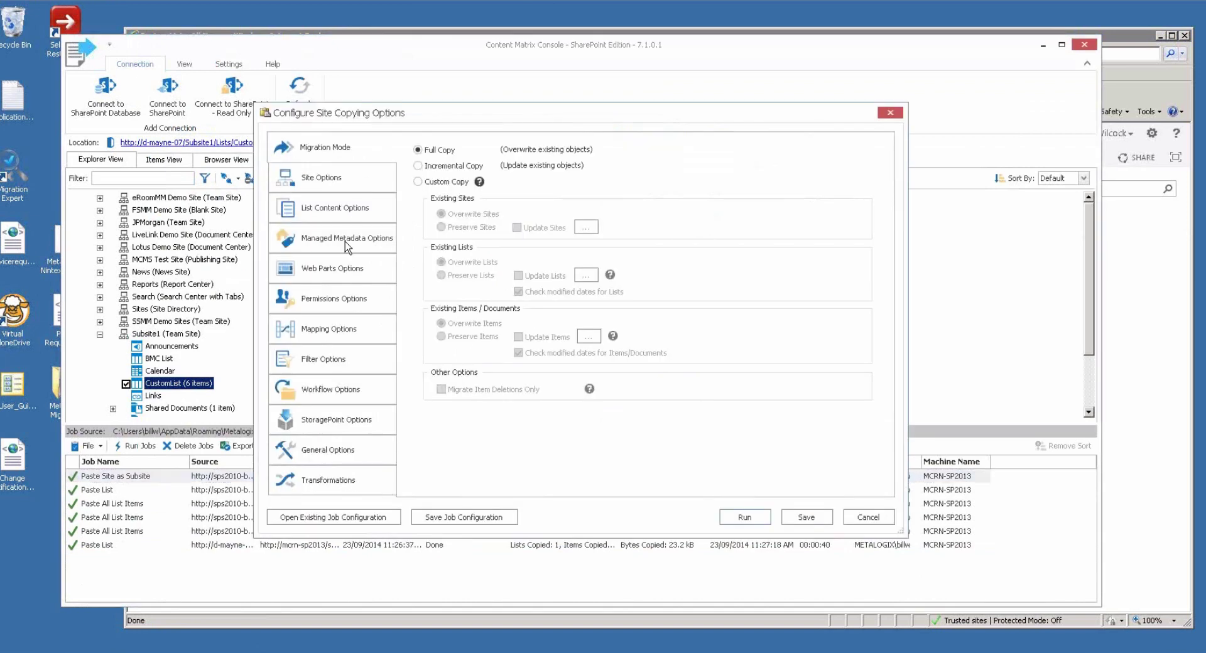
{"action": "left_click", "coordinate": [346, 245]}
{"action": "left_click_drag", "start_coordinate": [468, 120], "coordinate": [533, 135]}
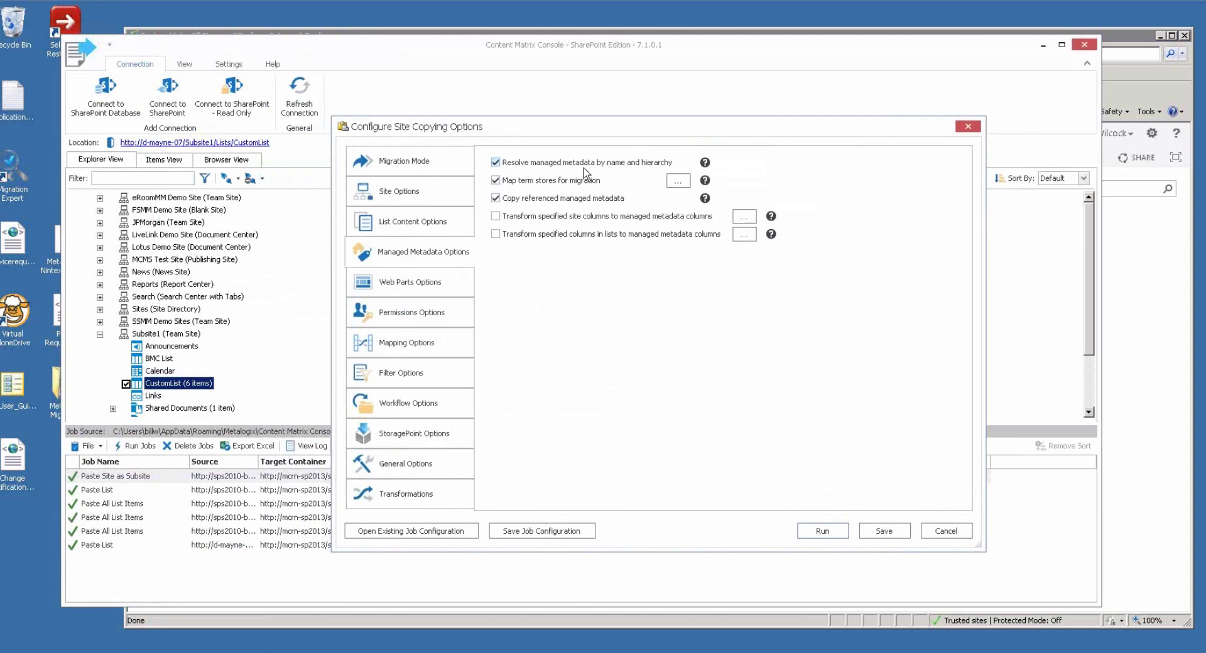
Step: Try disabling Resolve managed metadata by name and hierarchy, and switch Copy referenced managed metadata off and on again
{"action": "left_click", "coordinate": [615, 165]}
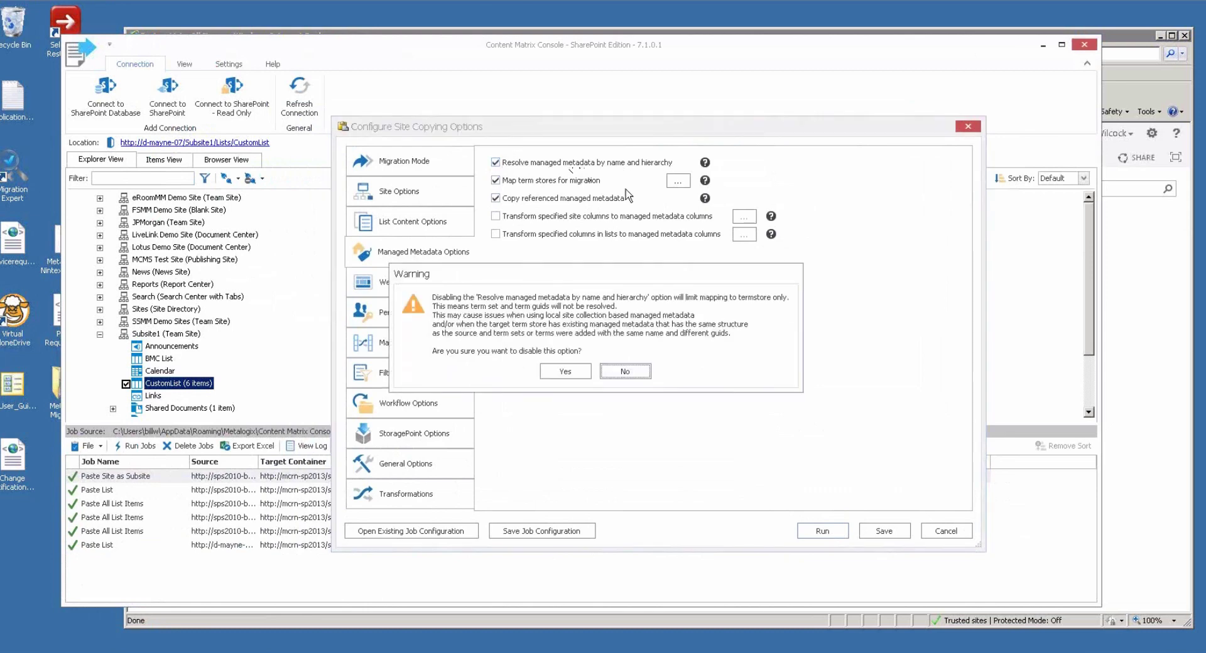
{"action": "left_click", "coordinate": [626, 371]}
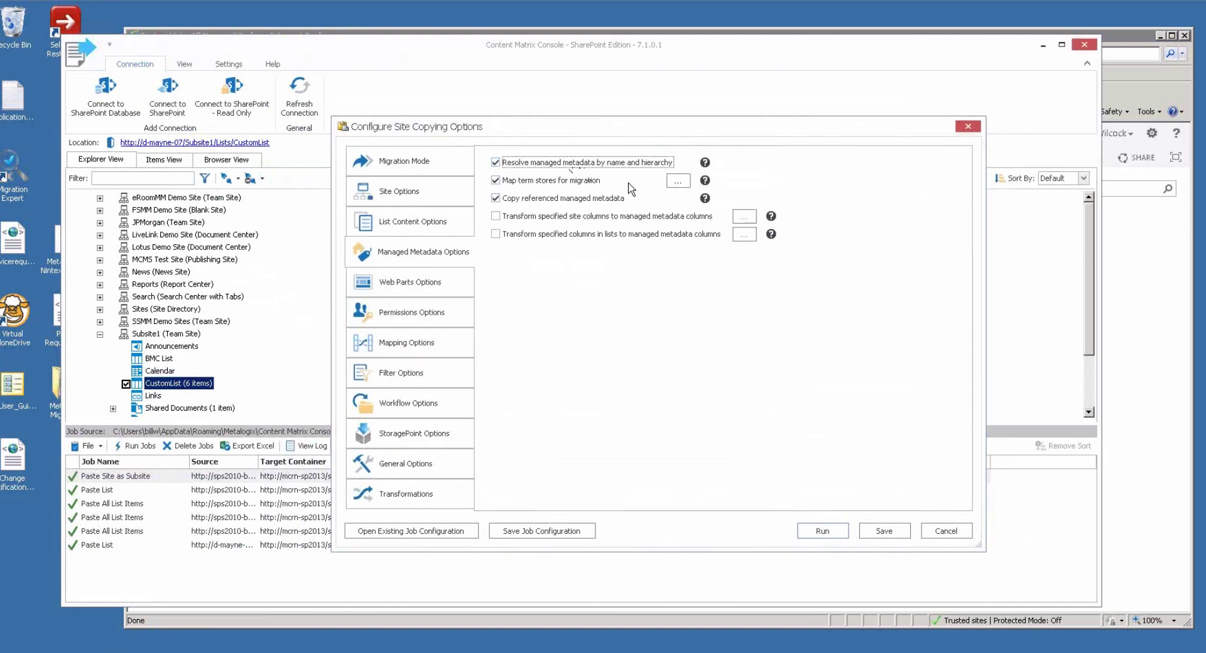
{"action": "left_click", "coordinate": [498, 201]}
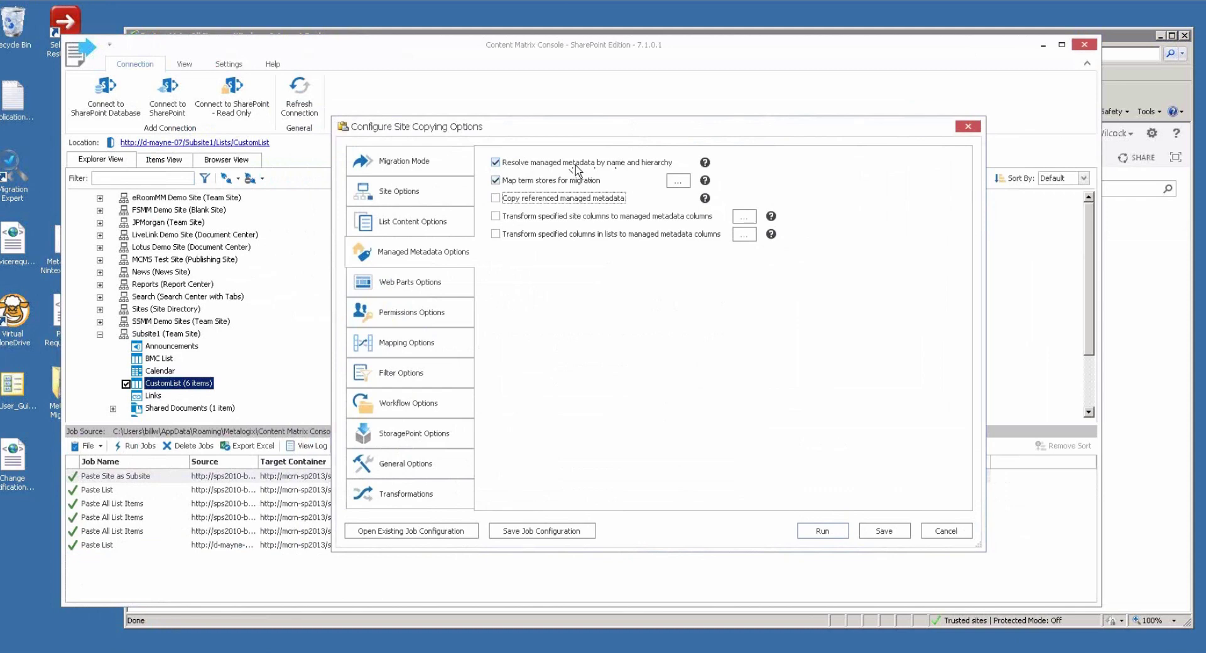
{"action": "left_click", "coordinate": [499, 198]}
Step: Review the term store mappings, map Managed Metadata Service to Managed Metadata Service 2013 and close the mappings
{"action": "left_click", "coordinate": [676, 182]}
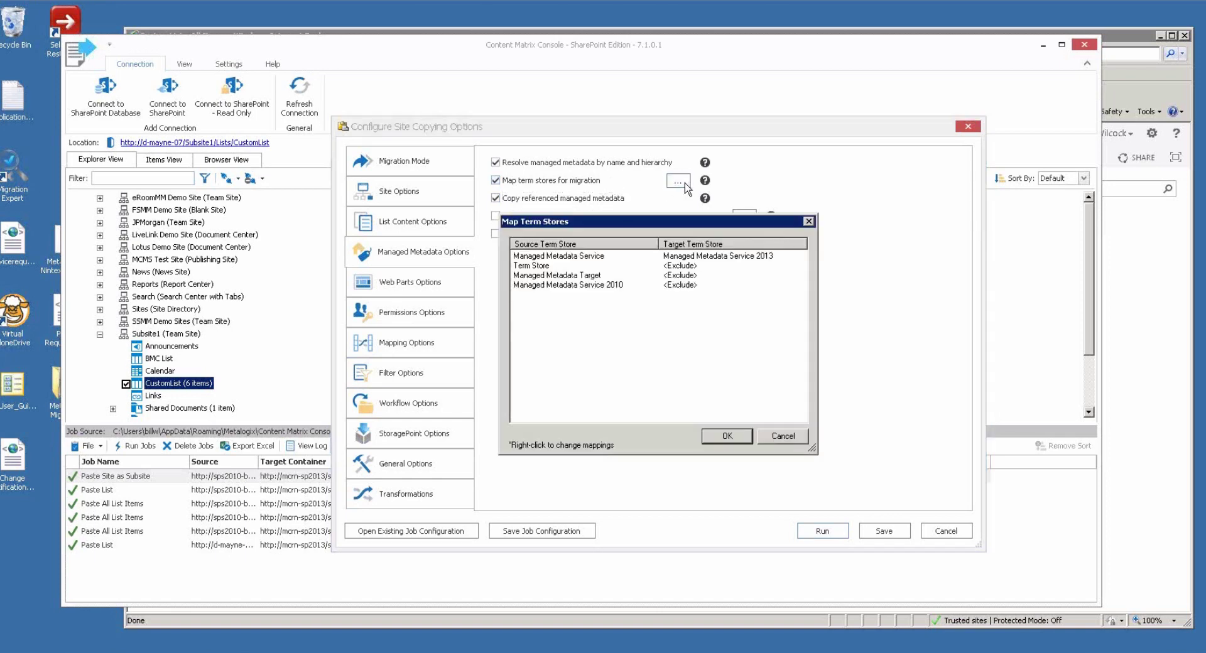
{"action": "left_click_drag", "start_coordinate": [693, 230], "coordinate": [692, 259]}
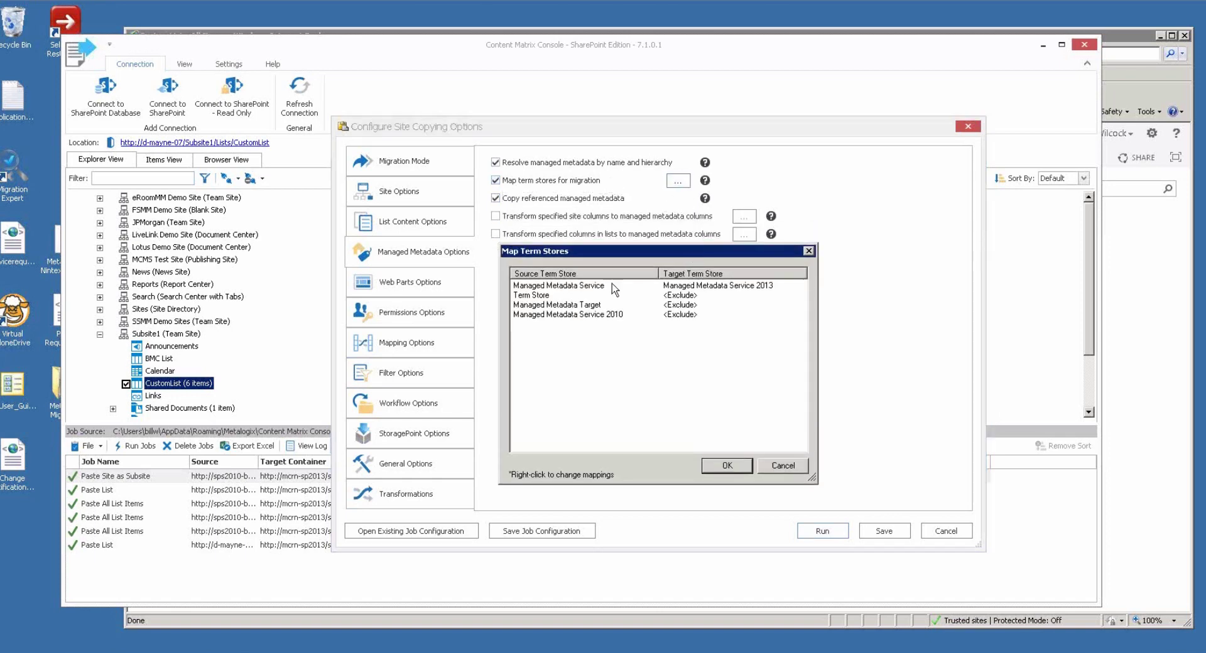
{"action": "left_click", "coordinate": [609, 286]}
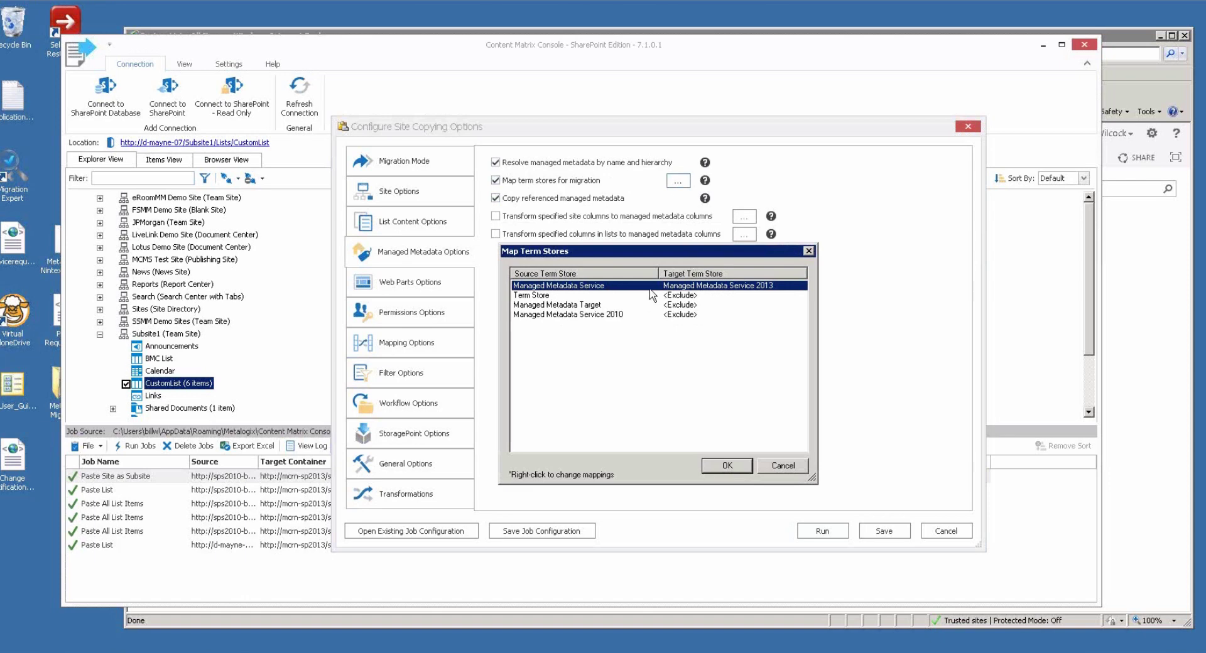
{"action": "right_click", "coordinate": [675, 290]}
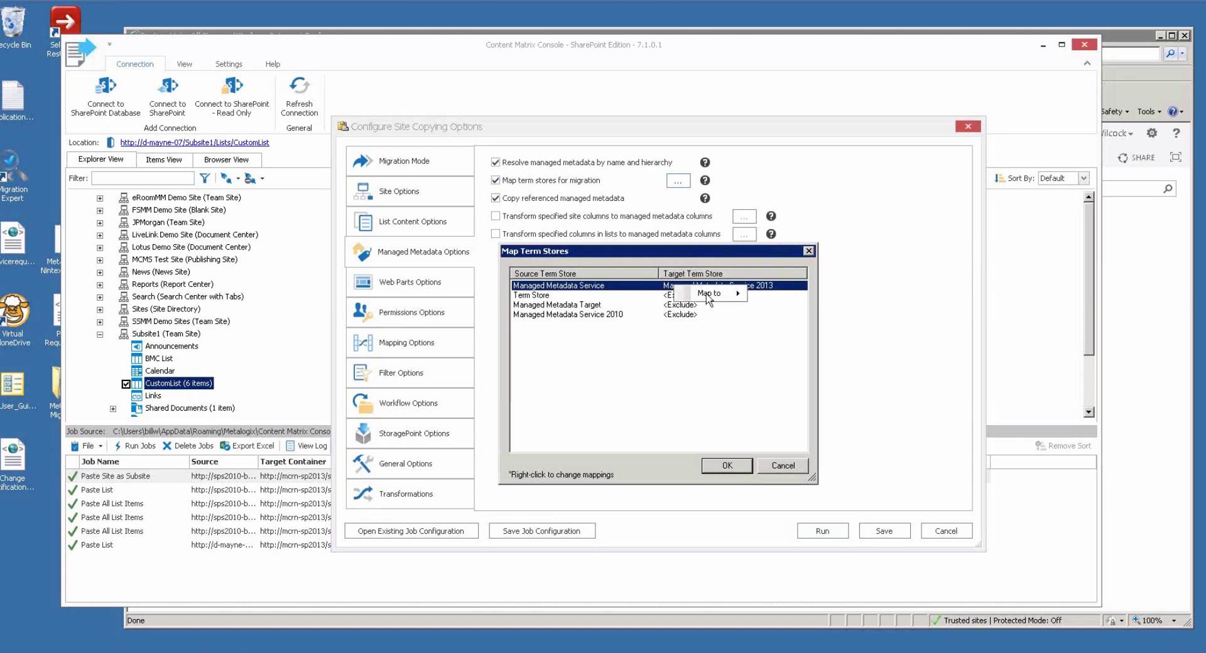
{"action": "mouse_move", "coordinate": [708, 295]}
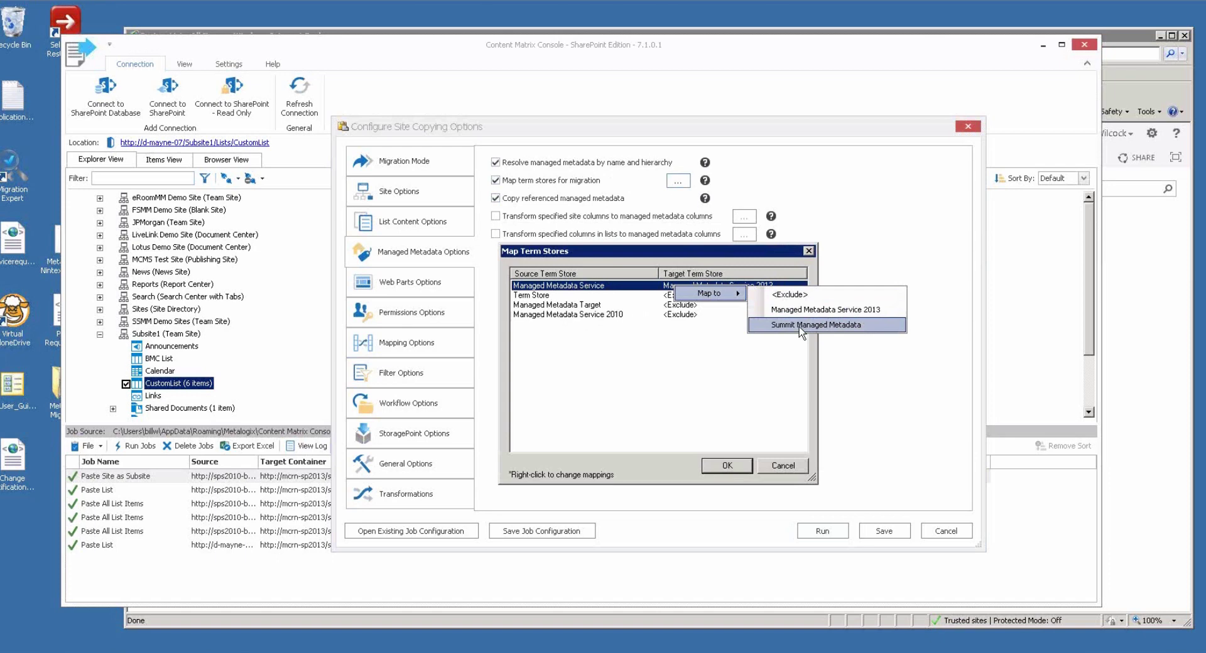
{"action": "left_click", "coordinate": [802, 309]}
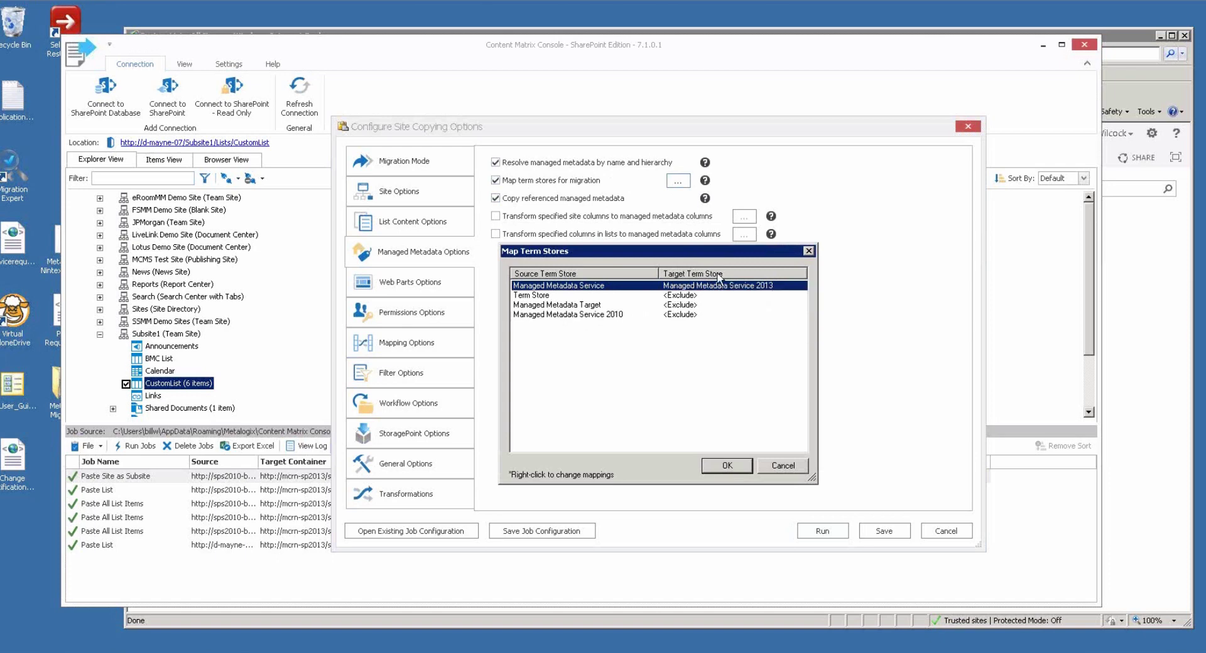
{"action": "left_click", "coordinate": [735, 468]}
{"action": "left_click", "coordinate": [783, 473]}
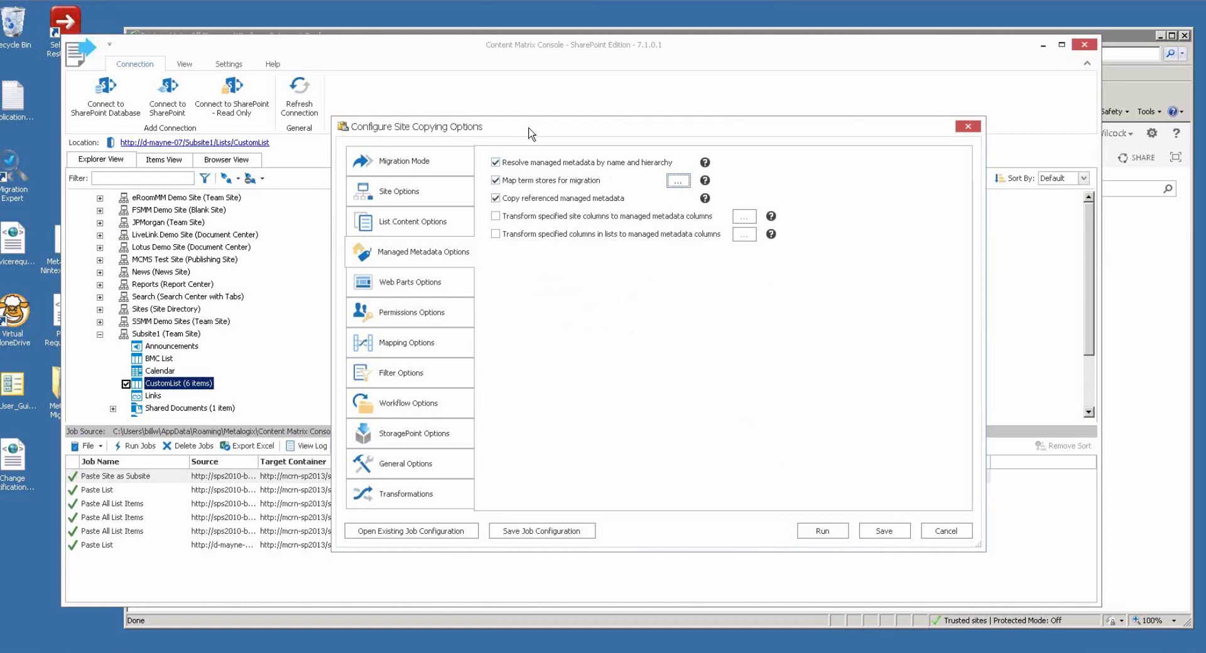
{"action": "left_click_drag", "start_coordinate": [536, 129], "coordinate": [528, 128]}
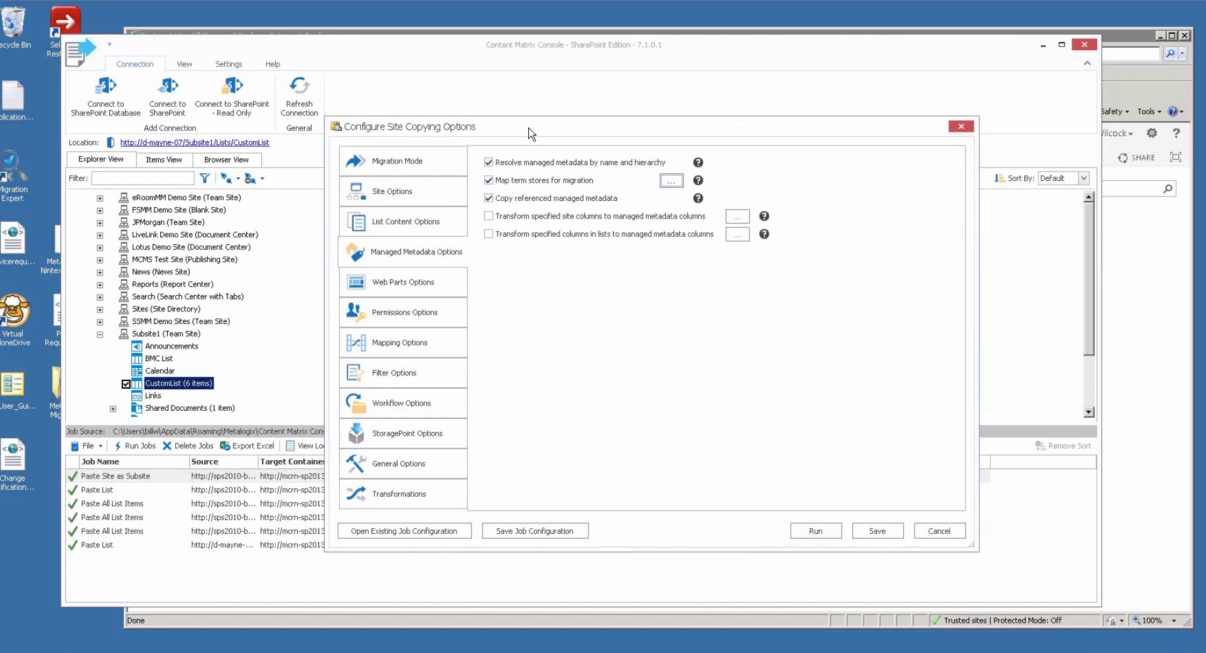
{"action": "left_click_drag", "start_coordinate": [529, 129], "coordinate": [536, 128]}
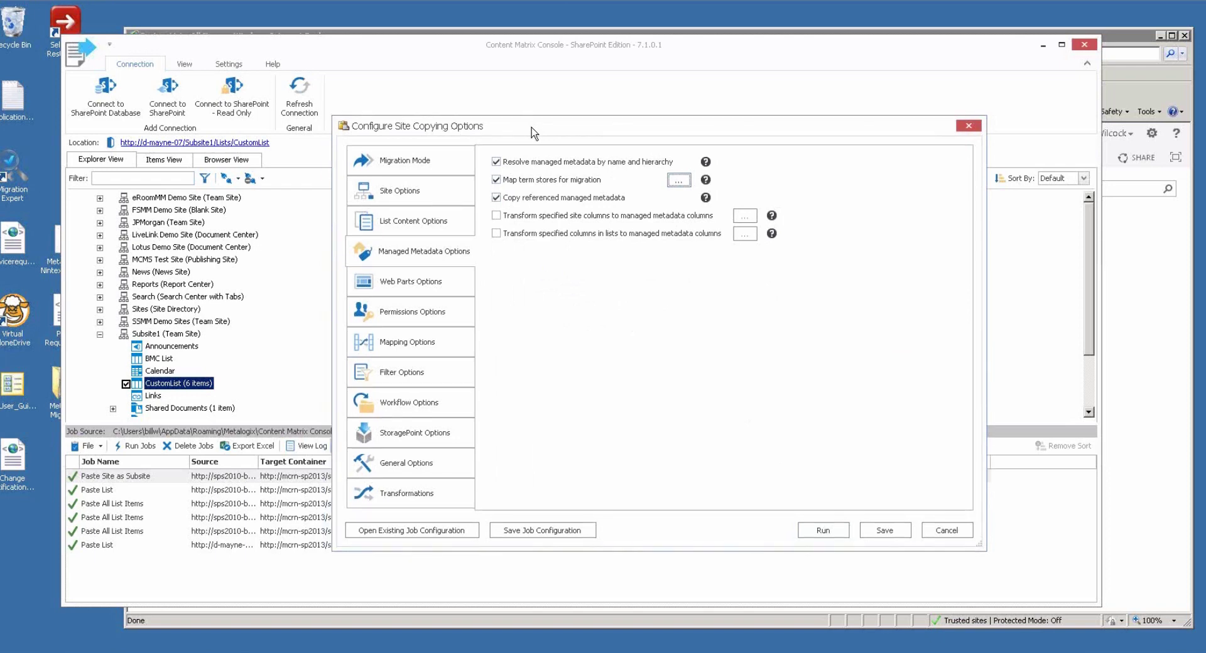